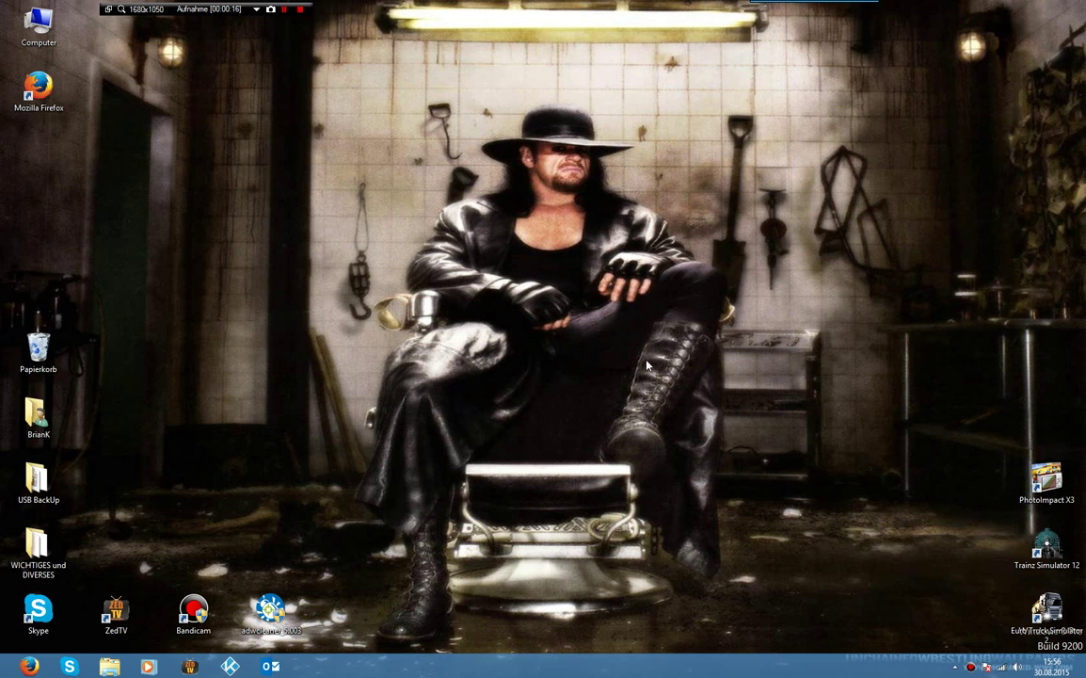
double_click(37, 546)
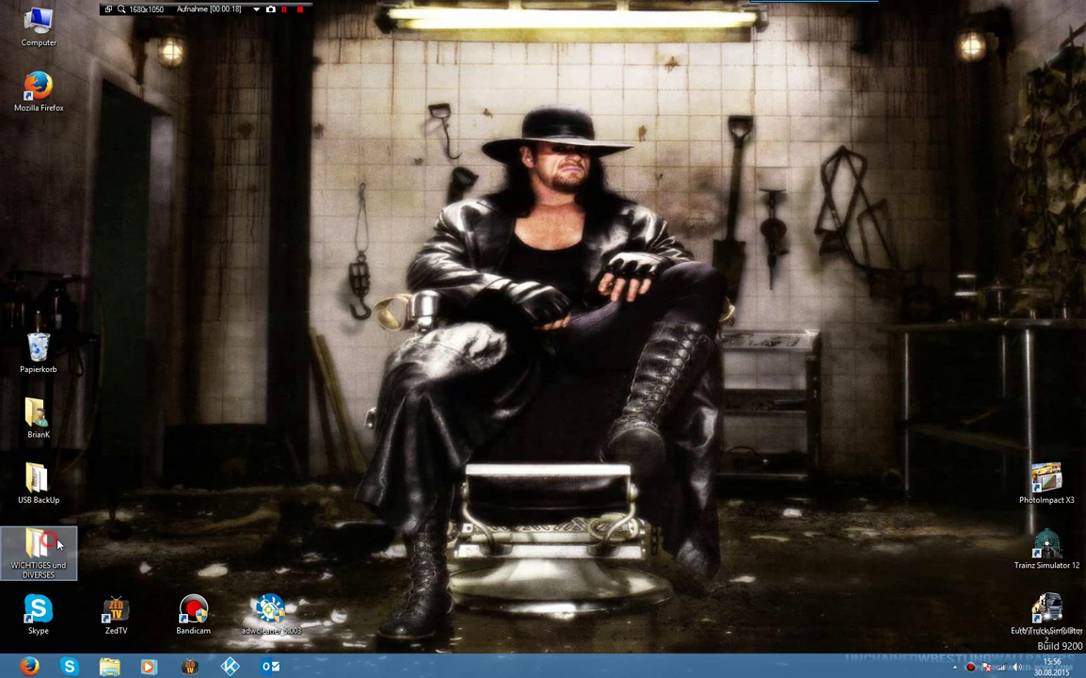
double_click(218, 92)
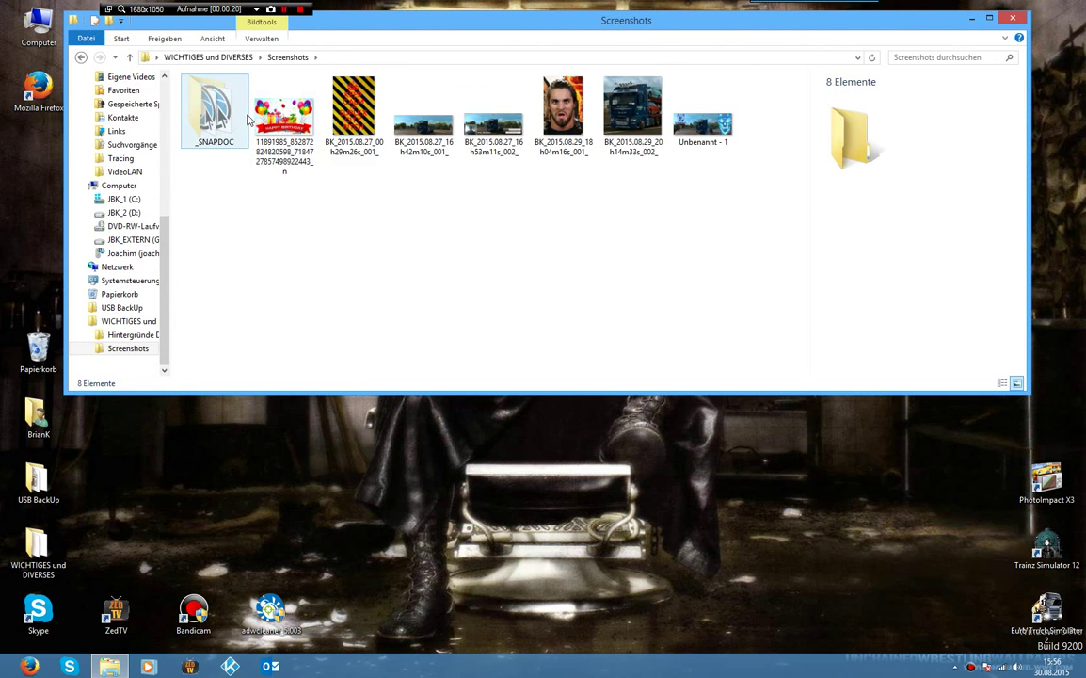
key("BackSpace")
double_click(224, 81)
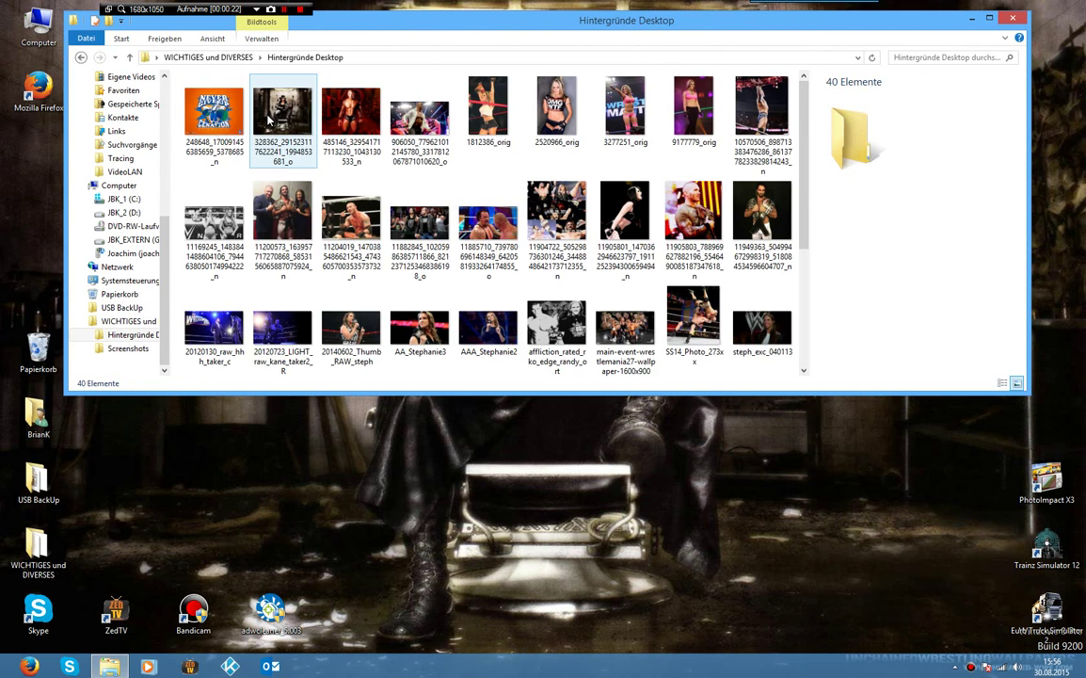
key("BackSpace")
left_click(1009, 19)
Open the Montages subfolder inside the WWE folder's -----Montages directory on the external drive JBK_EXTERN (G:).
double_click(38, 28)
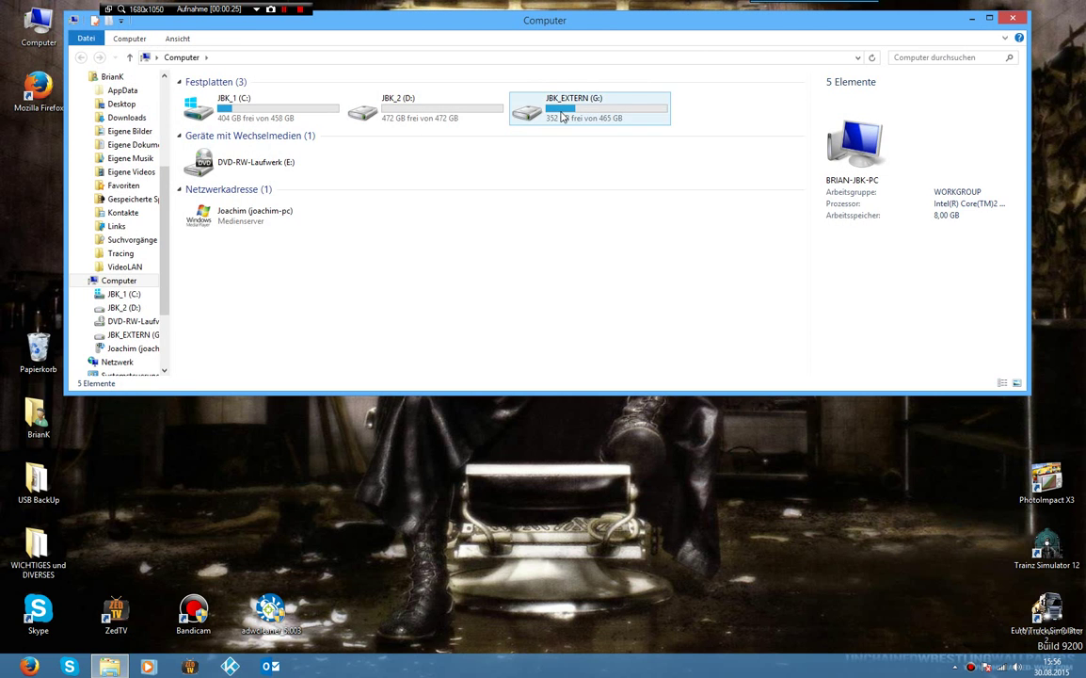
double_click(561, 109)
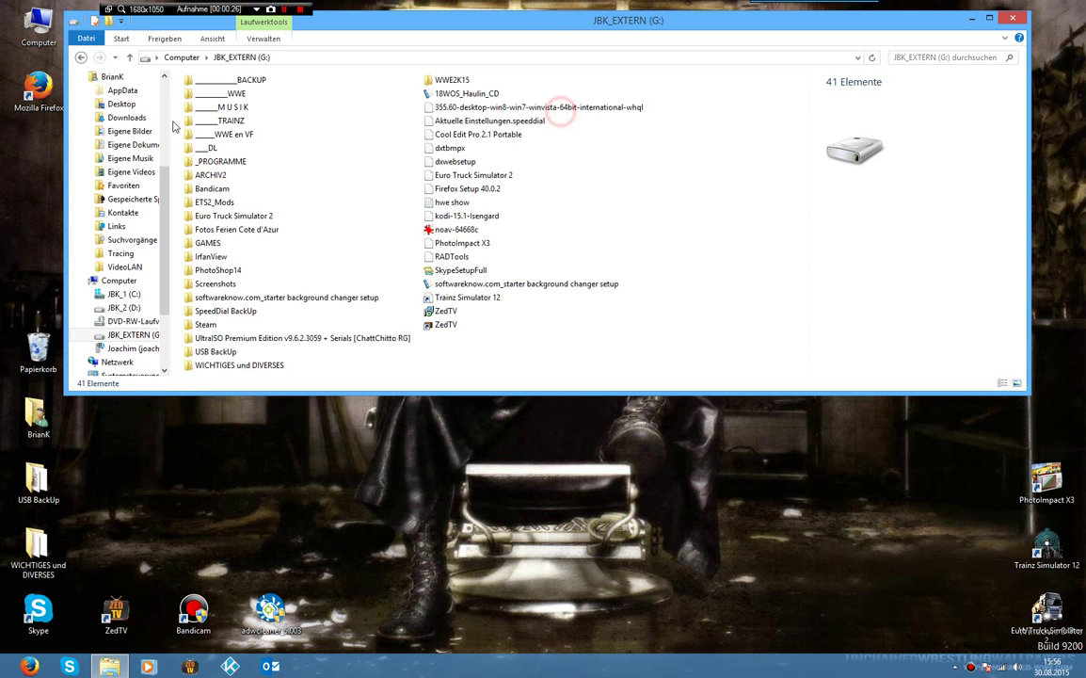
double_click(226, 89)
double_click(279, 108)
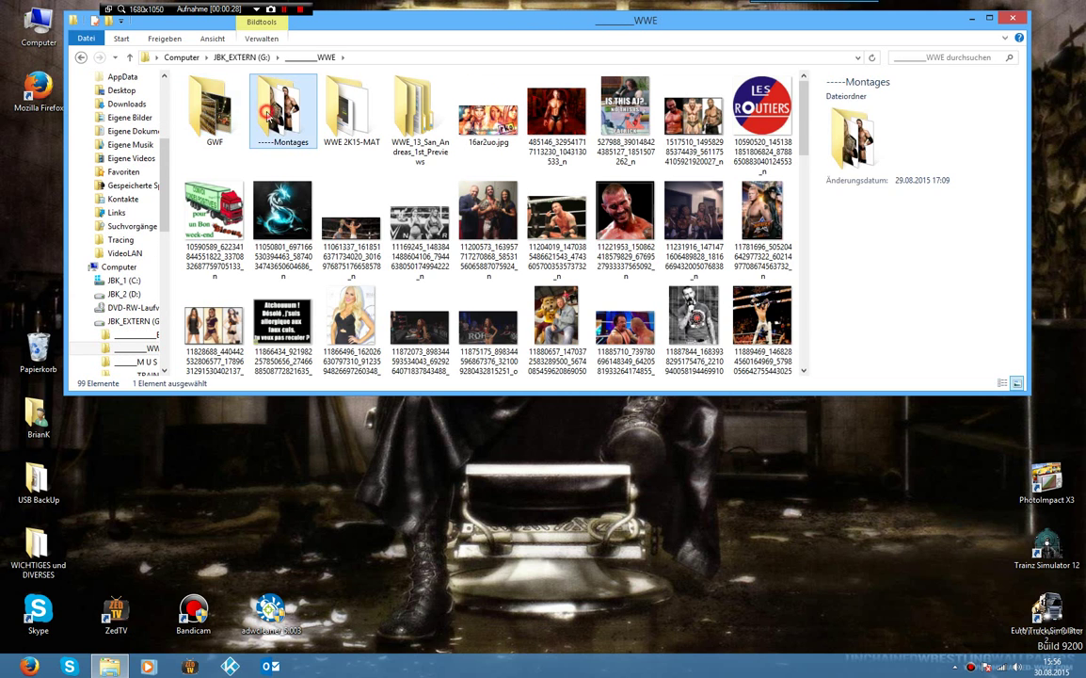
double_click(215, 105)
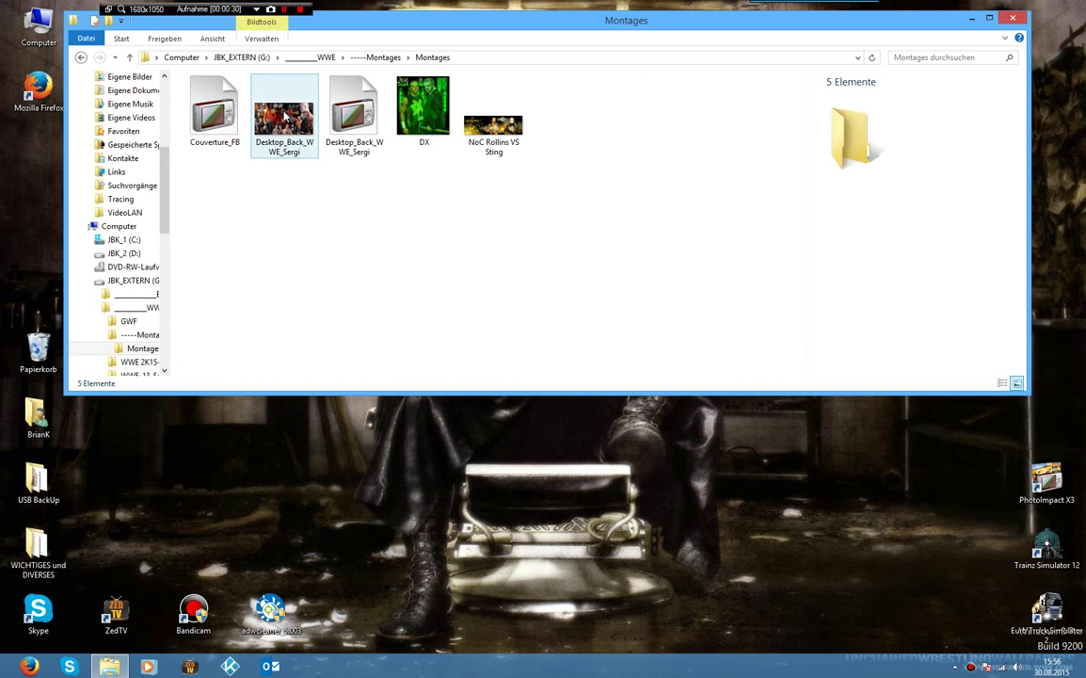
View the finished example montages one after another, starting with Desktop_Back_WWE_Sergi, and close the image viewer.
double_click(285, 113)
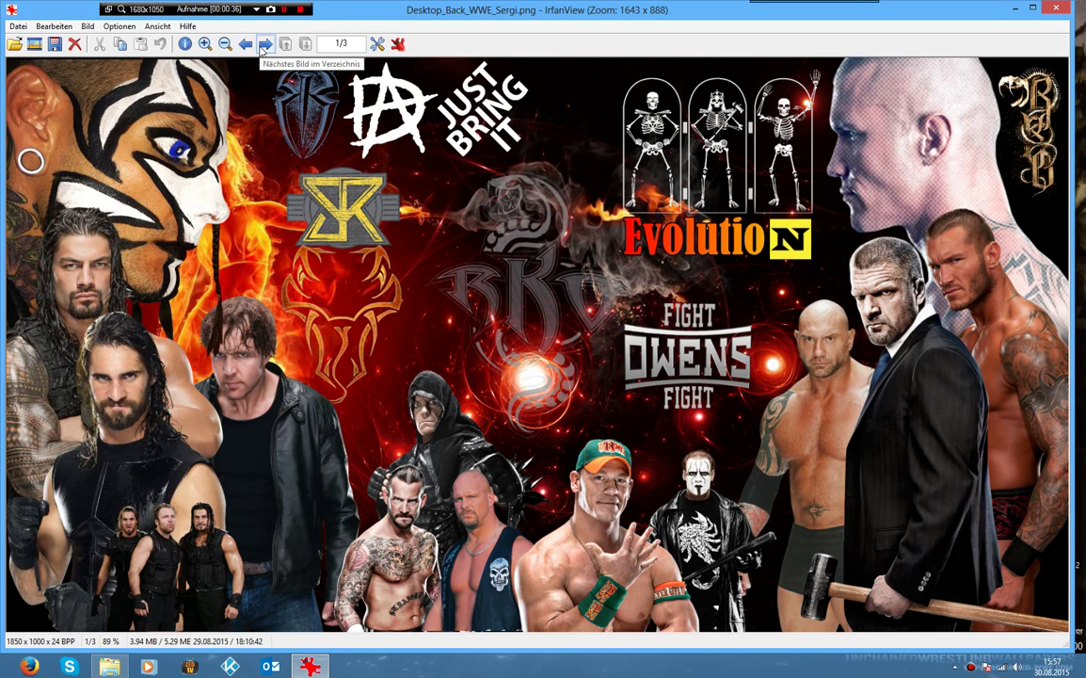
left_click(266, 45)
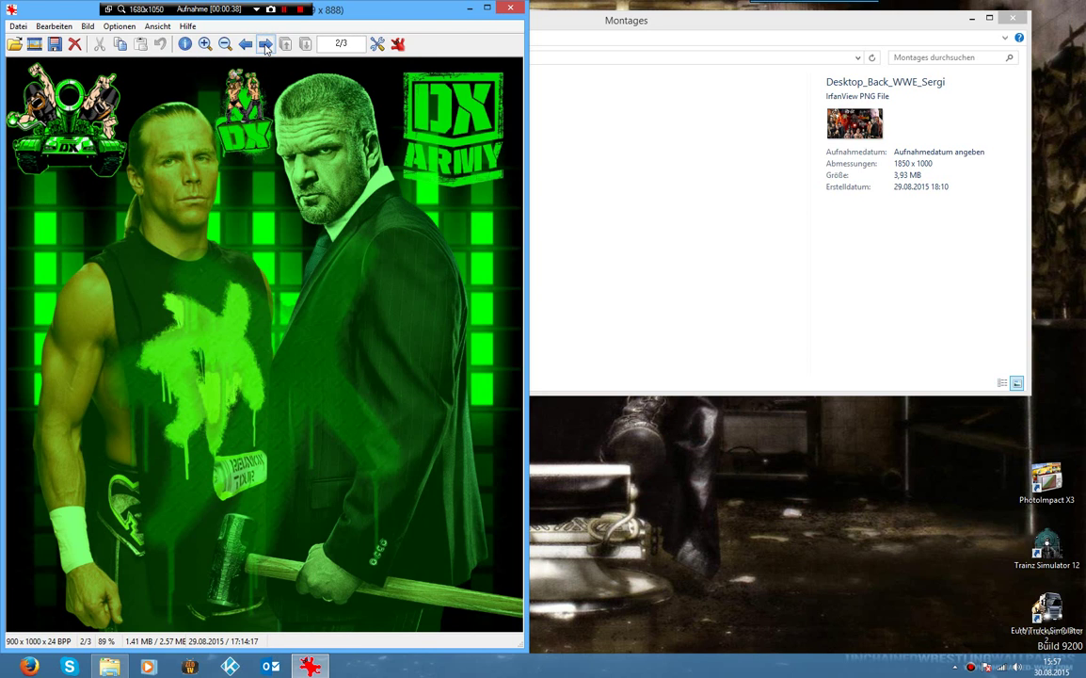
left_click(266, 44)
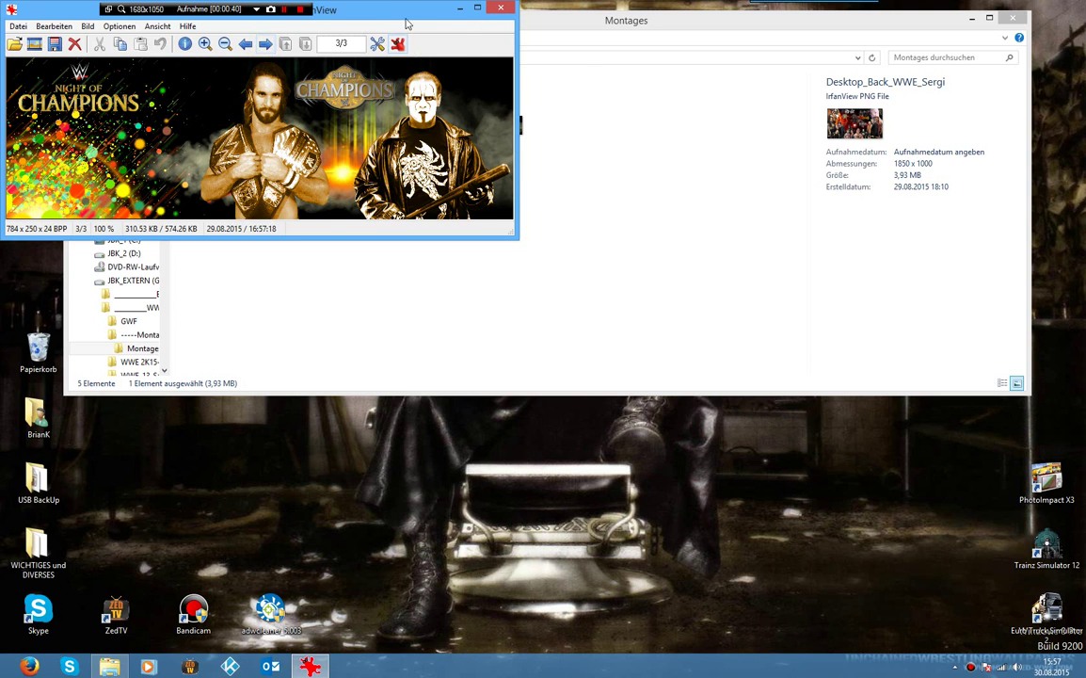
left_click_drag(392, 13, 470, 93)
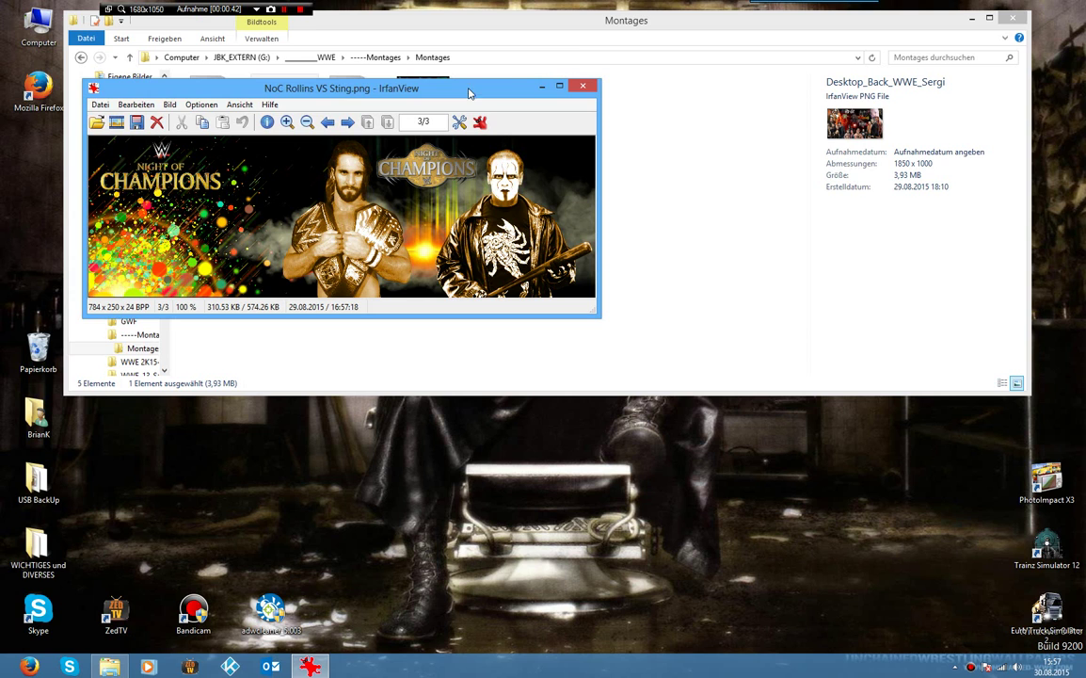
left_click(581, 88)
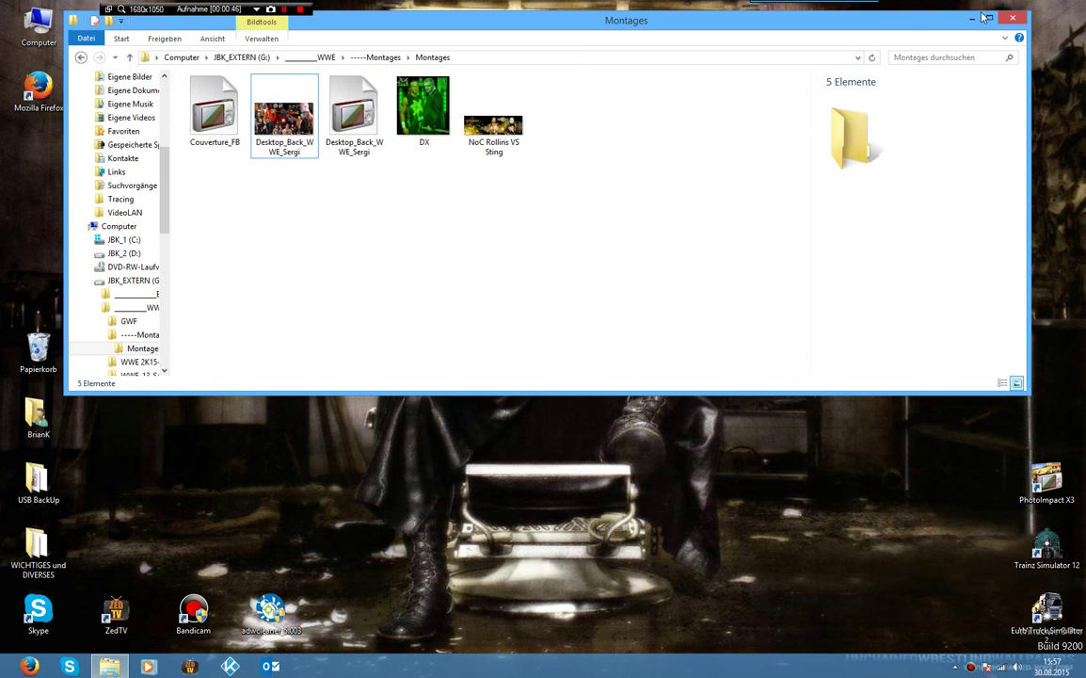
Launch PhotoImpact X3 and switch the file window to the parent -----Montages folder.
left_click(974, 20)
double_click(1046, 482)
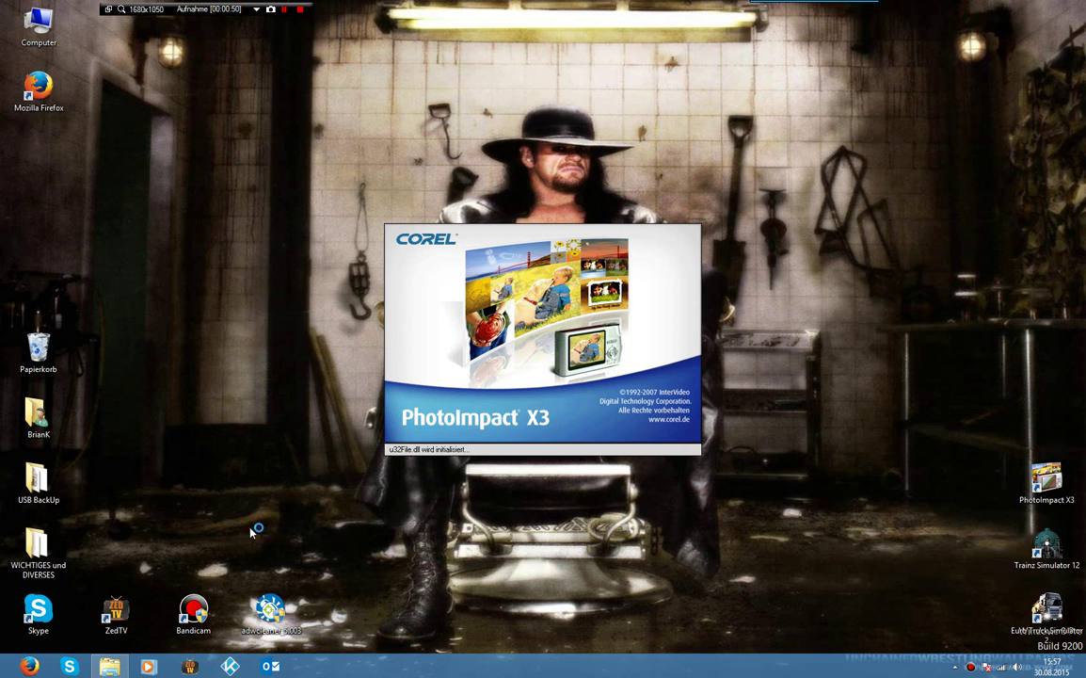
left_click(109, 665)
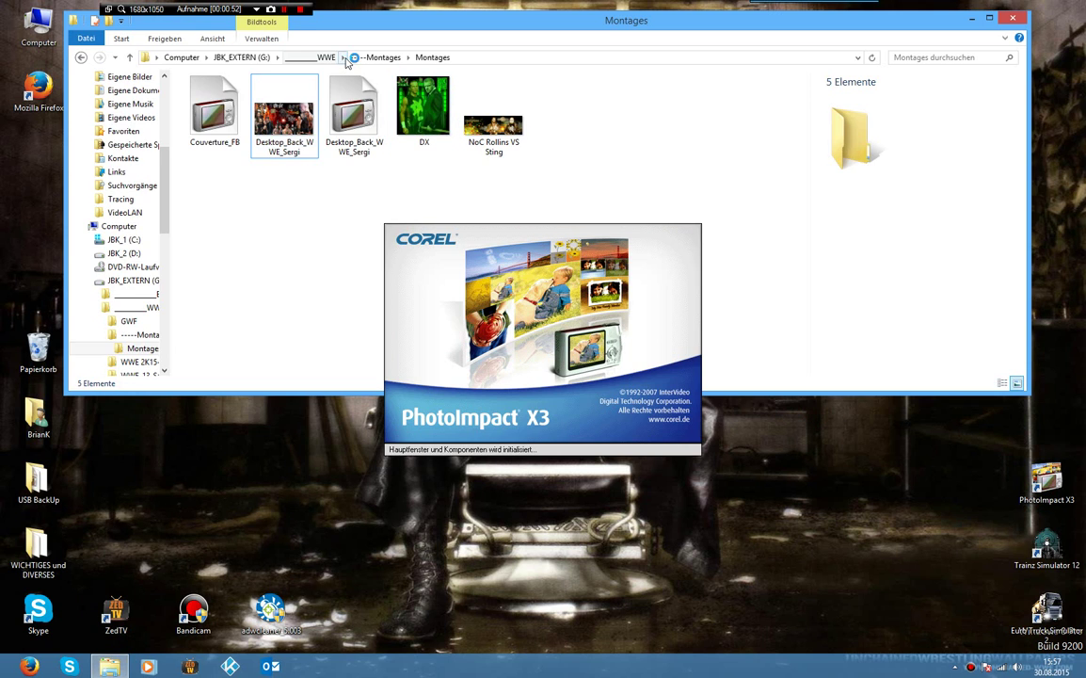
left_click(367, 57)
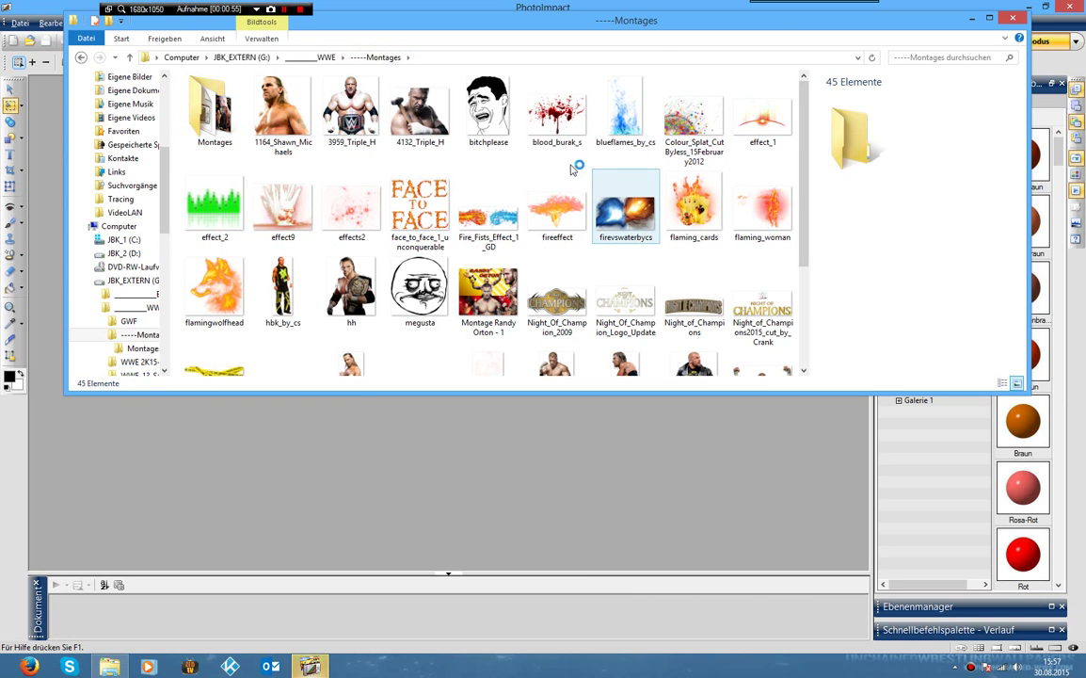
left_click(291, 453)
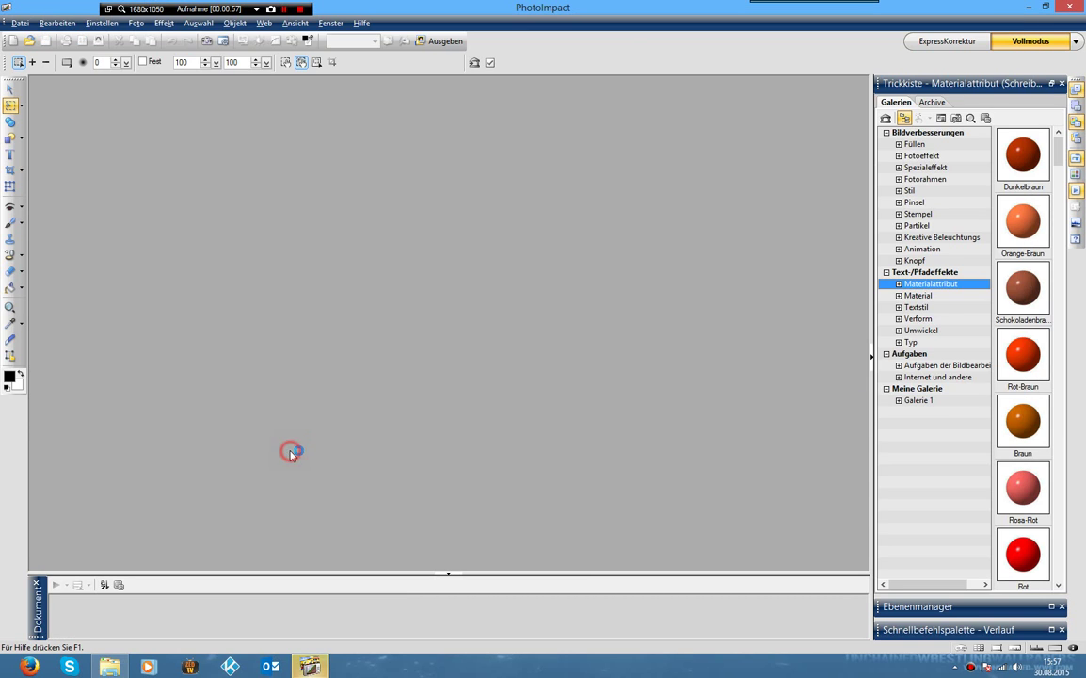
Check the desktop's current screen resolution in the Windows display settings.
left_click(13, 44)
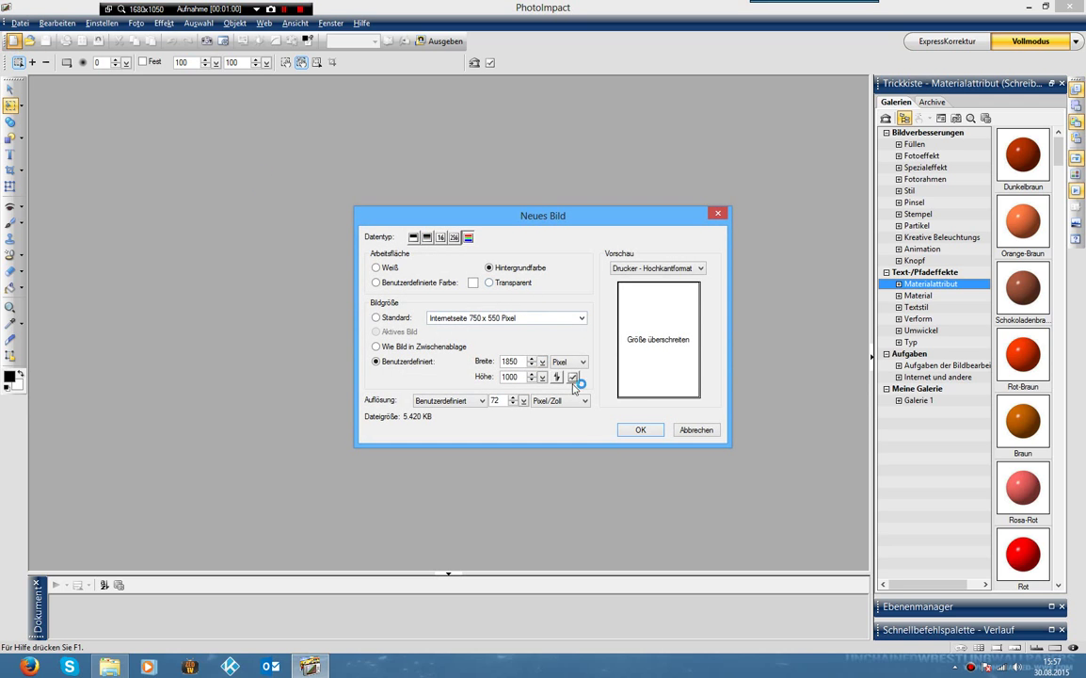
left_click(696, 430)
key("alt+F4")
right_click(569, 463)
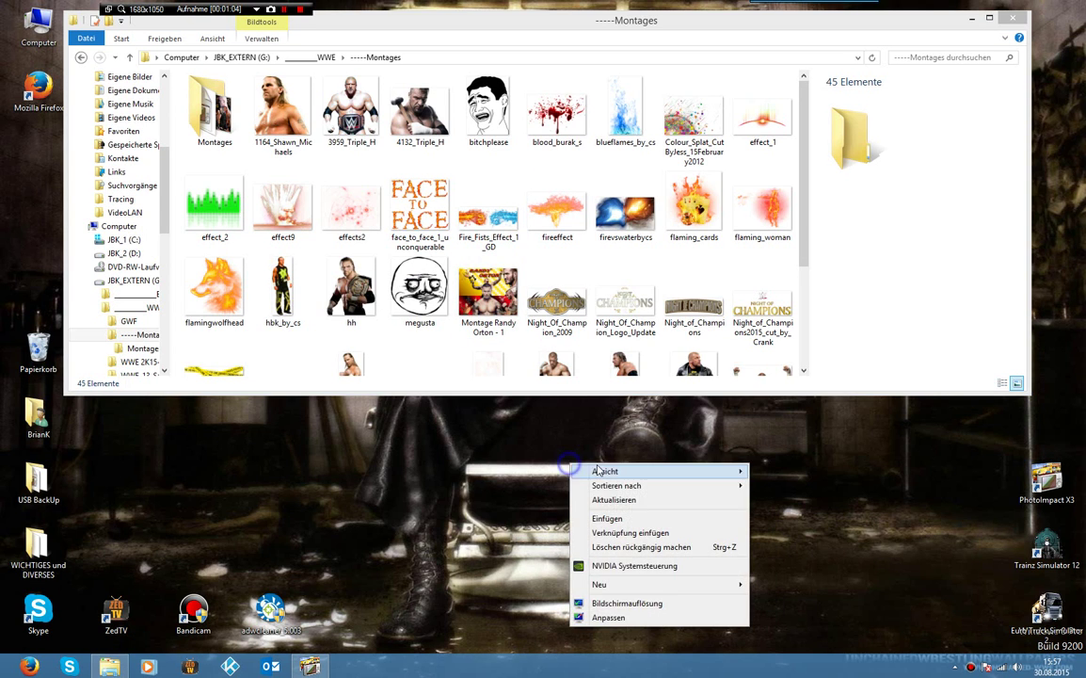
left_click(623, 603)
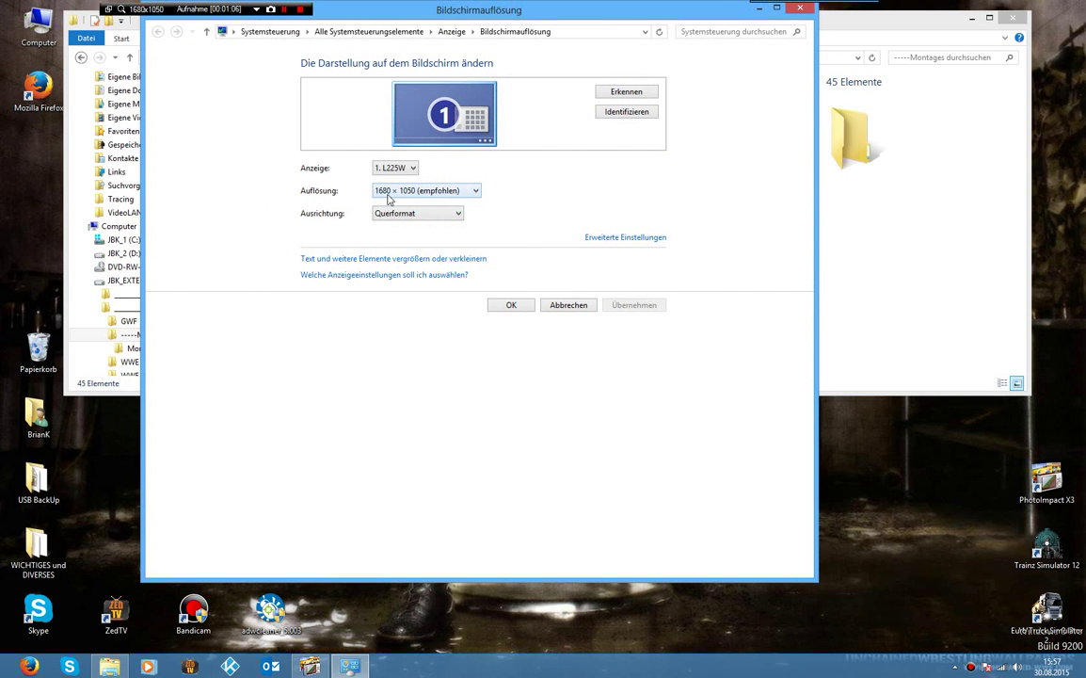
left_click(801, 13)
Create a new image in PhotoImpact with a custom size of 1680 x 1050 pixels.
left_click(311, 666)
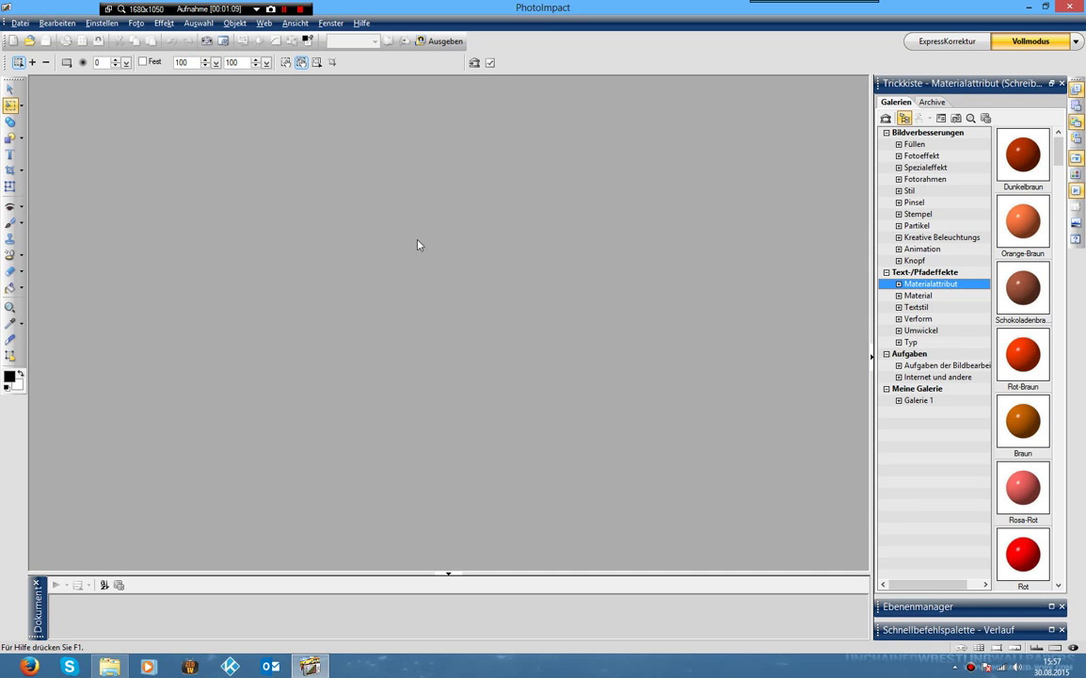
left_click(13, 40)
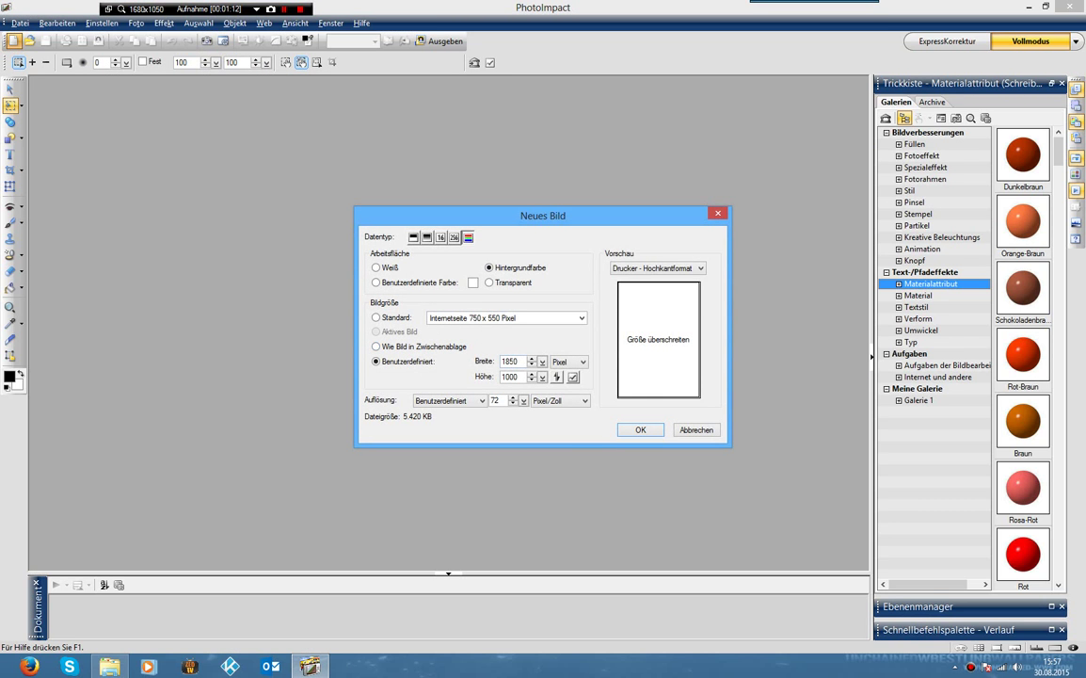
key("BackSpace")
type("6")
key("BackSpace")
type("8")
key("Return")
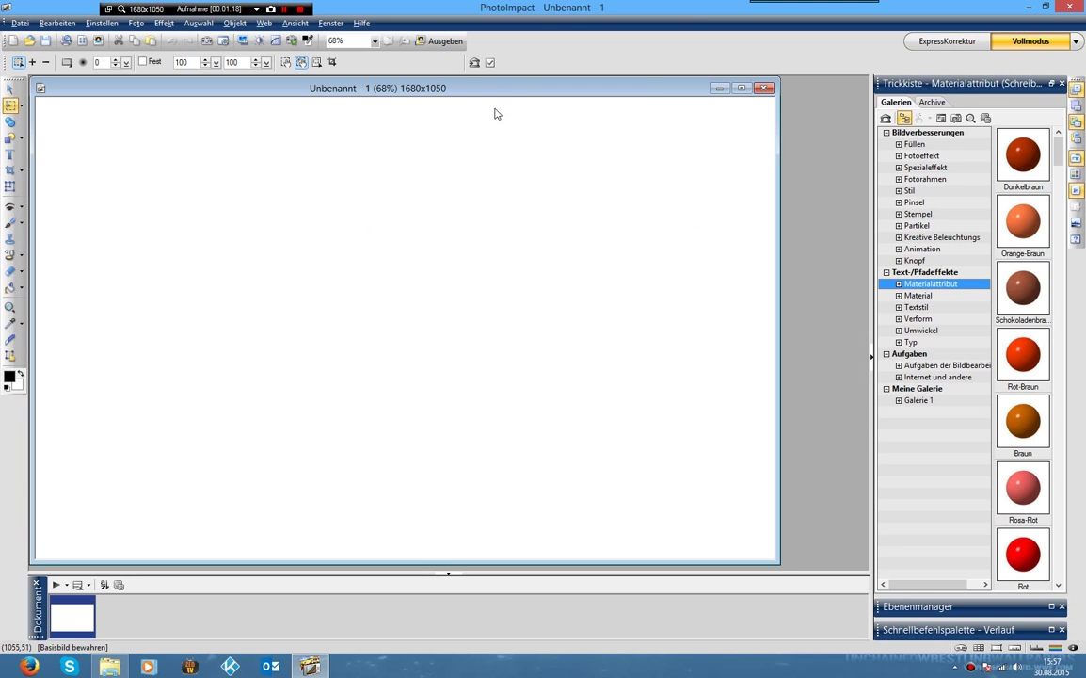
Maximize the document window and fill the entire canvas with solid black.
left_click(741, 88)
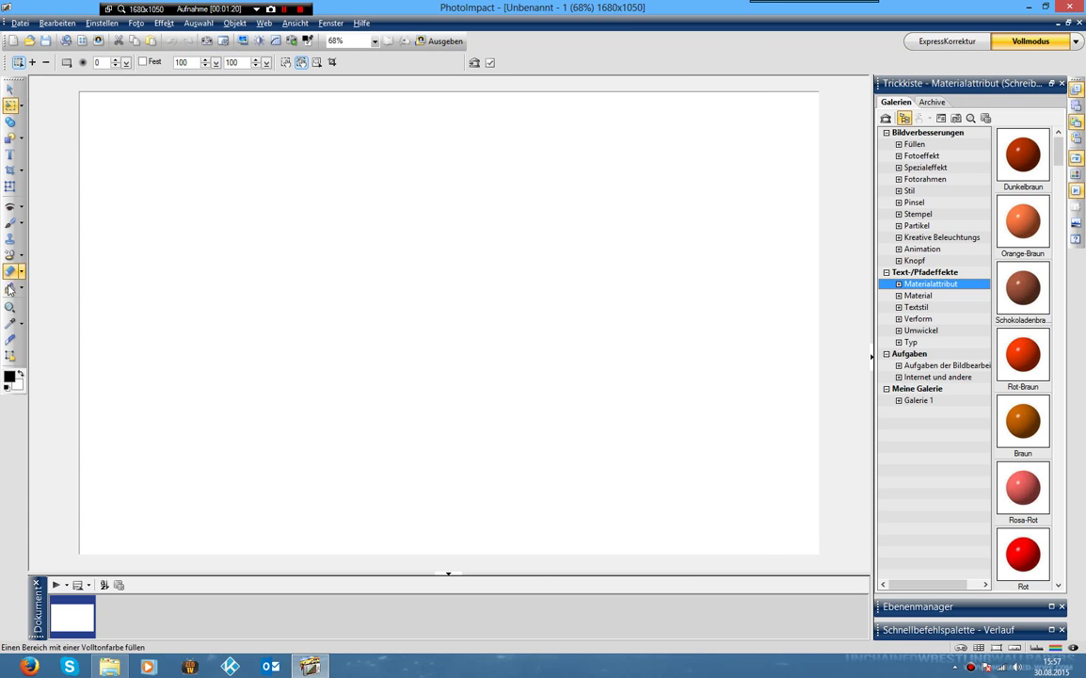
left_click(10, 287)
left_click(231, 219)
Preview fireeffect.png from the -----Montages folder and insert it as an object on the black canvas with the Transform tool active.
left_click(12, 187)
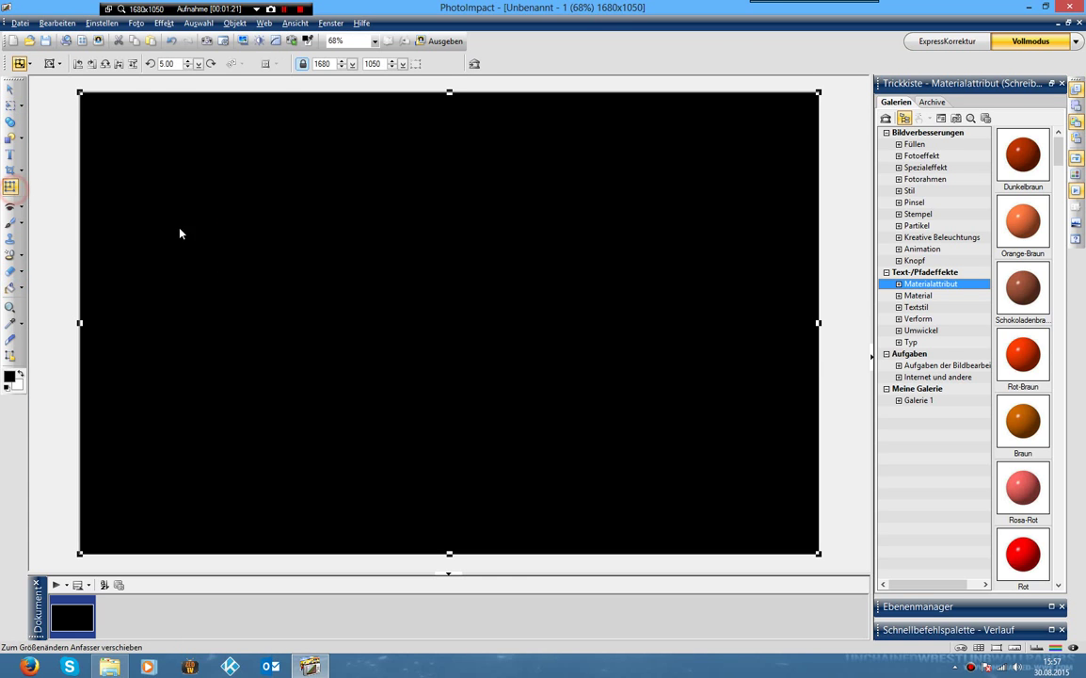
left_click(124, 670)
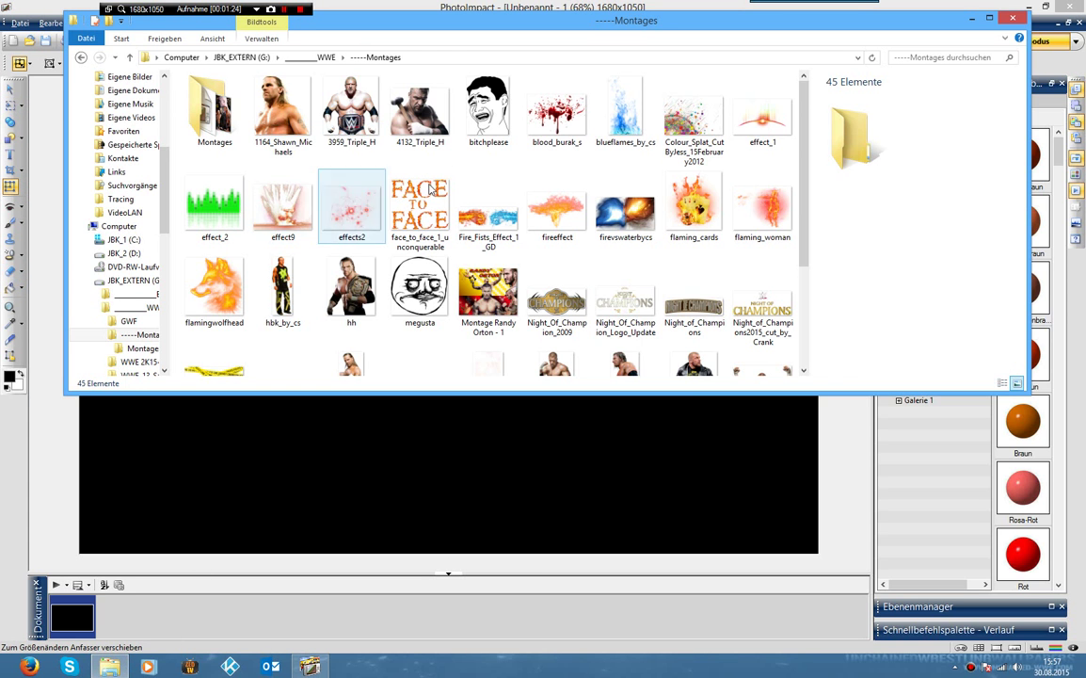
double_click(527, 193)
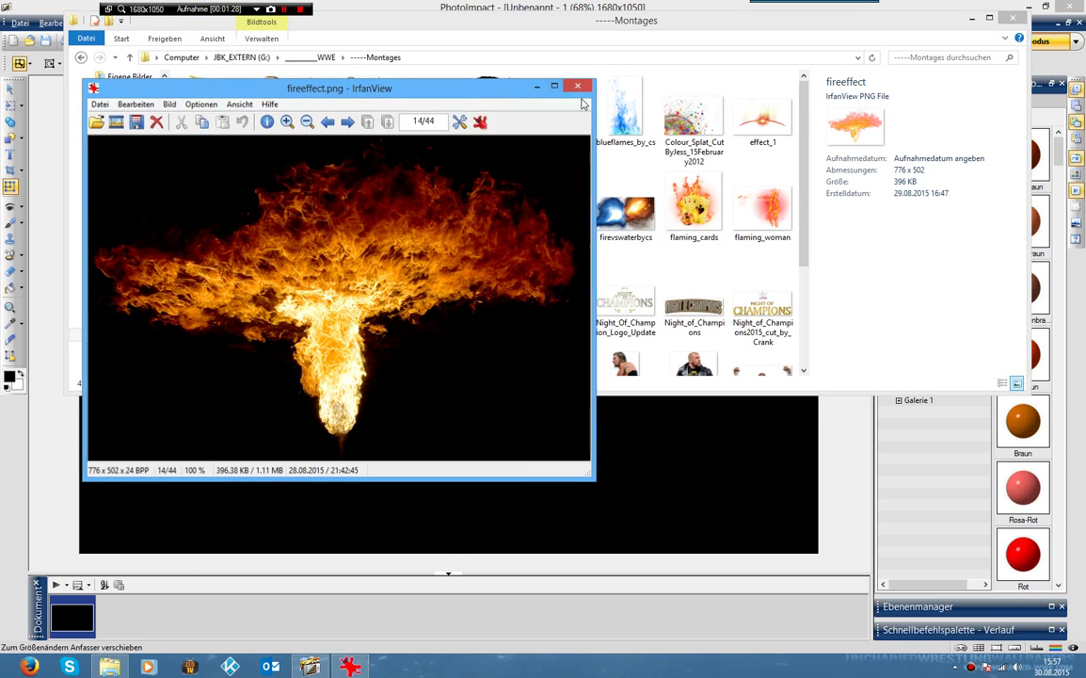
left_click(576, 86)
left_click_drag(553, 236, 458, 427)
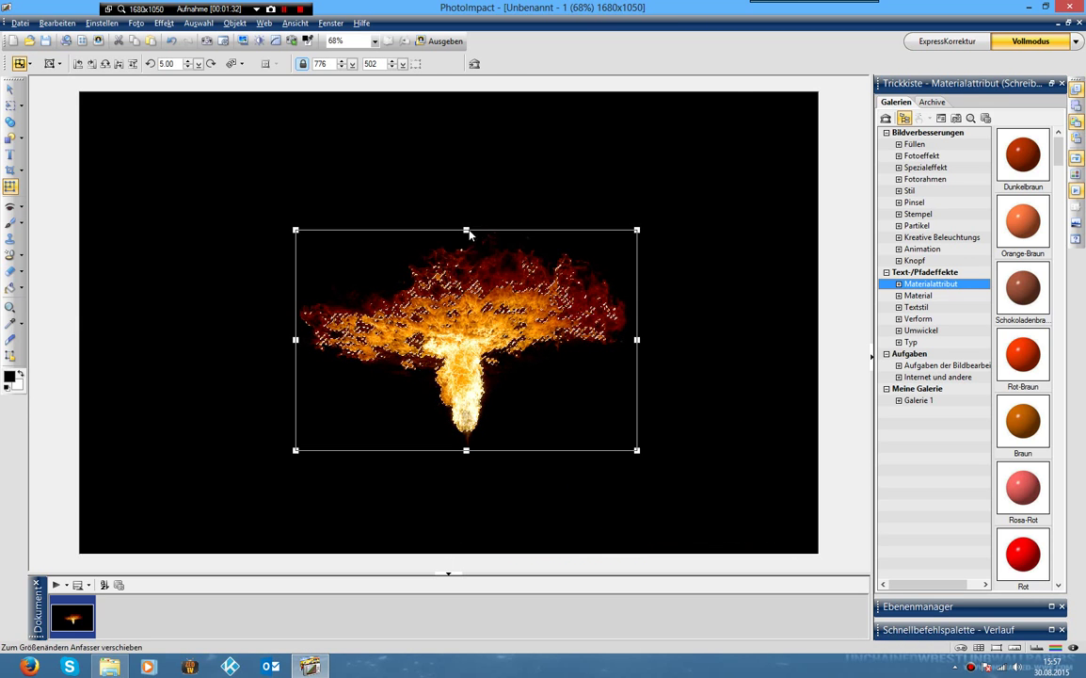
Enlarge the fire effect proportionally to about 1548 x 1001 pixels and position it across the canvas.
left_click_drag(465, 228, 466, 92)
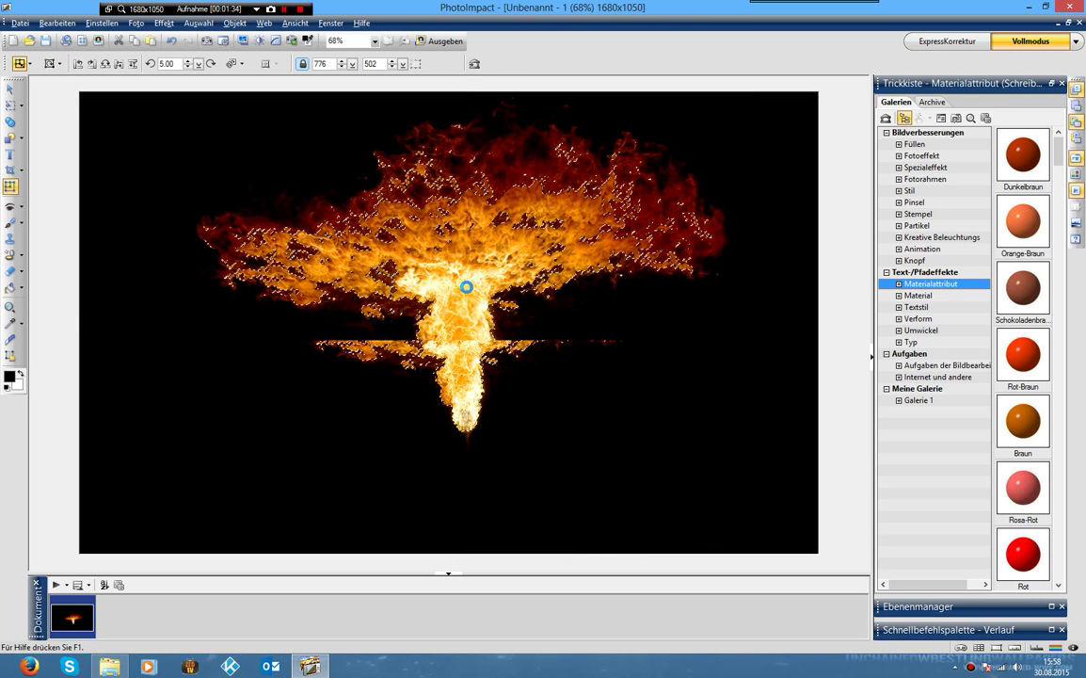
left_click_drag(467, 252, 476, 342)
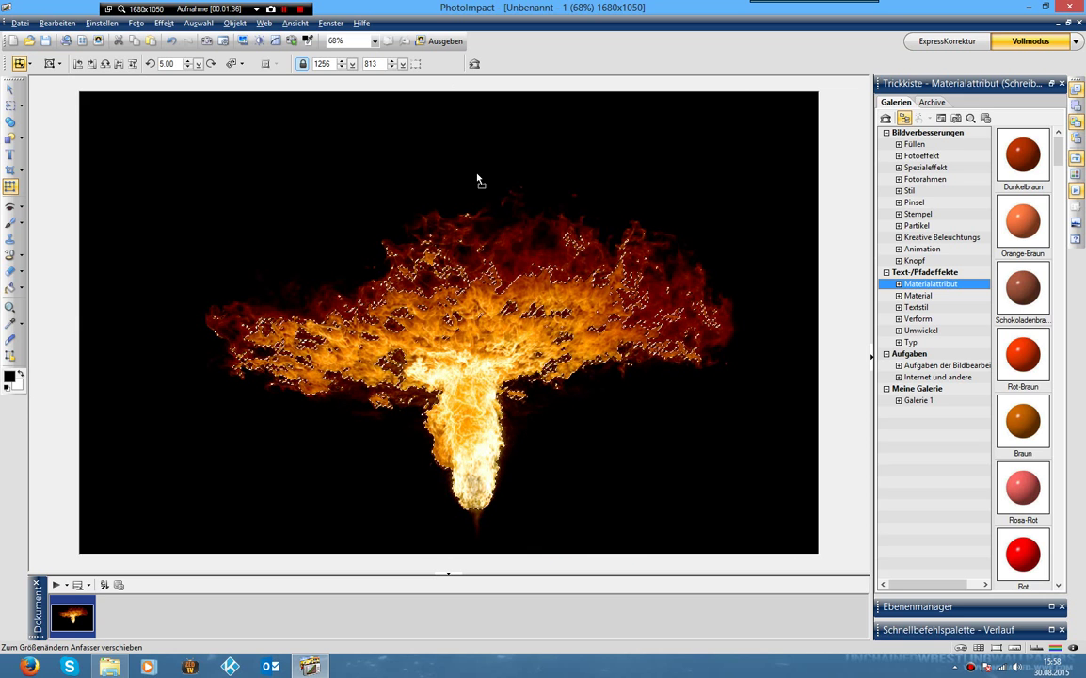
left_click_drag(475, 183, 480, 101)
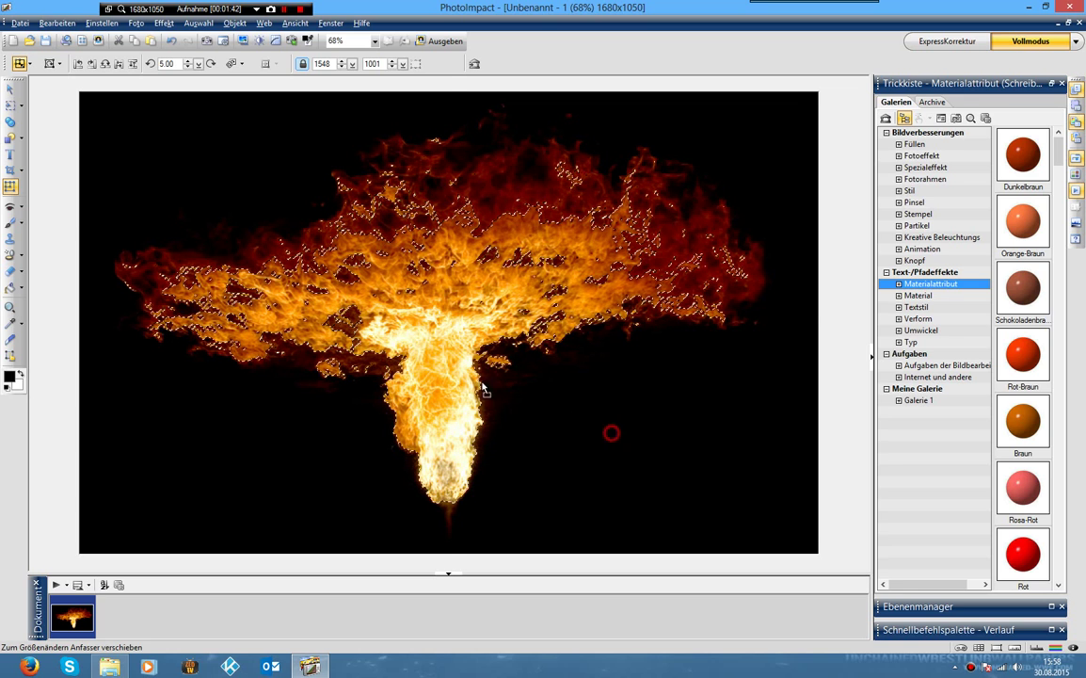
left_click(299, 462)
Return to the file browser, leave the -----Montages folder and open the WWE Logos folder inside GWF.
left_click(111, 667)
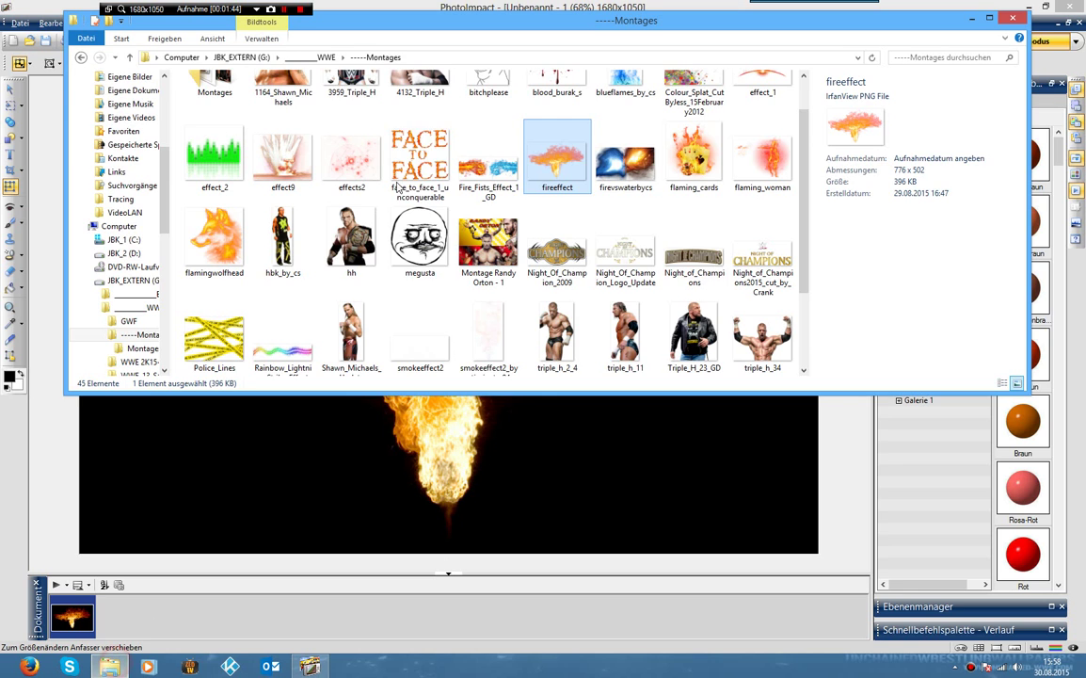
scroll(438, 169, "down", 1)
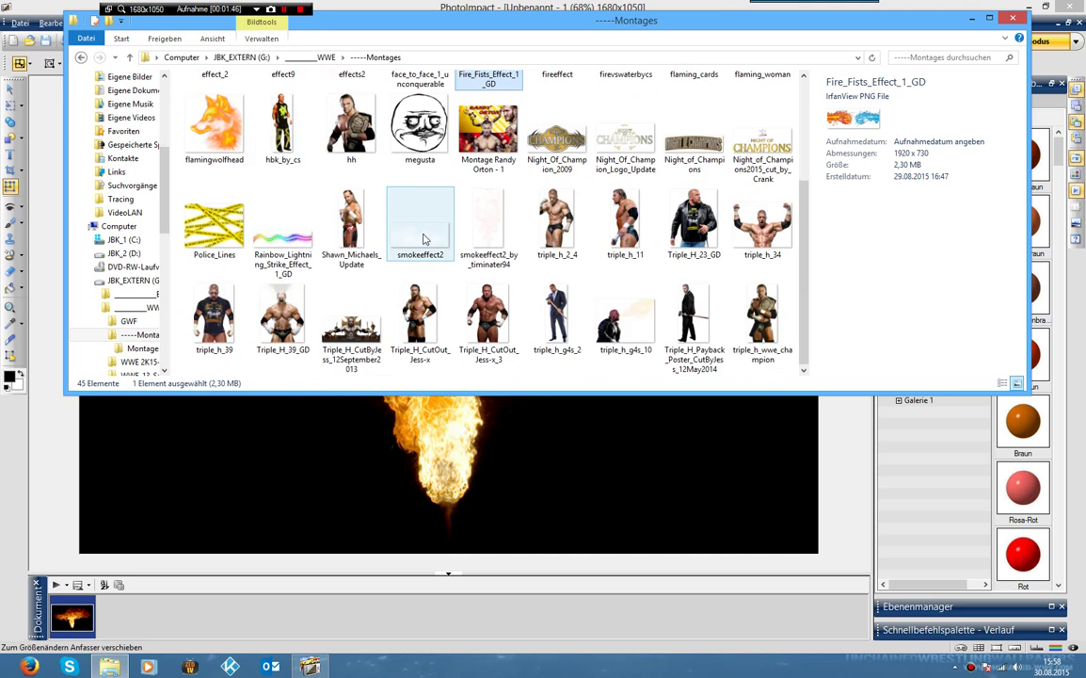
scroll(424, 188, "up", 2)
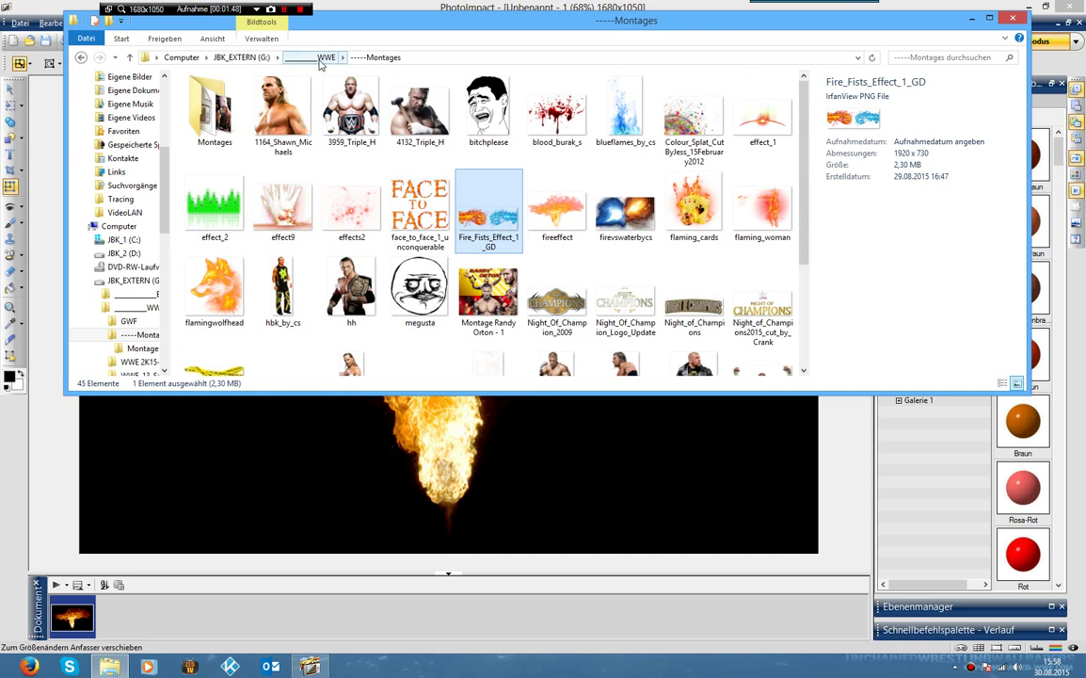
left_click(318, 56)
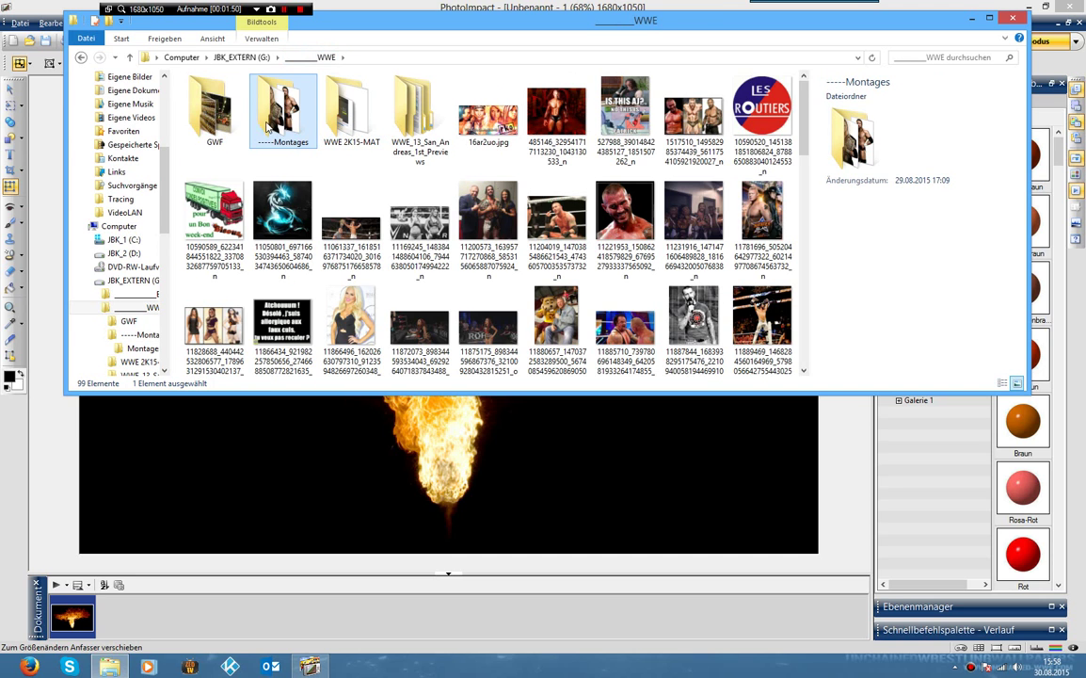
double_click(214, 108)
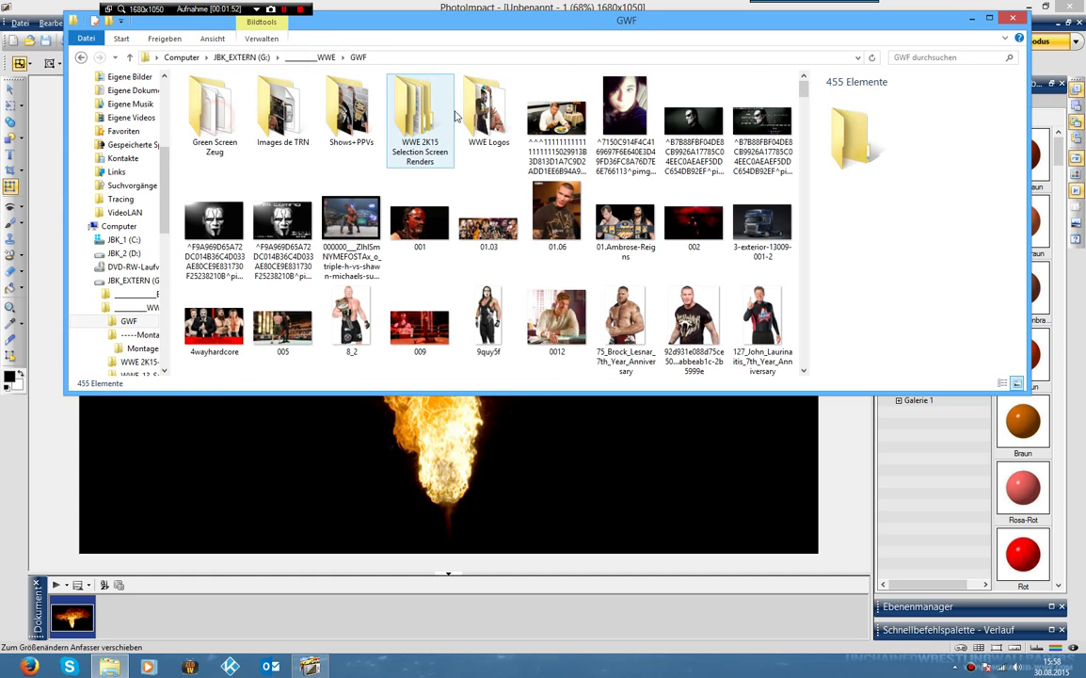
left_click(489, 117)
double_click(489, 116)
Look through the WWE Logos folder for a wrestler cutout to use in the montage.
scroll(458, 189, "down", 15)
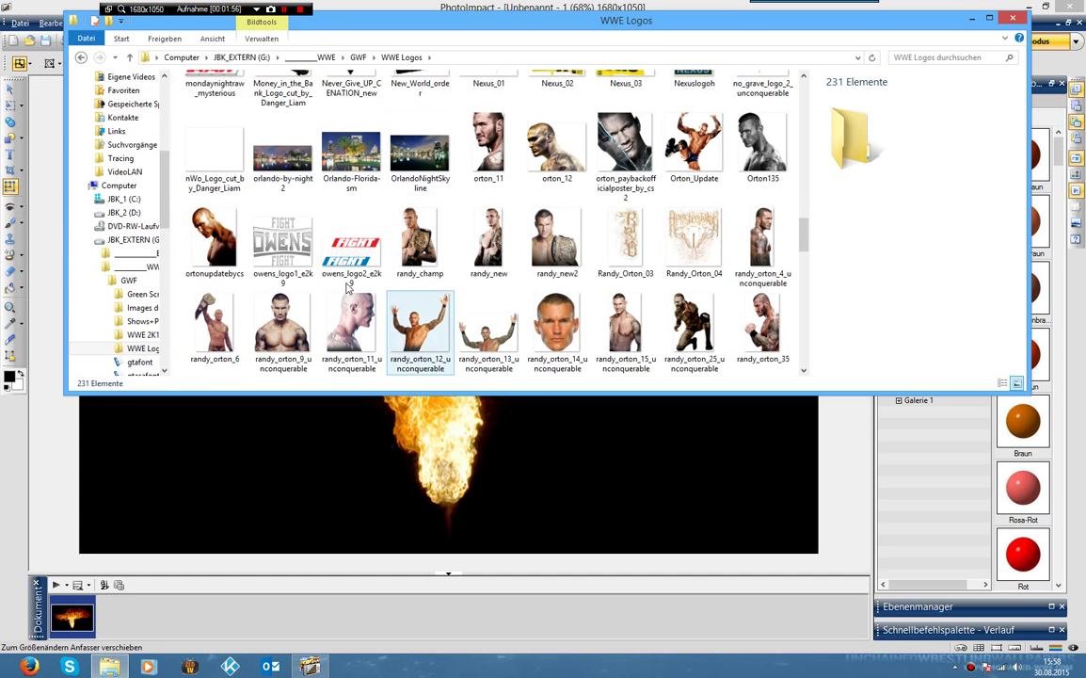
left_click(458, 179)
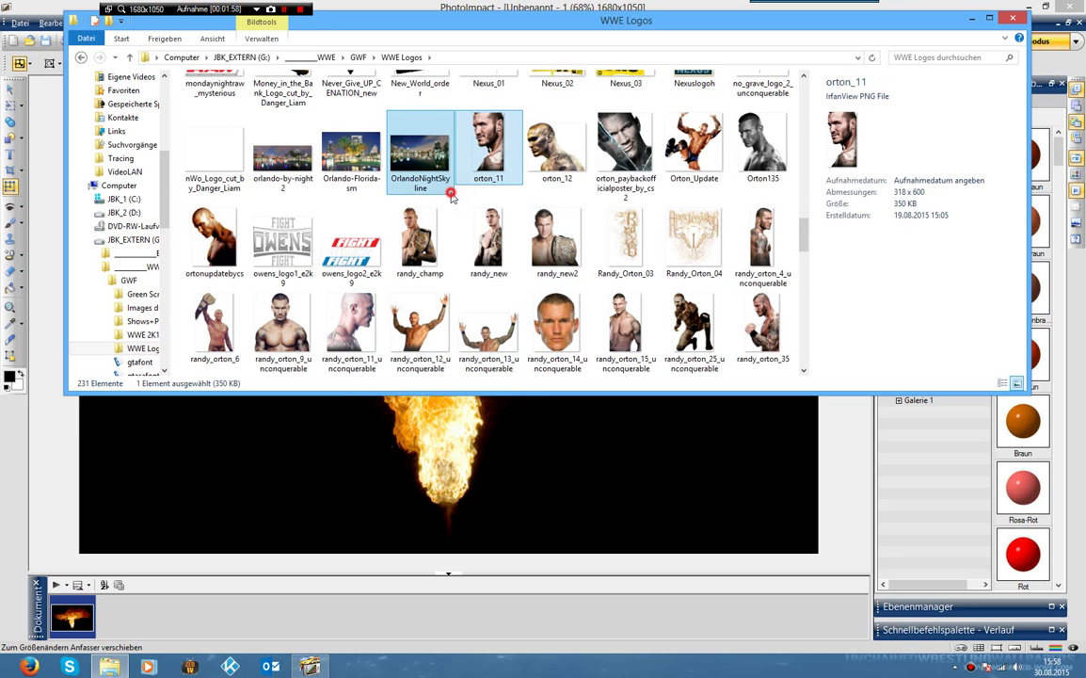
left_click(451, 188)
left_click(460, 198)
scroll(459, 198, "down", 10)
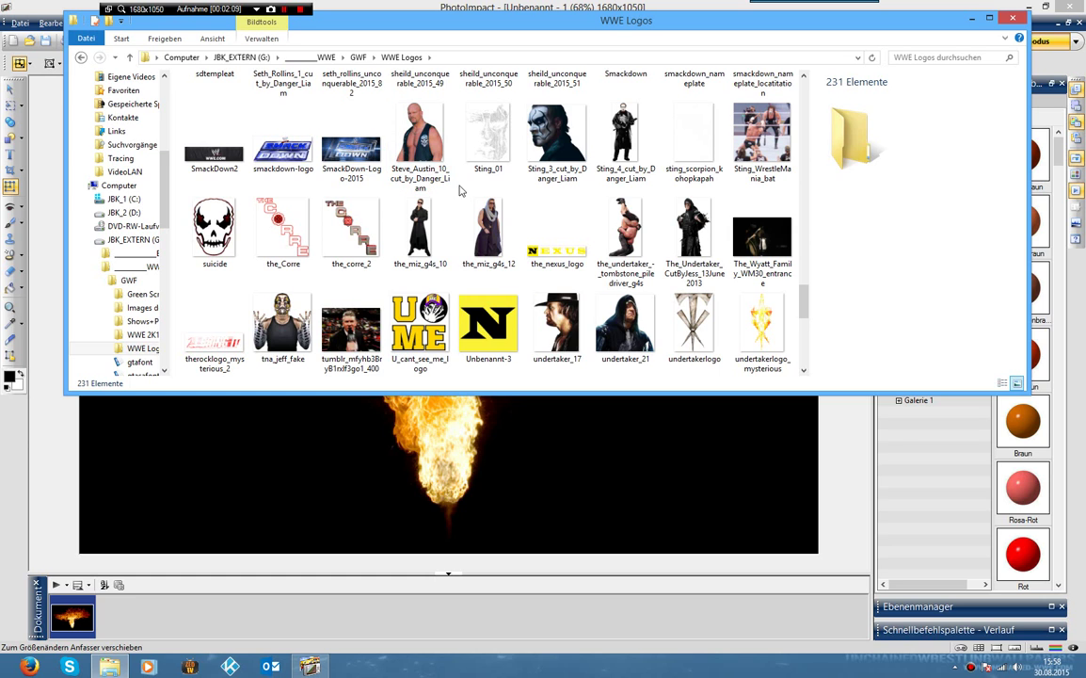
scroll(461, 191, "down", 5)
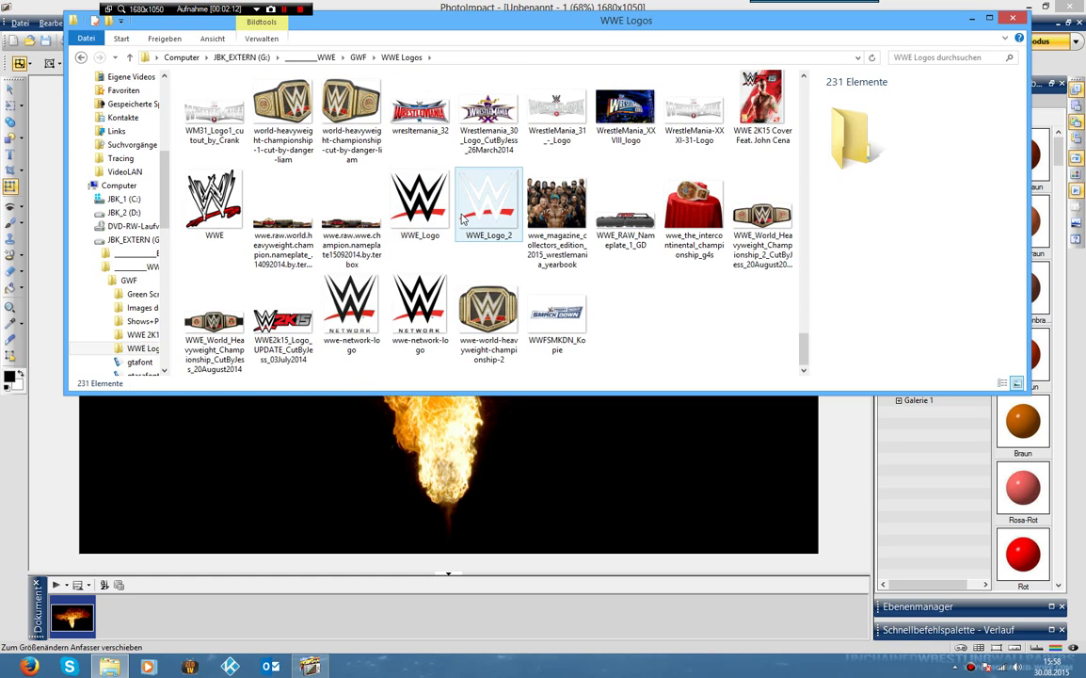
scroll(457, 192, "up", 10)
scroll(453, 192, "up", 10)
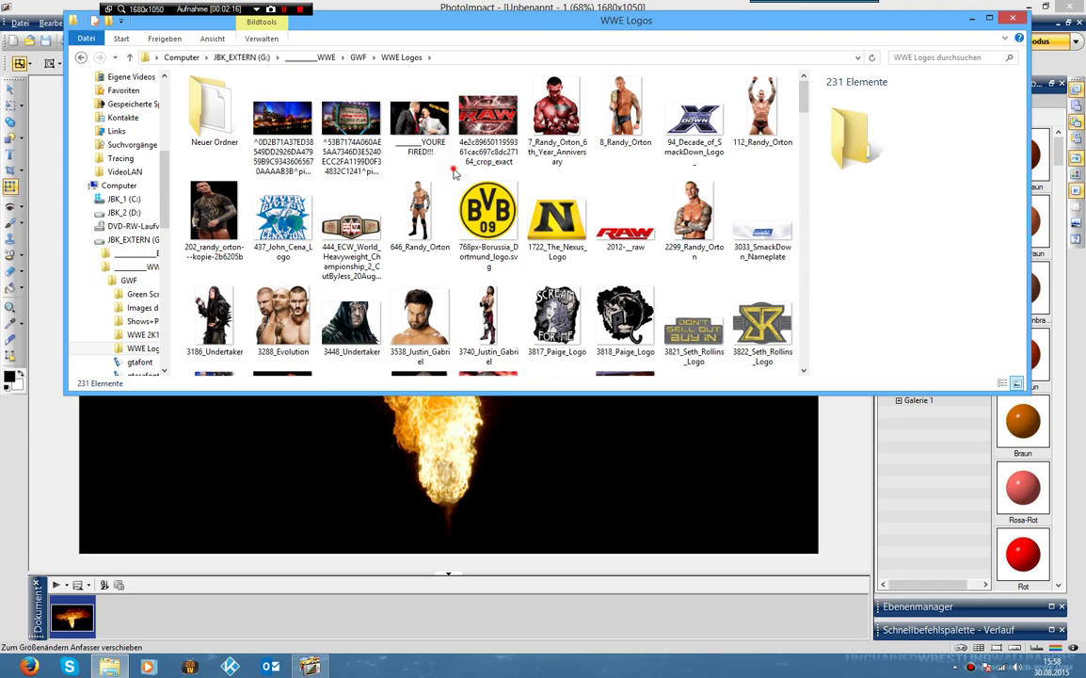
scroll(453, 173, "down", 6)
scroll(451, 174, "up", 6)
scroll(451, 175, "down", 6)
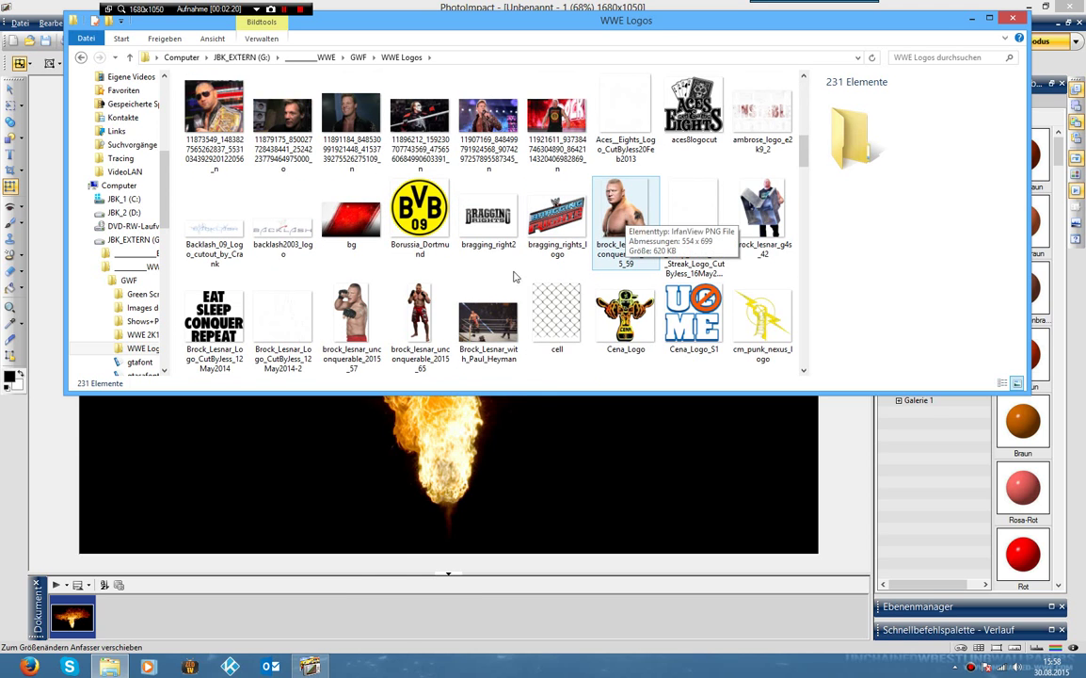
Preview brock_lesnar_unconquerable_2015_57, insert it as an object and scale it to about 634 x 1090 pixels on the left half of the canvas.
double_click(351, 315)
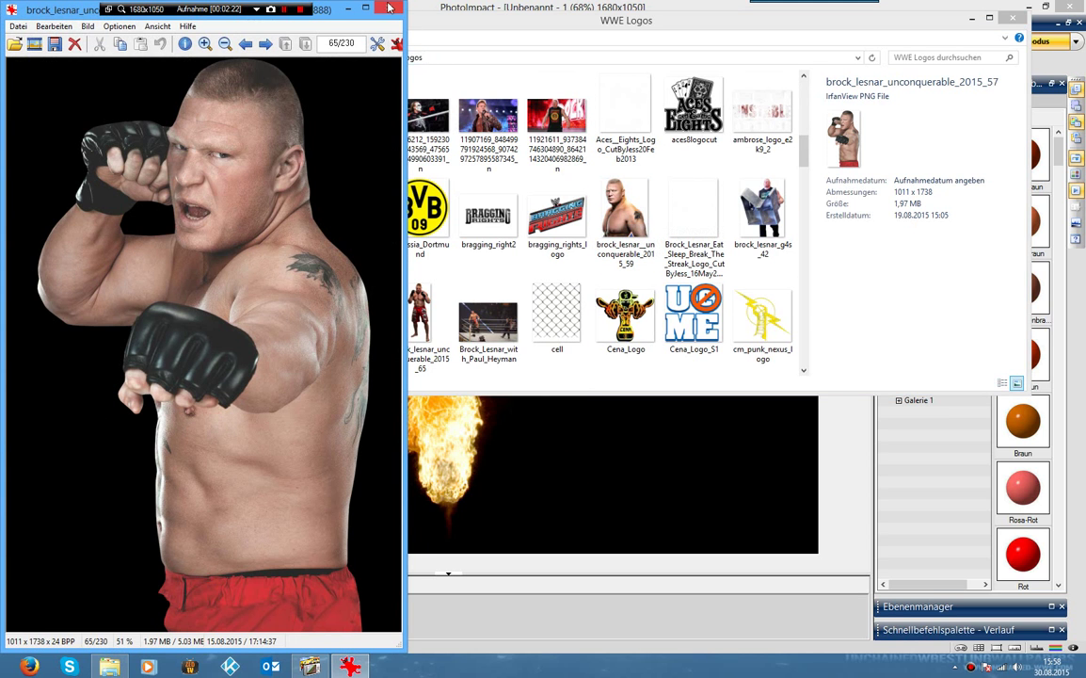
left_click(389, 8)
left_click_drag(384, 356, 344, 458)
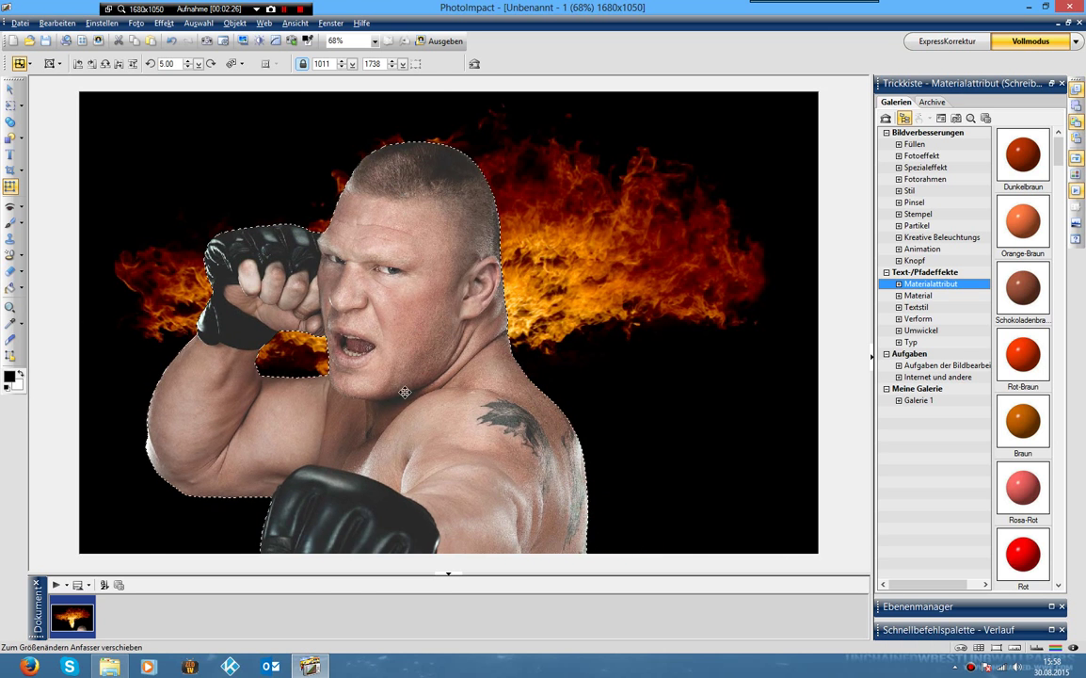
left_click_drag(364, 353, 352, 190)
left_click_drag(572, 362, 407, 348)
left_click_drag(319, 354, 291, 345)
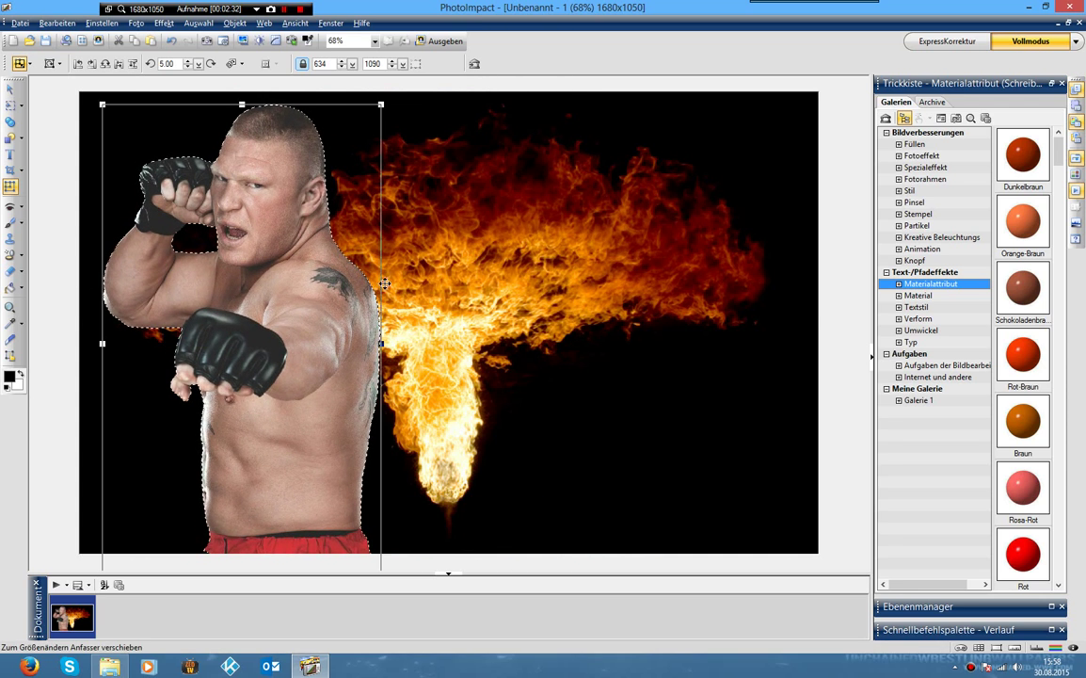
Select the fire effect object and merge it into the black background.
left_click(562, 420)
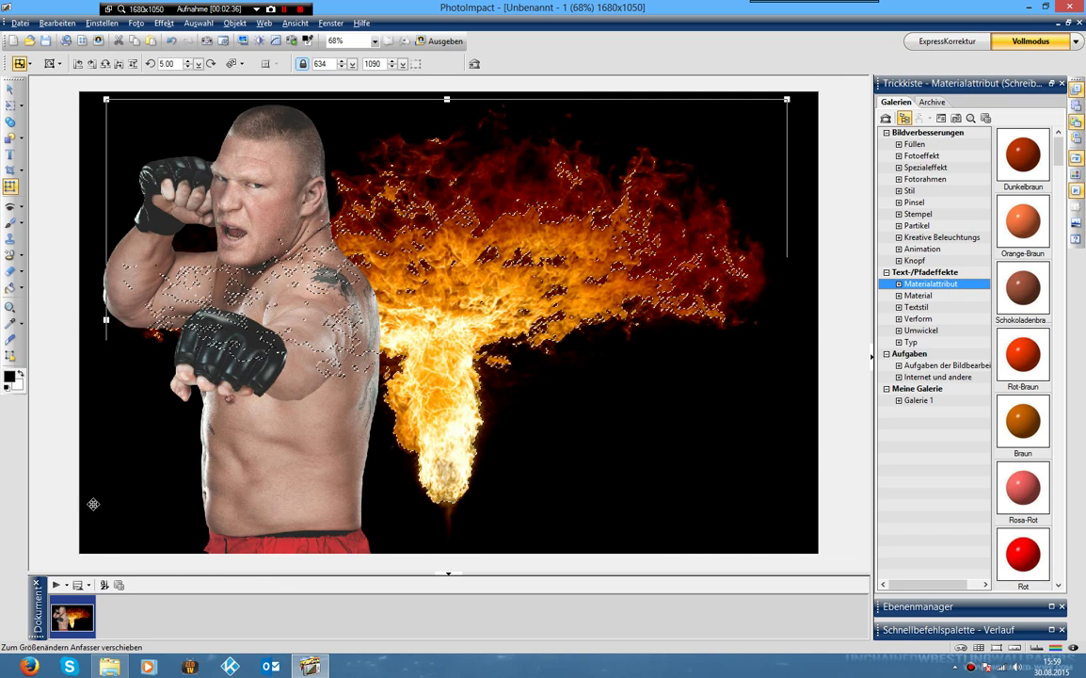
left_click(88, 458)
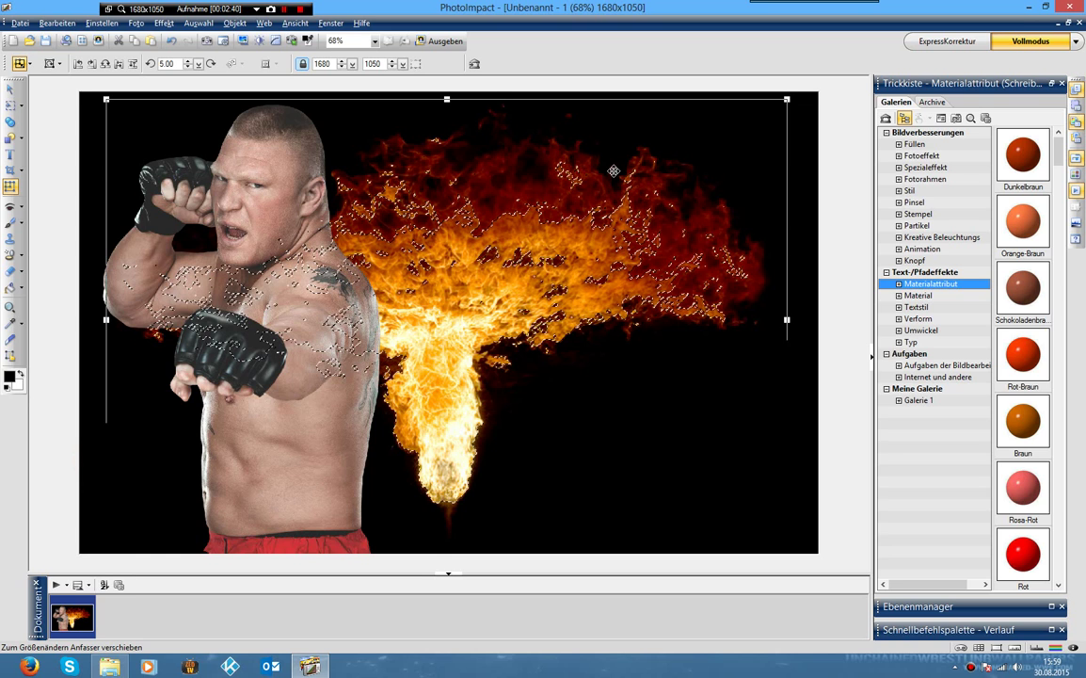
right_click(467, 279)
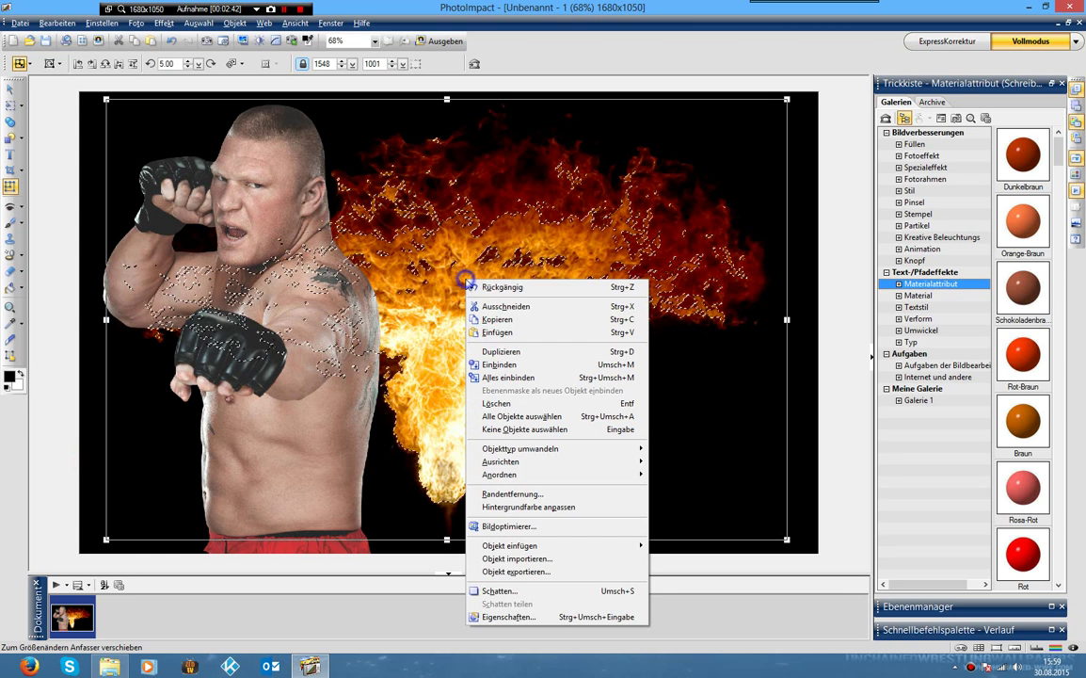
left_click(504, 364)
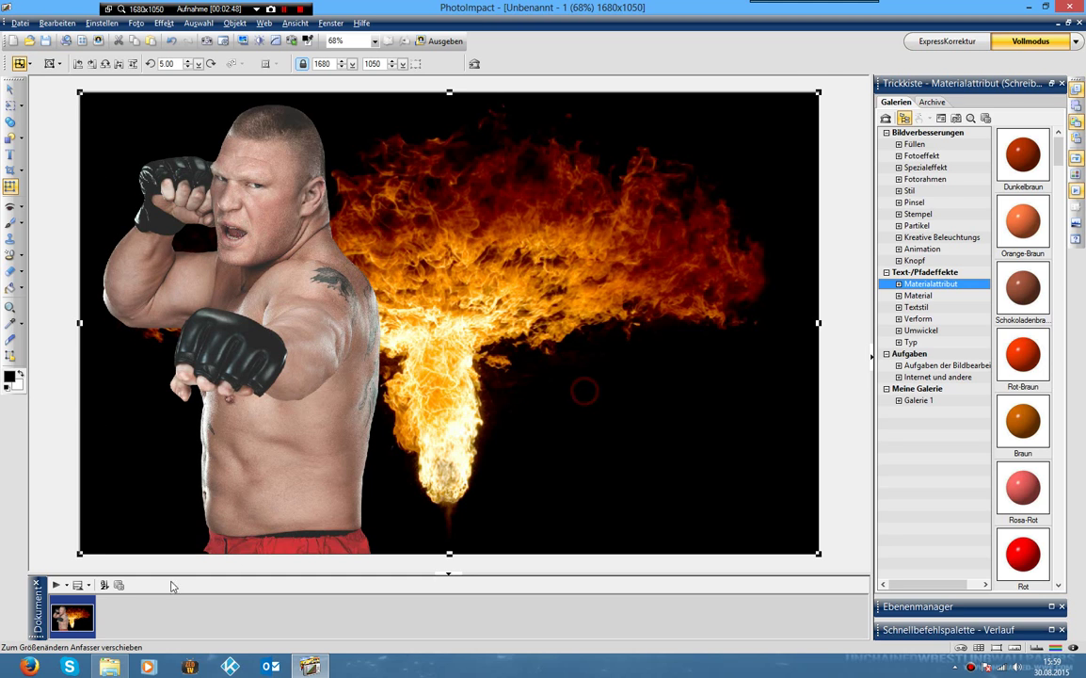
Look through the WWE Logos folder for a second wrestler and preview randy_orton_9_unconquerable.
left_click(109, 667)
left_click(452, 253)
scroll(443, 194, "down", 5)
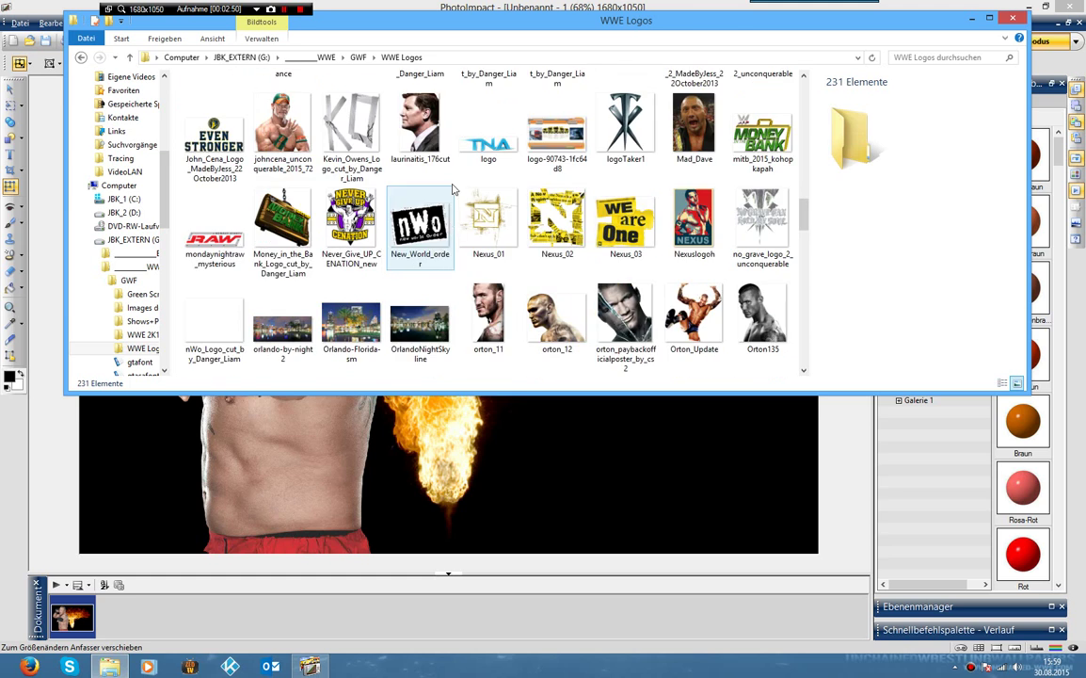
scroll(450, 189, "down", 2)
scroll(450, 189, "up", 5)
left_click(282, 273)
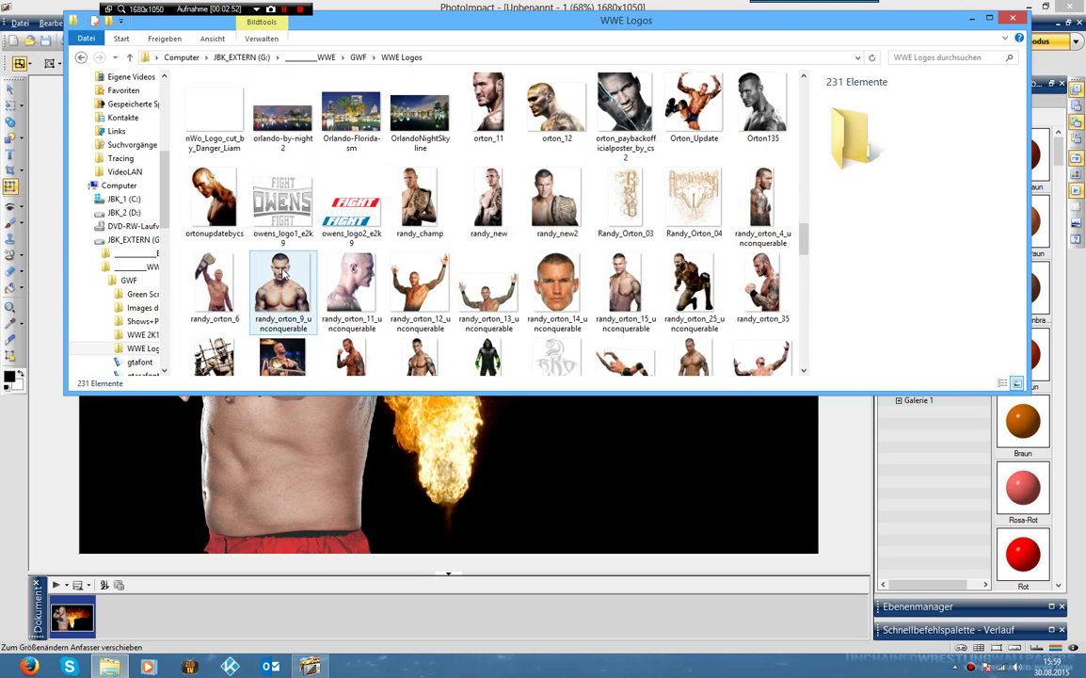
double_click(283, 273)
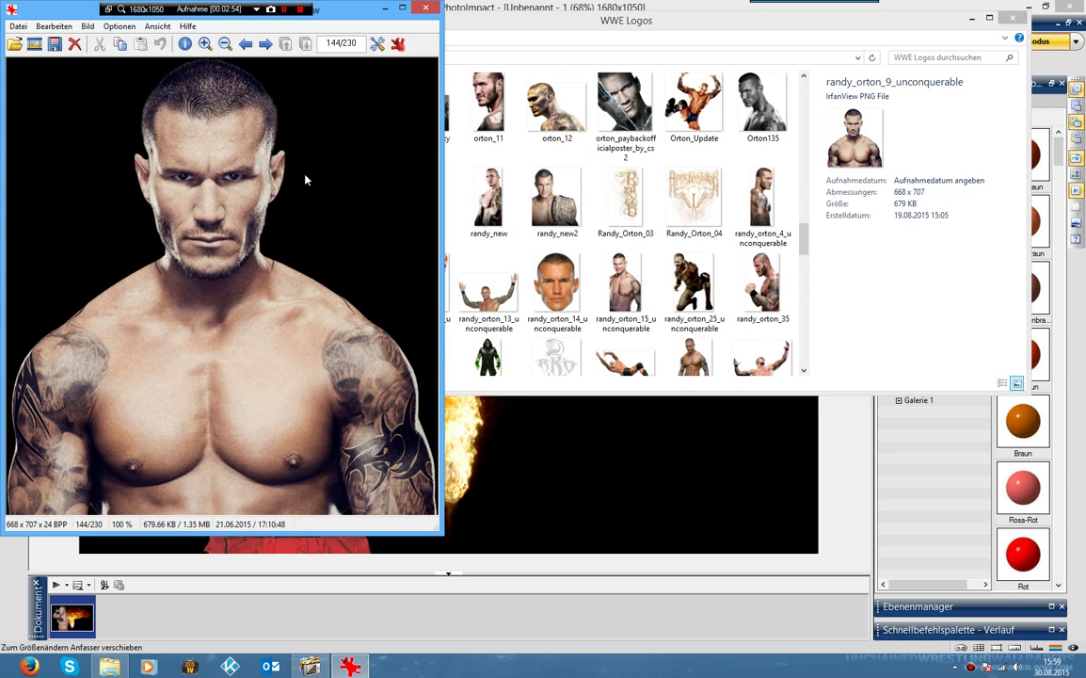
left_click(424, 11)
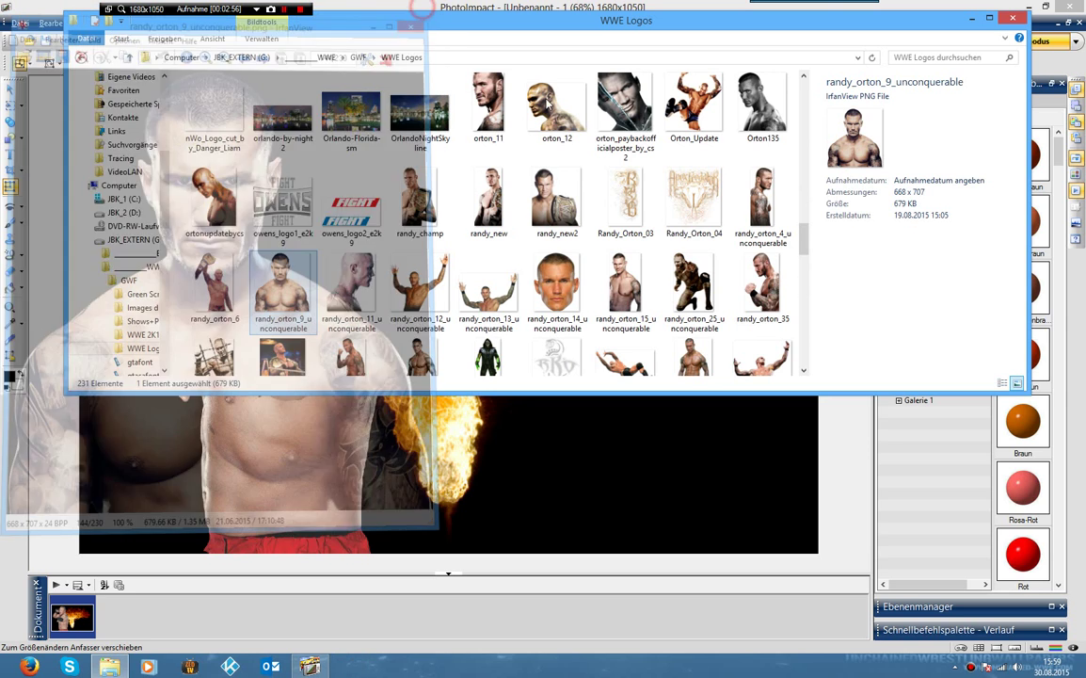
Examine further wrestler cutouts in the folder, including Randy_Orton_CutOut_Jess-x_2 and Randy_Orton_CutByJess_01May2014.
left_click(463, 138)
scroll(471, 155, "down", 3)
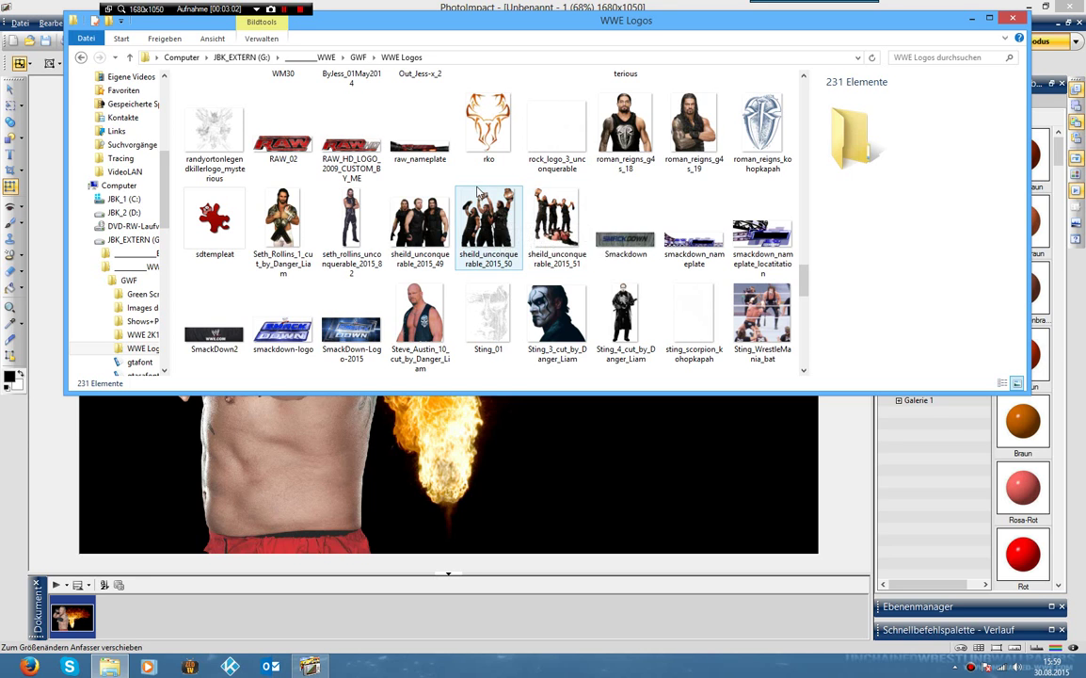
scroll(419, 197, "down", 5)
scroll(462, 197, "up", 8)
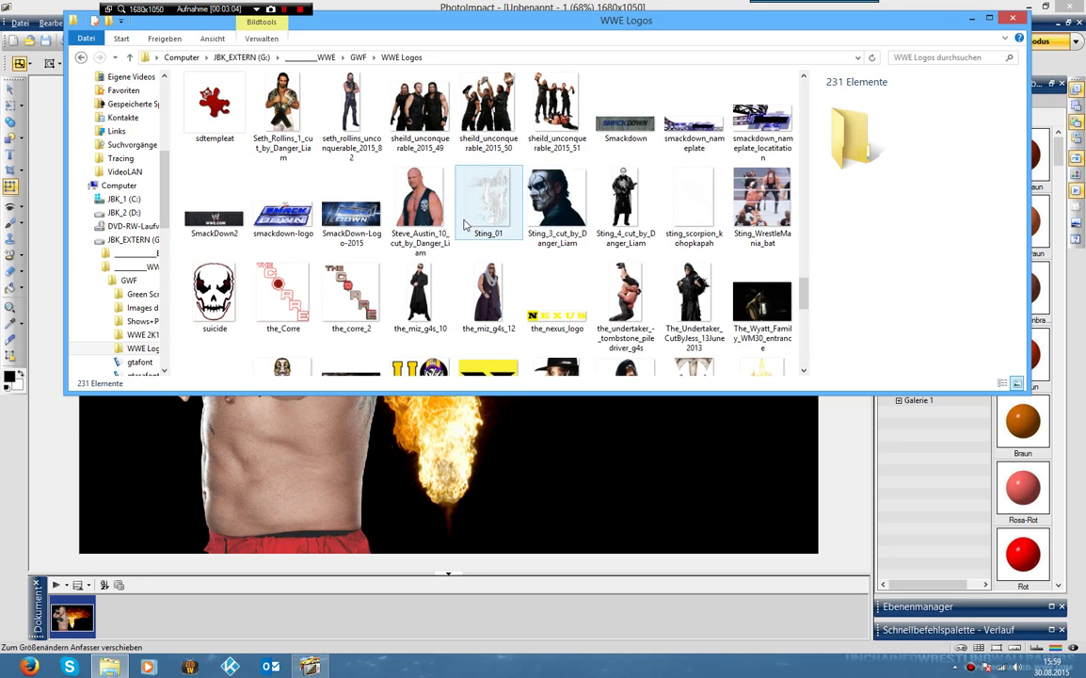
scroll(439, 260, "up", 3)
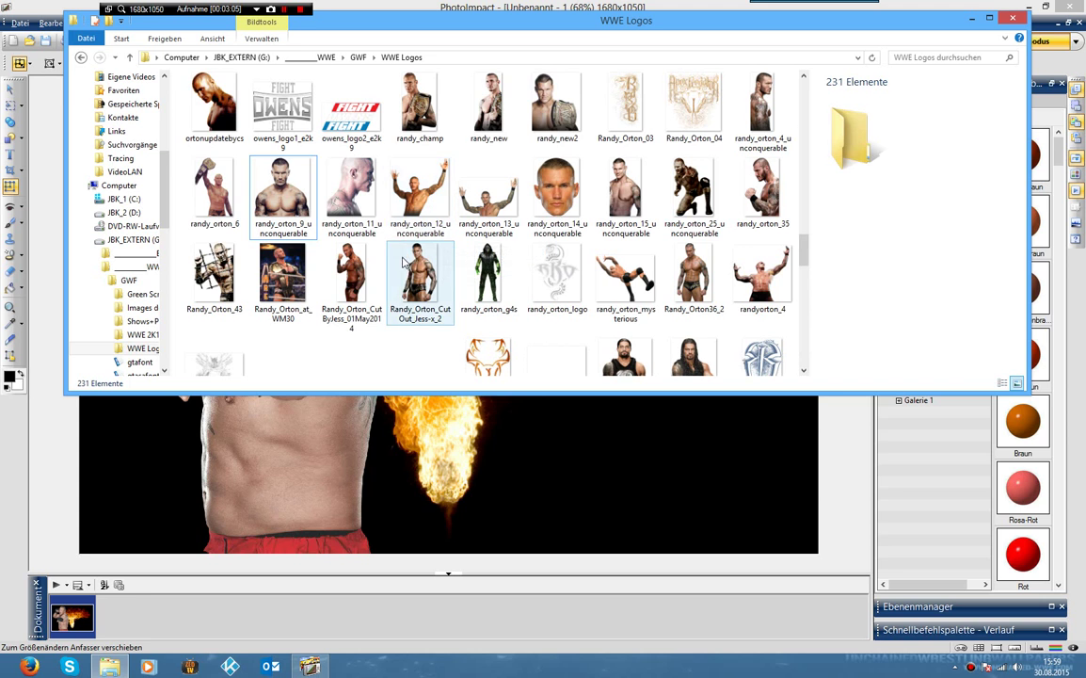
left_click(419, 282)
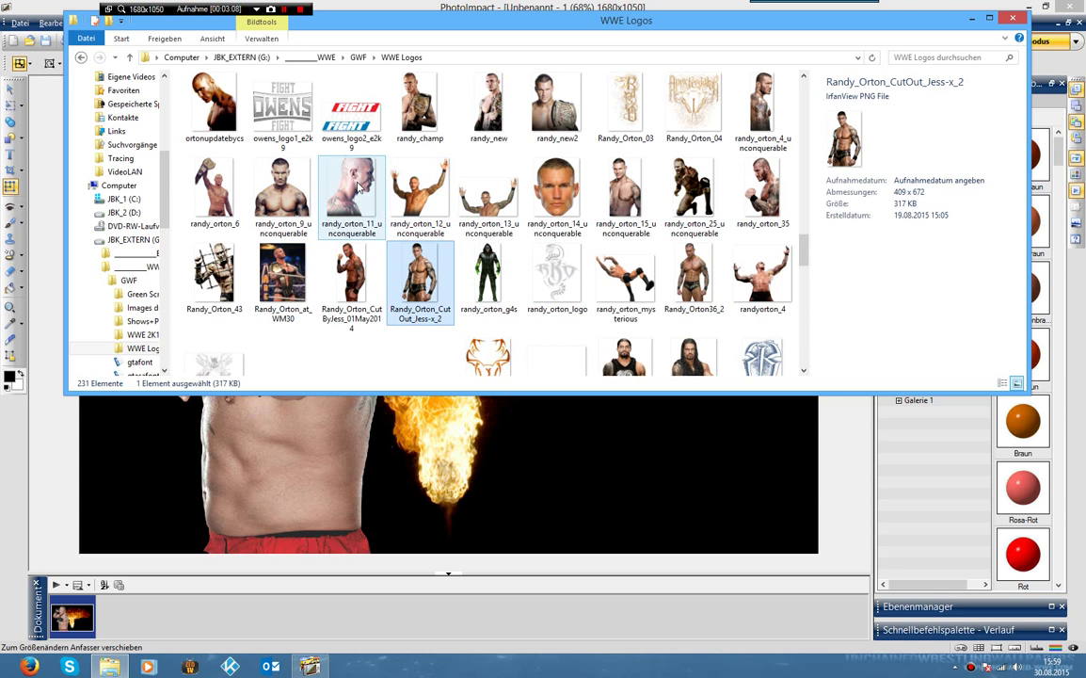
double_click(351, 277)
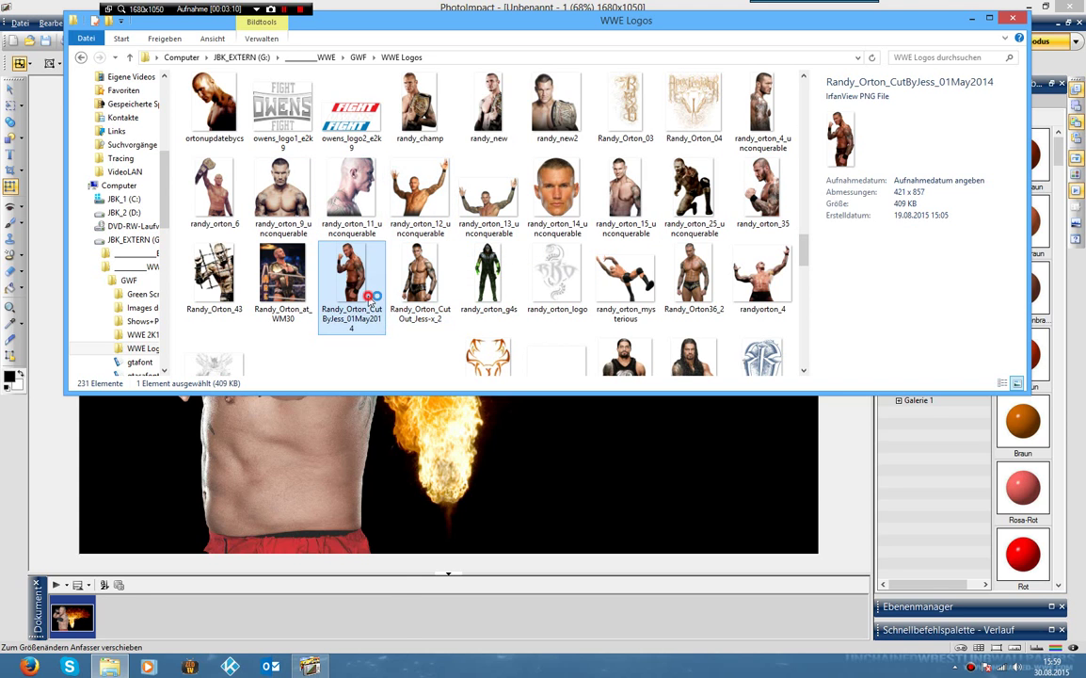
left_click(387, 8)
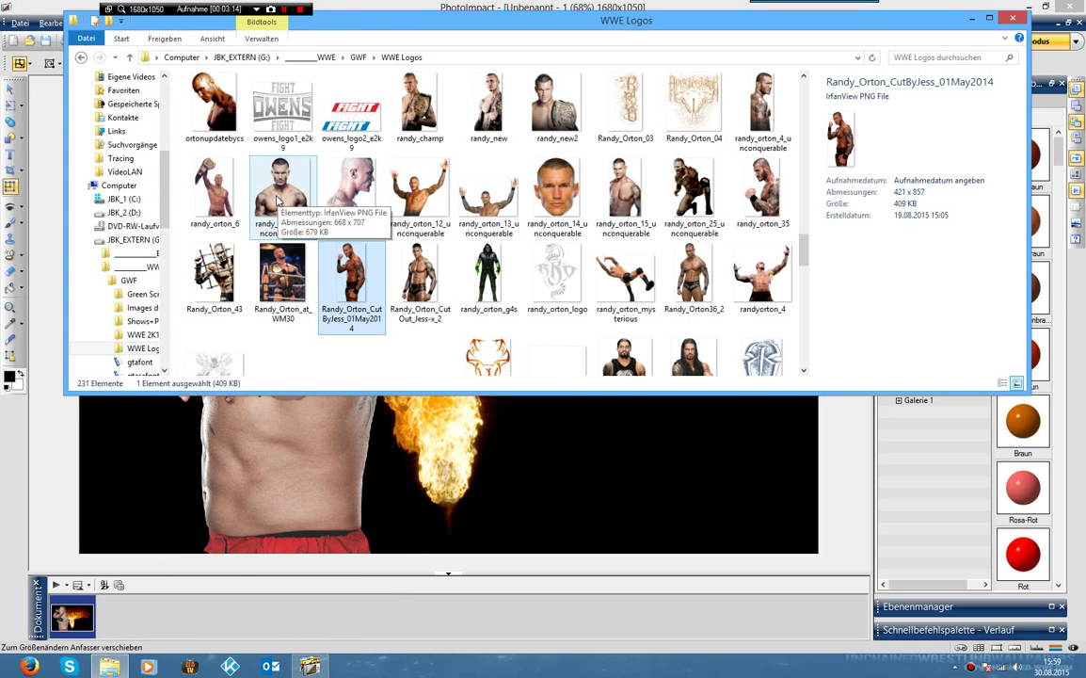
Insert randy_orton_9_unconquerable as an object on the right half of the canvas and enlarge it proportionally to about 942 x 998 pixels.
left_click_drag(279, 201, 584, 416)
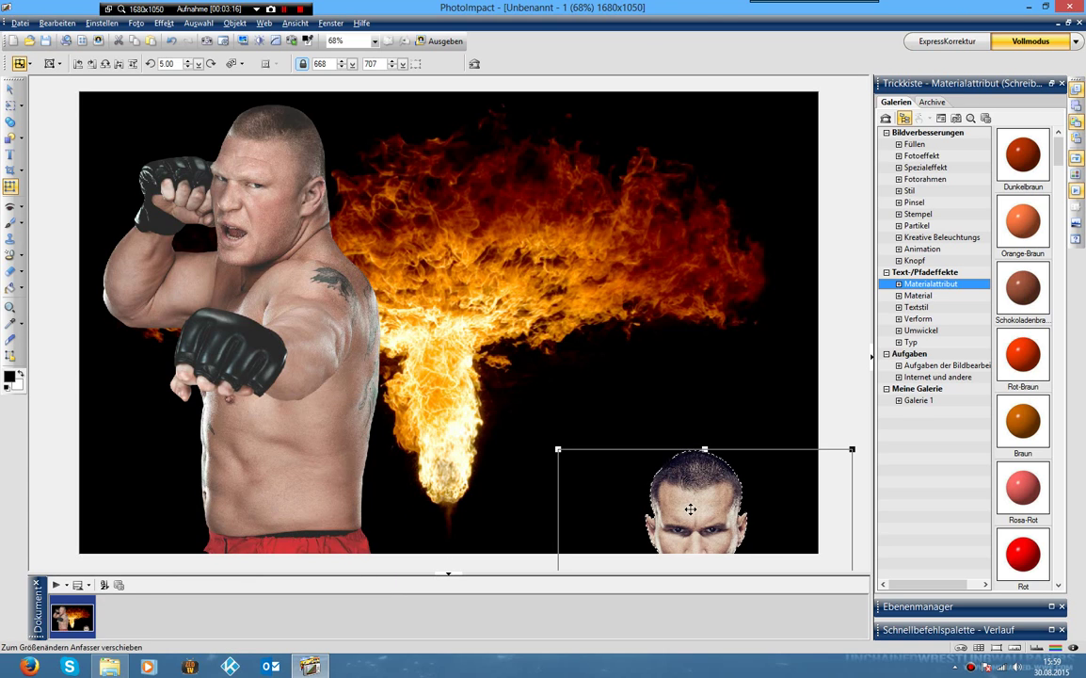
left_click_drag(686, 504, 580, 284)
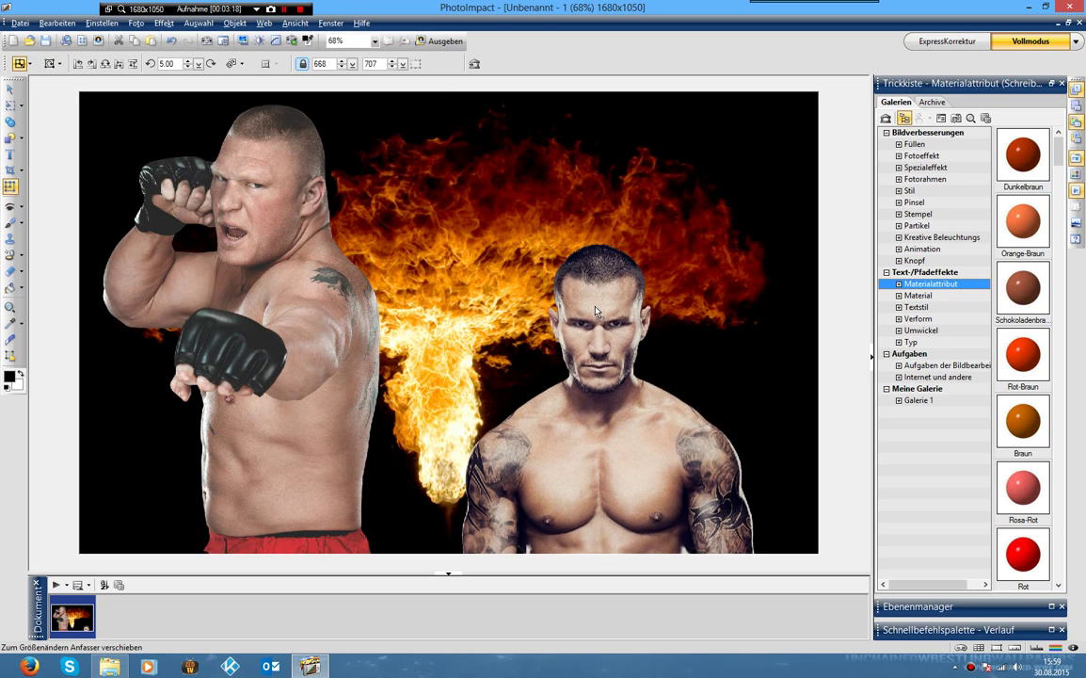
left_click(609, 248)
left_click_drag(609, 243, 609, 115)
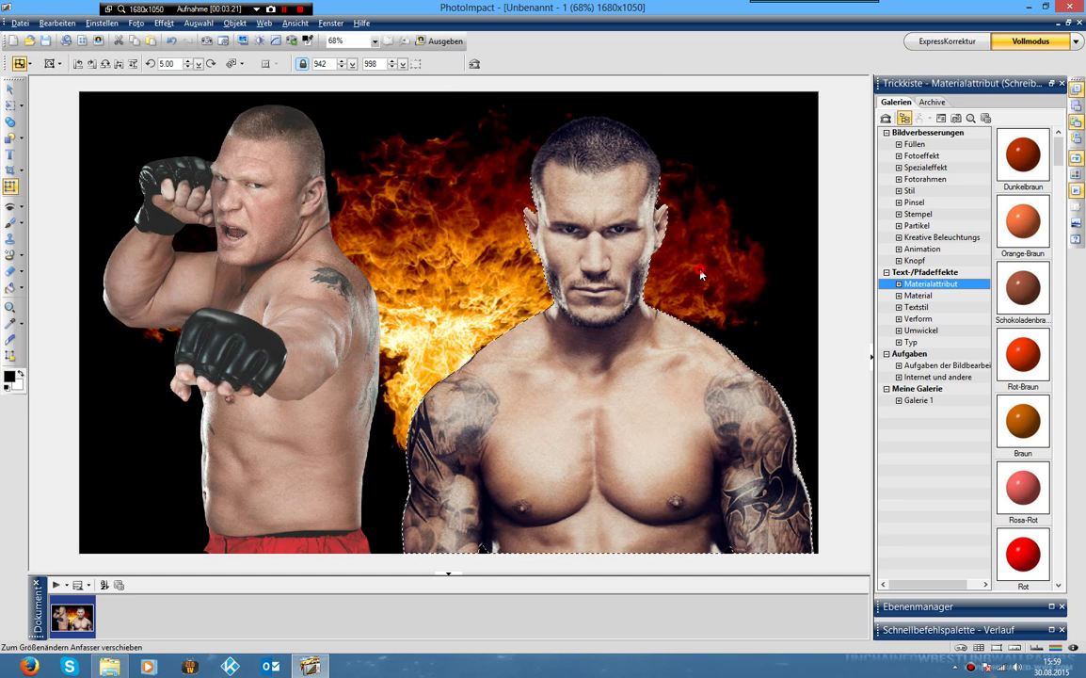
Shift the Brock Lesnar cutout slightly downward, then delete it from the montage.
left_click_drag(281, 246, 286, 303)
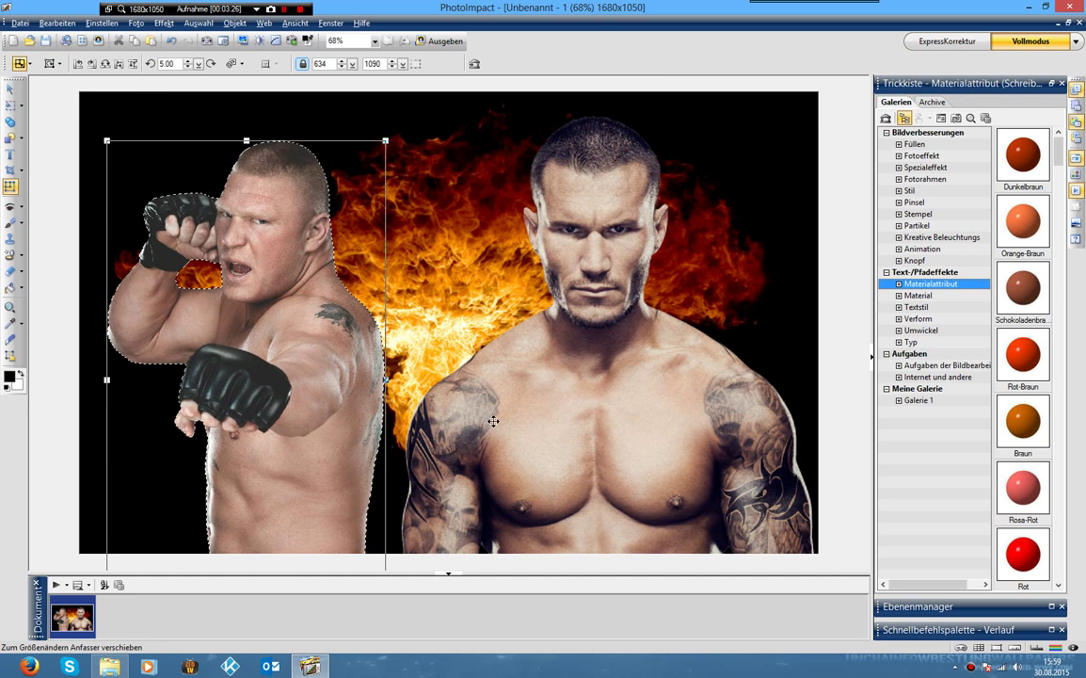
key("Delete")
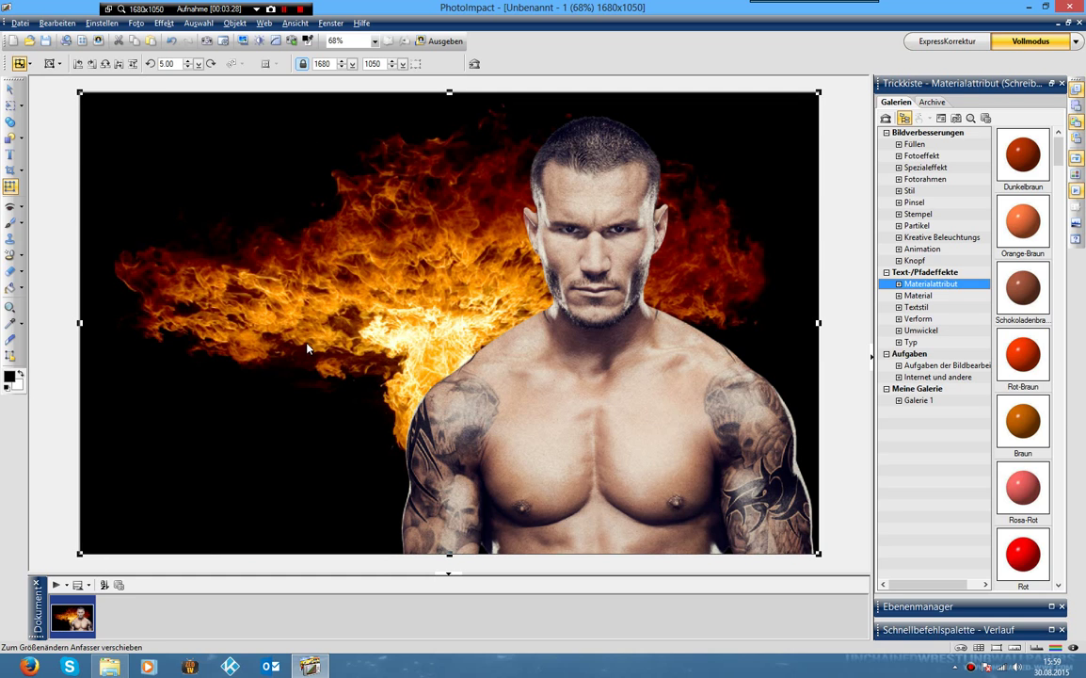
Switch to File Explorer and open the -----Montages folder inside the WWE folder to find another wrestler cutout.
left_click(119, 667)
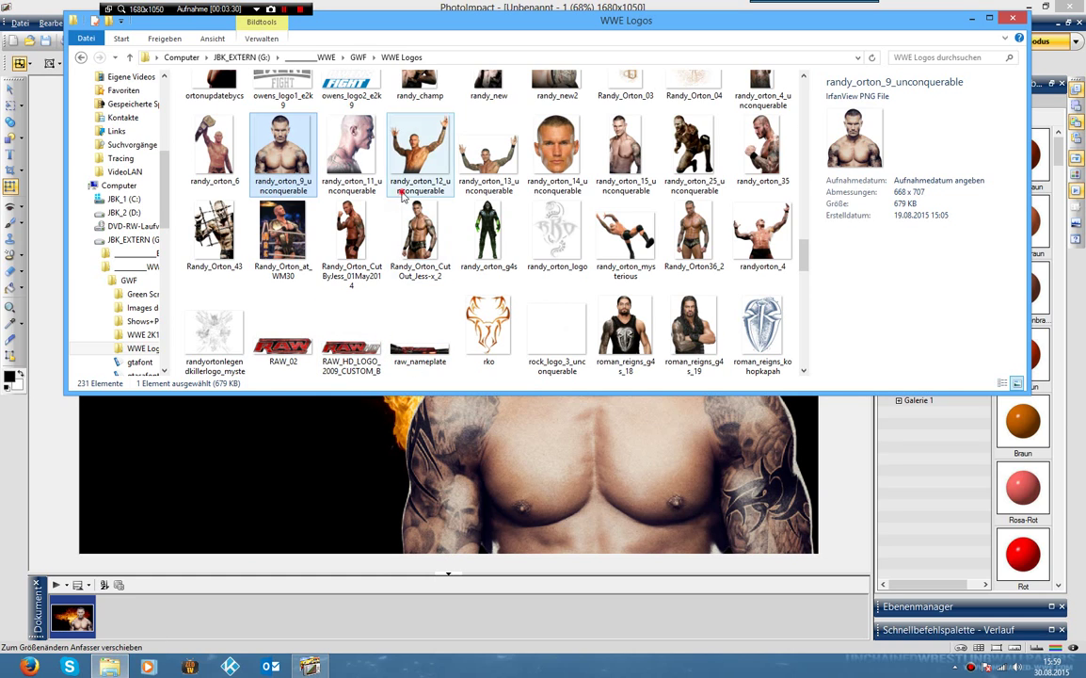
left_click(417, 150)
scroll(404, 160, "up", 10)
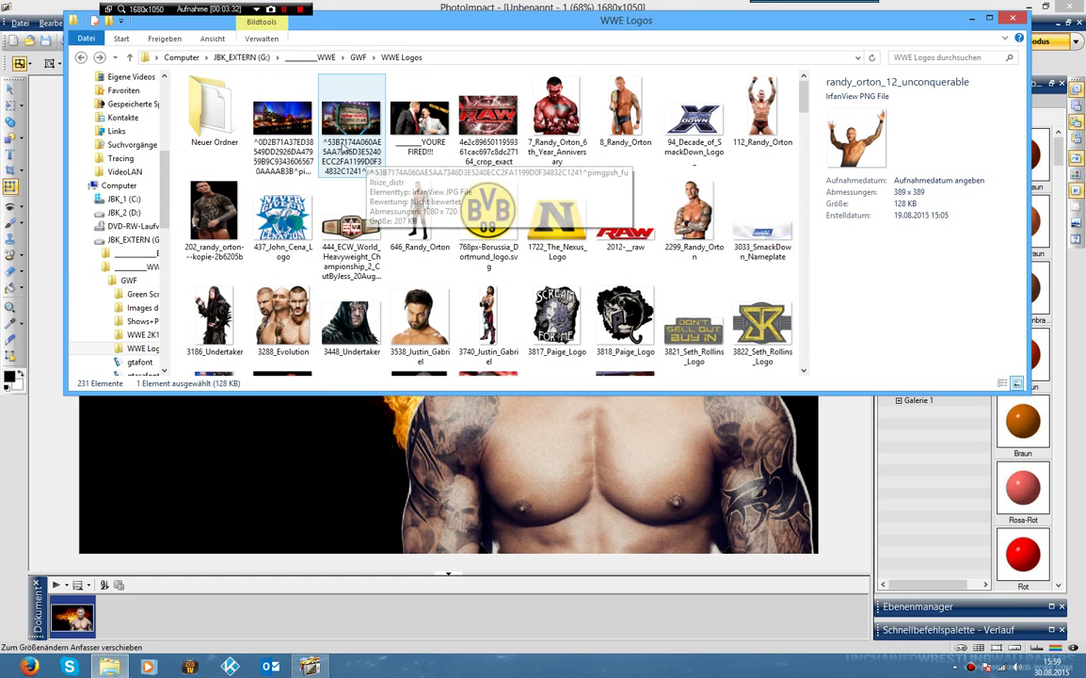
left_click(358, 57)
left_click(311, 57)
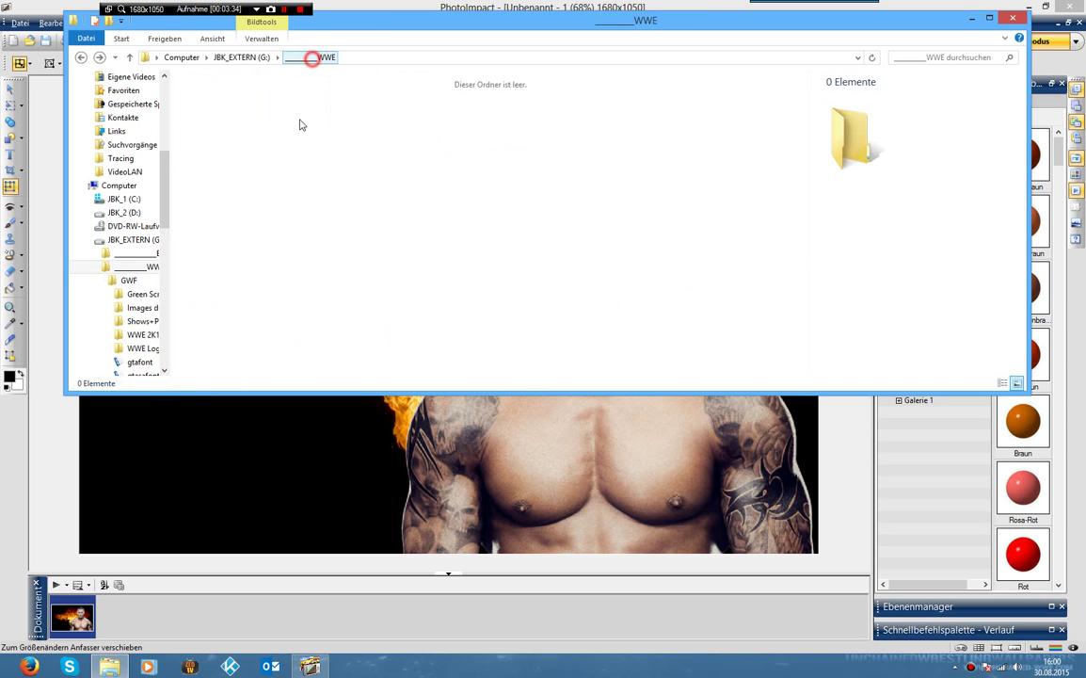
double_click(283, 104)
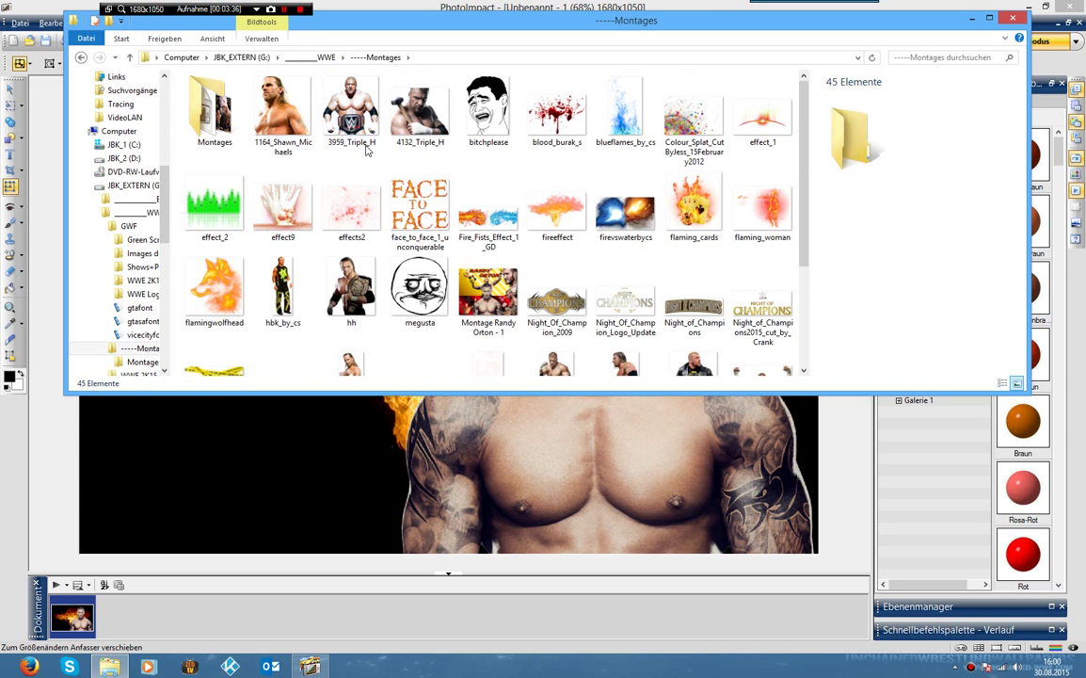
Preview the Triple H cutouts 3959_Triple_H, 4132_Triple_H and triple_h_39 from the -----Montages folder.
double_click(326, 120)
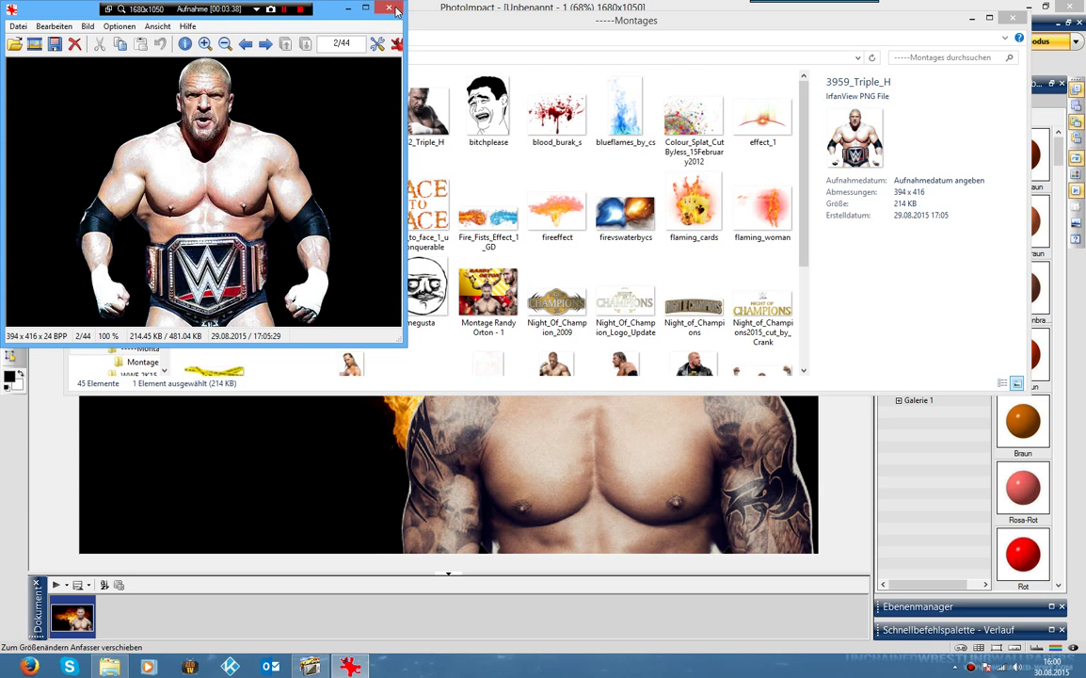
left_click(393, 12)
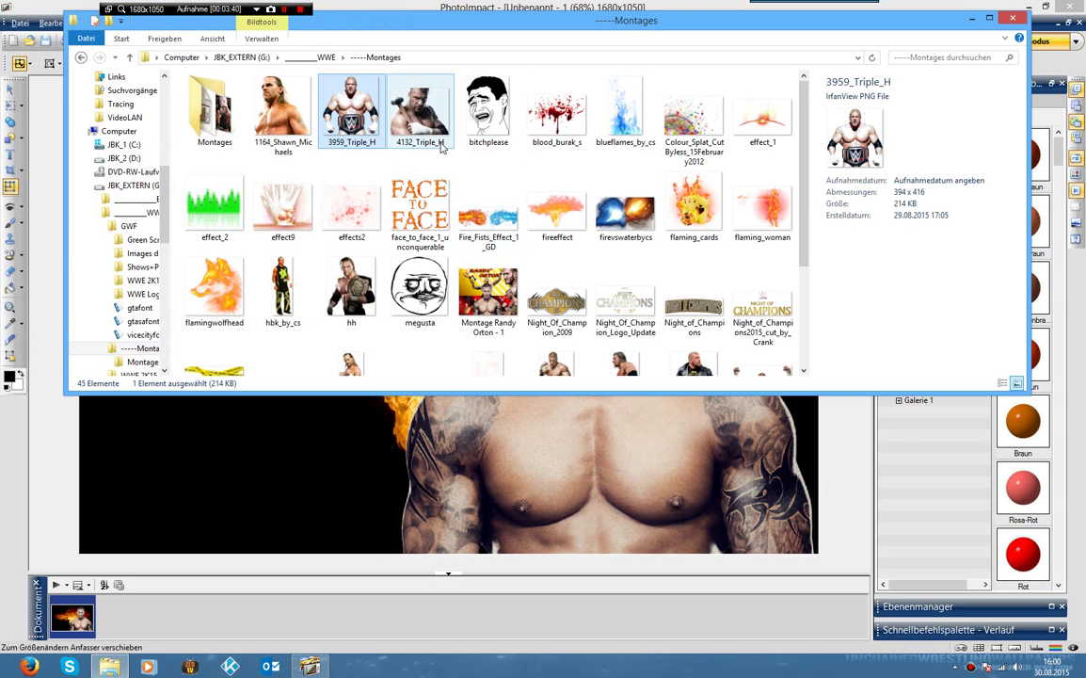
double_click(386, 117)
left_click(396, 45)
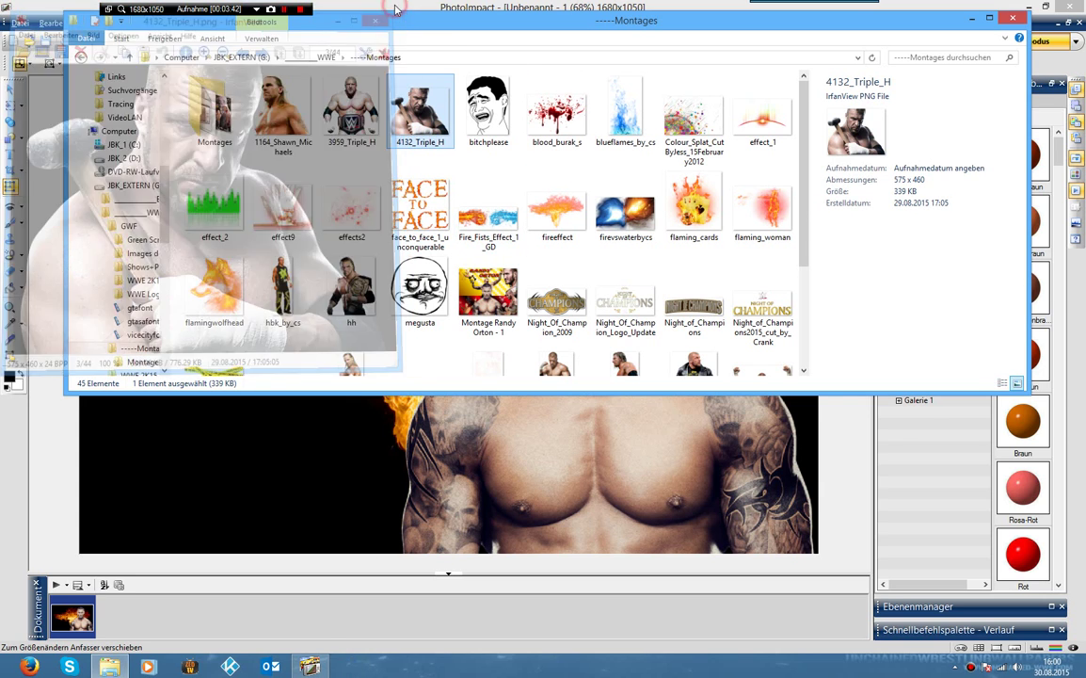
scroll(486, 221, "down", 2)
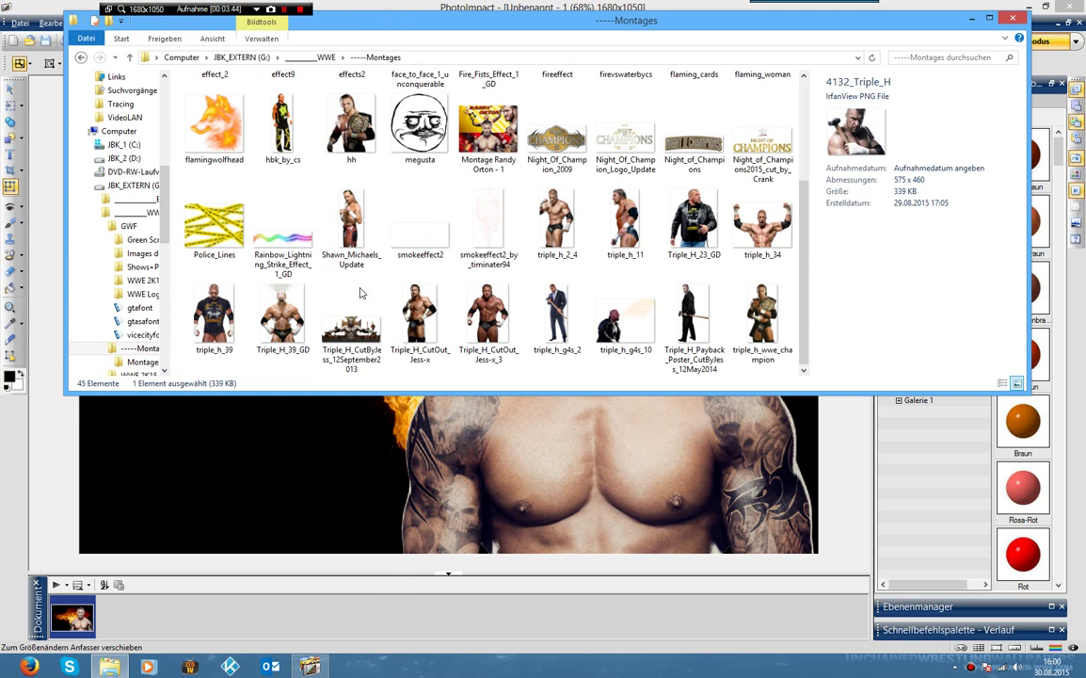
left_click(192, 330)
double_click(192, 331)
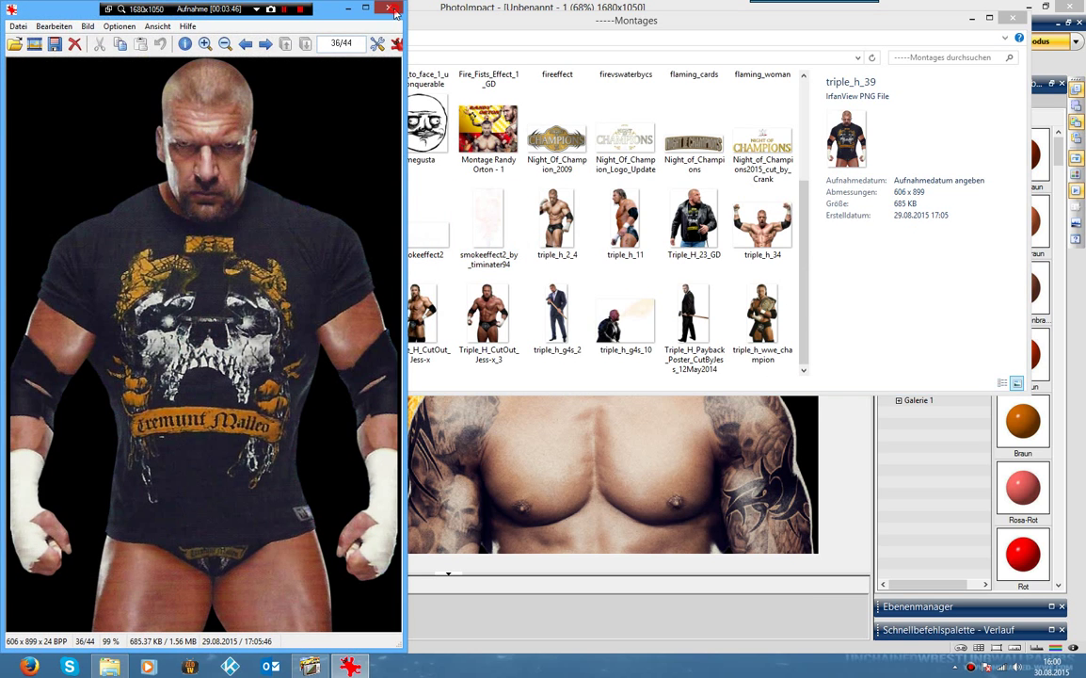
left_click(391, 10)
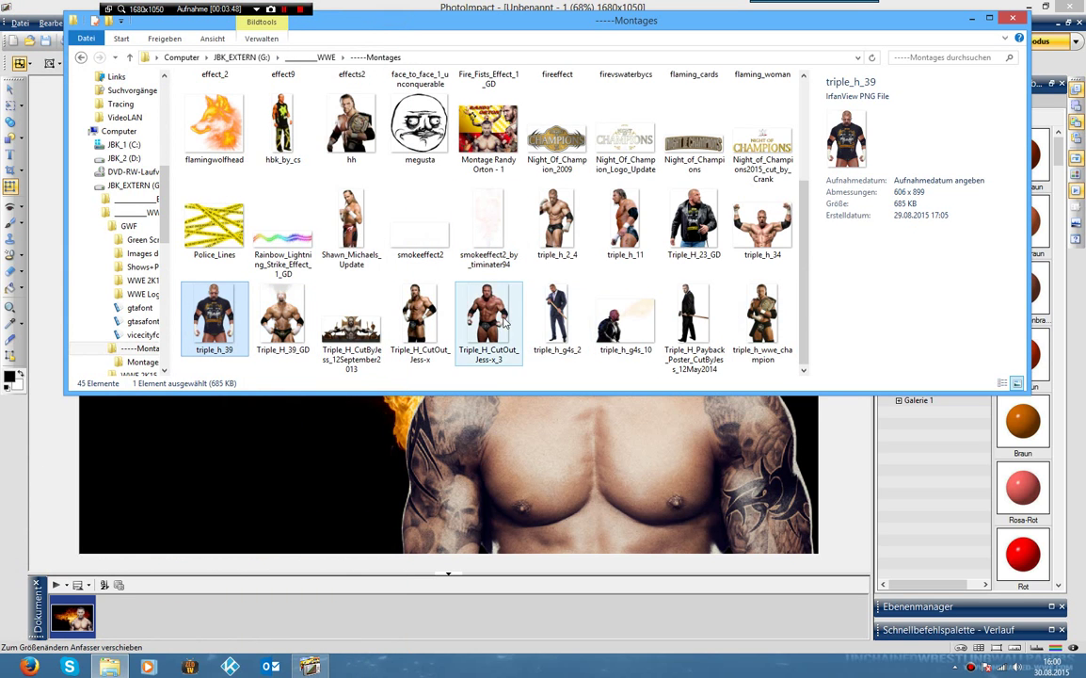
Preview Triple_H_23_GD, insert it on the left half of the canvas and enlarge it proportionally to about 722 x 904 pixels.
double_click(693, 221)
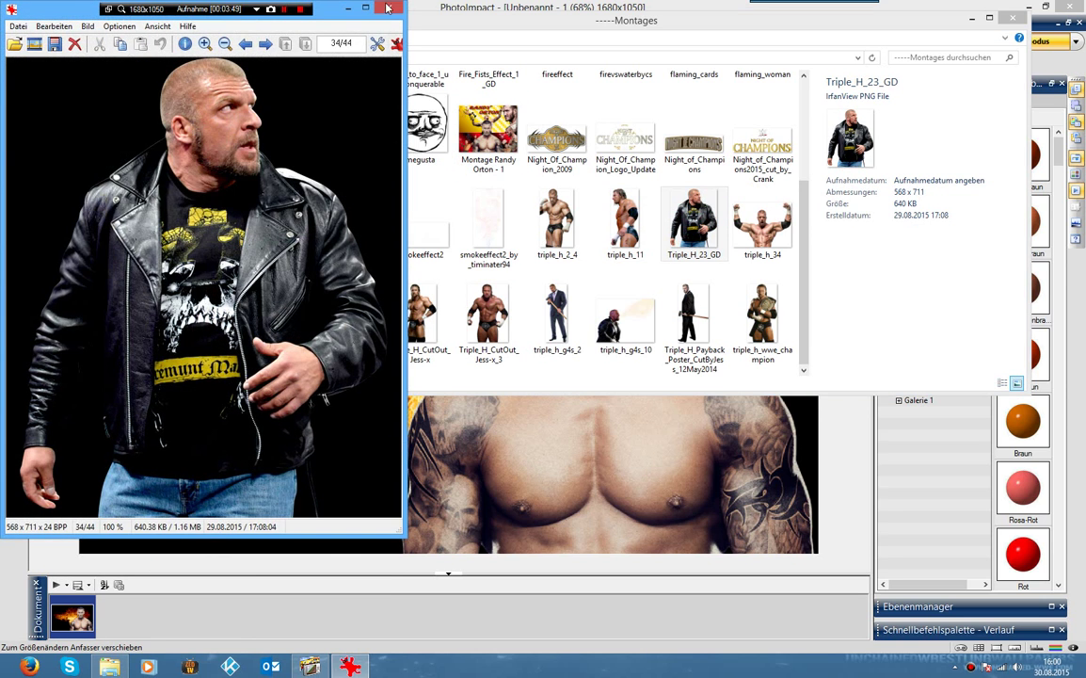
left_click(387, 8)
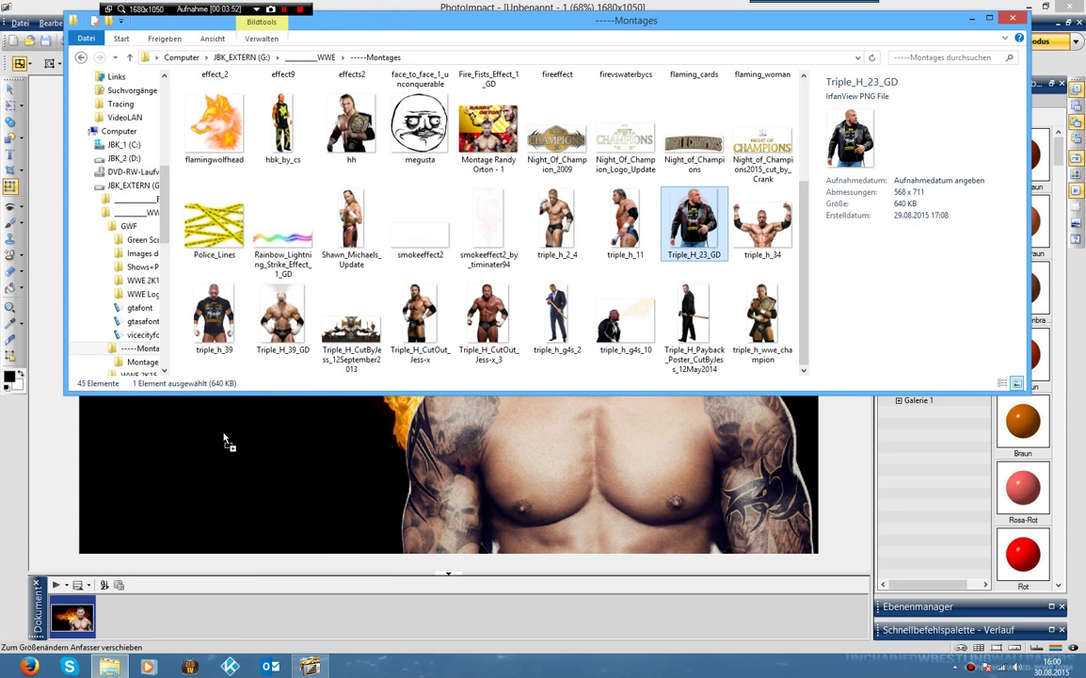
left_click_drag(224, 440, 224, 443)
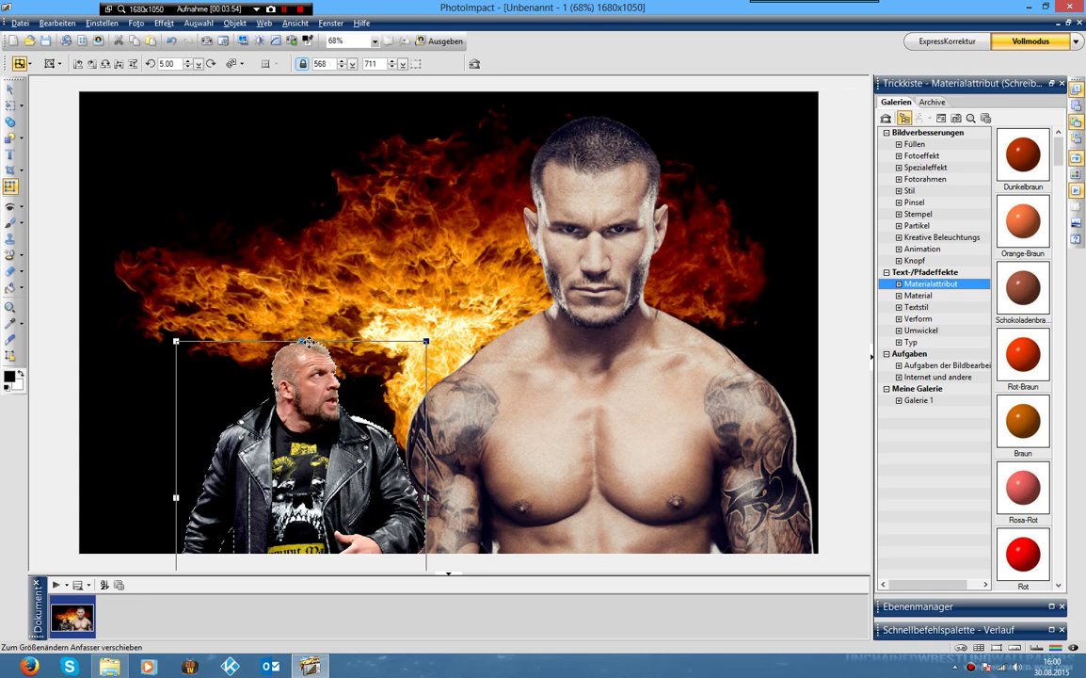
left_click_drag(300, 341, 272, 132)
left_click_drag(252, 334, 247, 353)
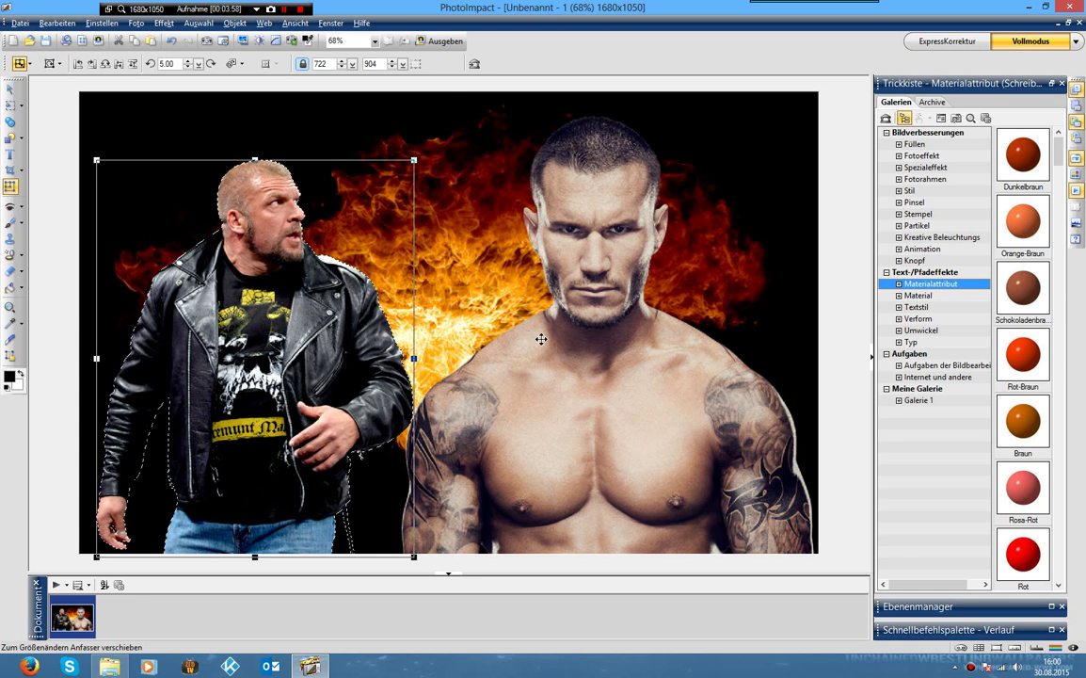
left_click(446, 268)
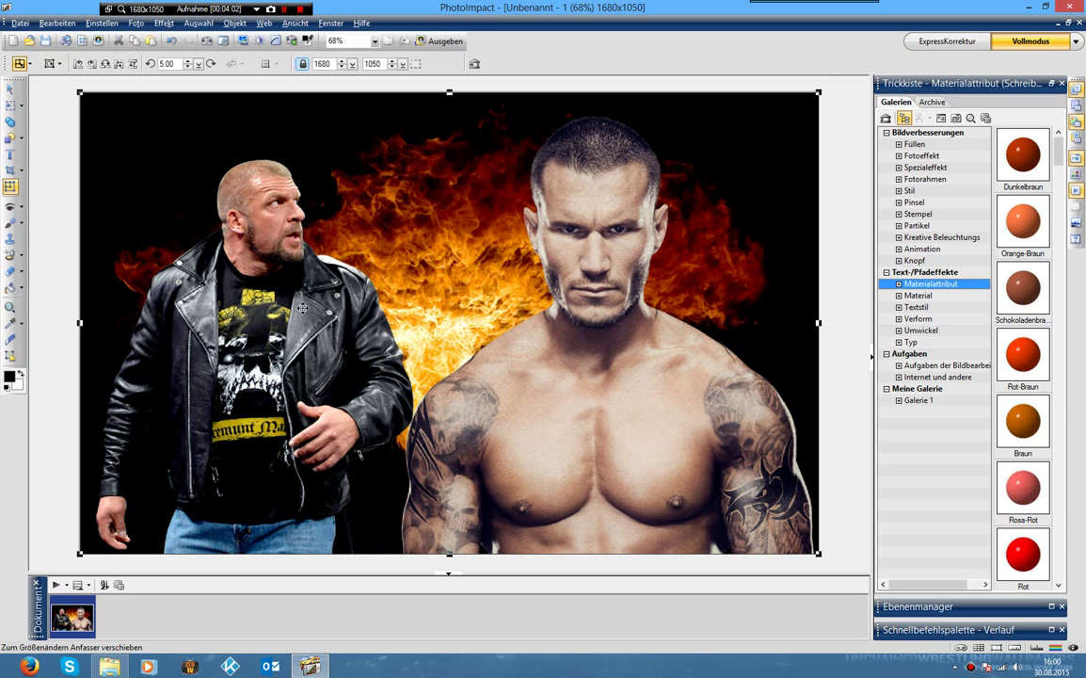
Delete the large Randy Orton cutout from the right half of the montage.
left_click(563, 308)
key("Delete")
Return to File Explorer and open the WWE Logos folder inside GWF to find a replacement cutout.
key("alt+Tab")
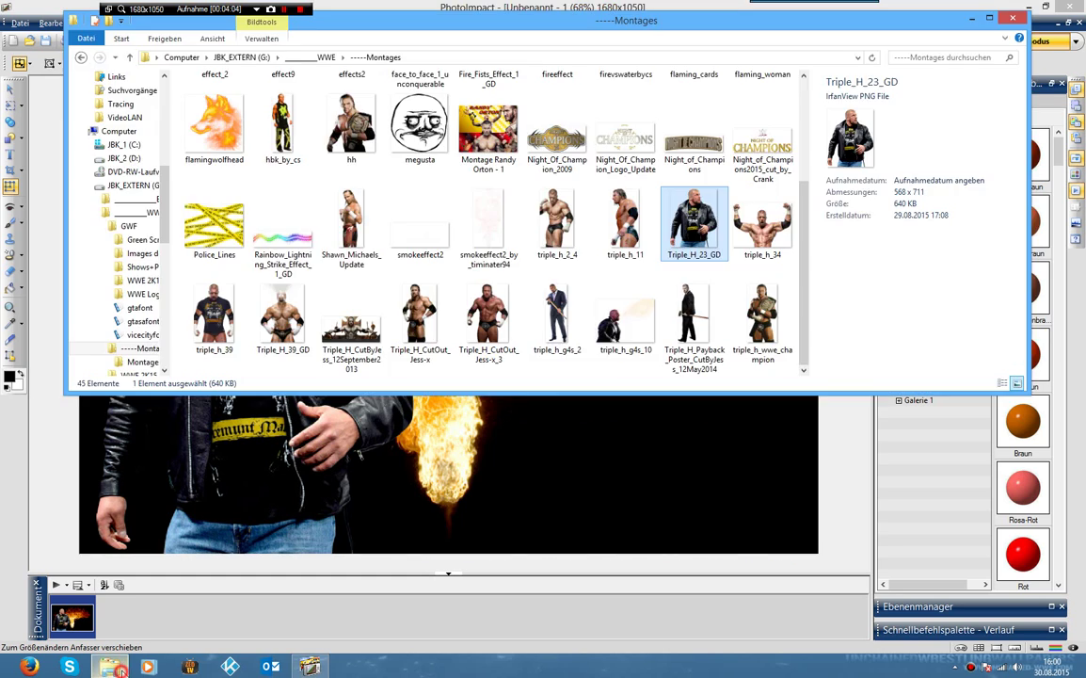
left_click(477, 242)
scroll(356, 78, "up", 2)
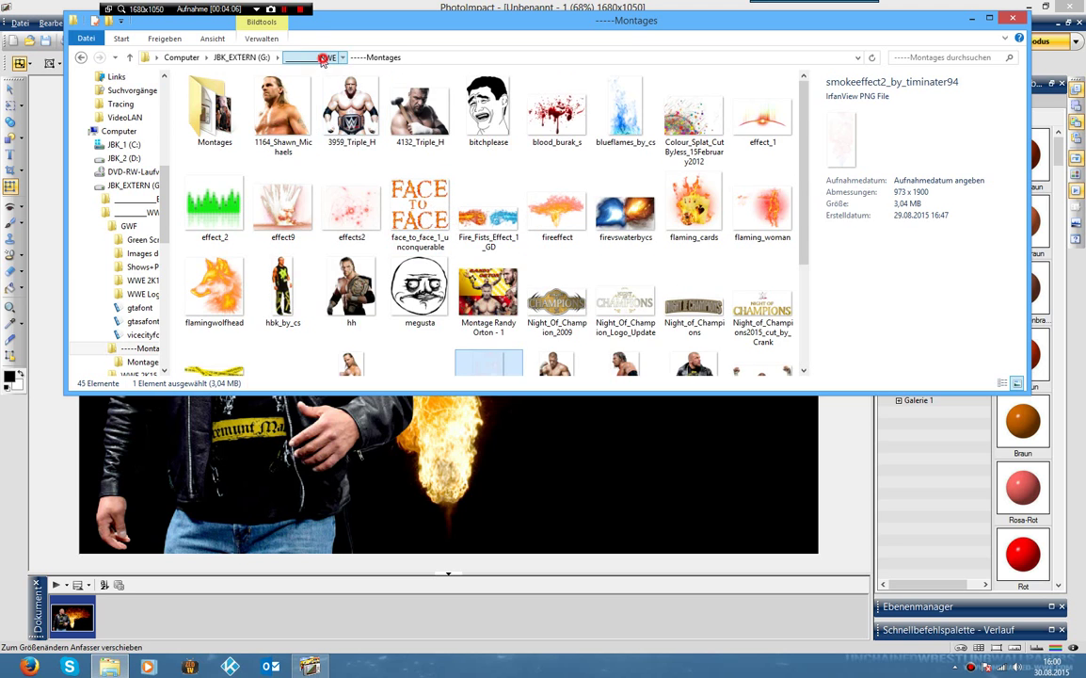
left_click(322, 59)
double_click(224, 113)
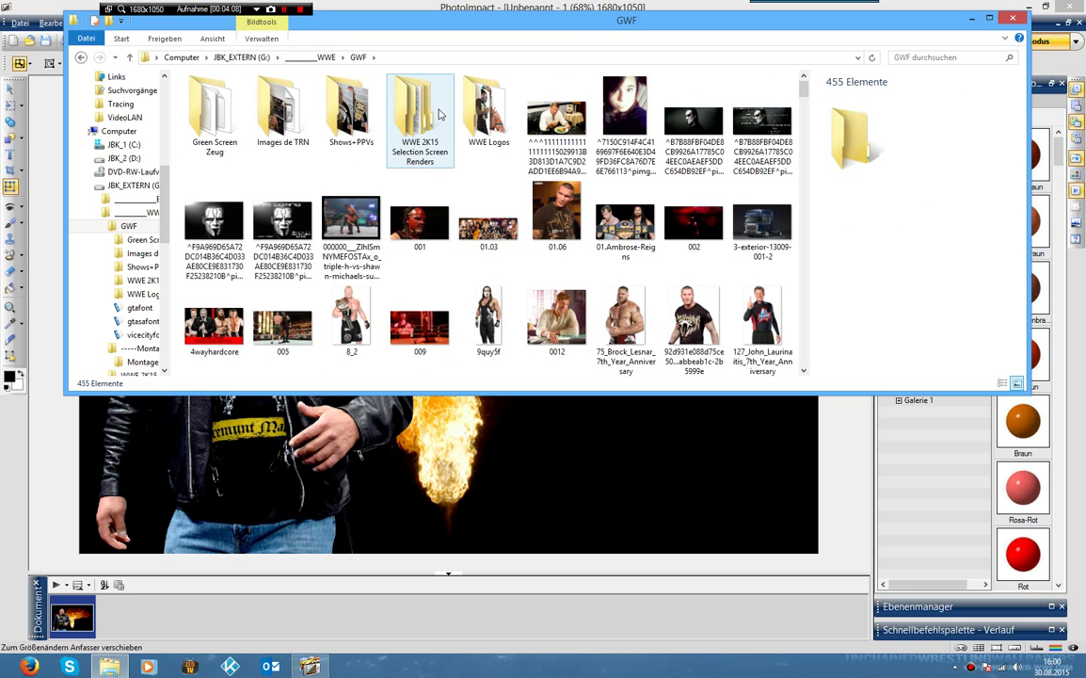
double_click(488, 111)
Look through the WWE Logos folder for a different Randy Orton cutout and preview 8_Randy_Orton.
scroll(502, 209, "down", 5)
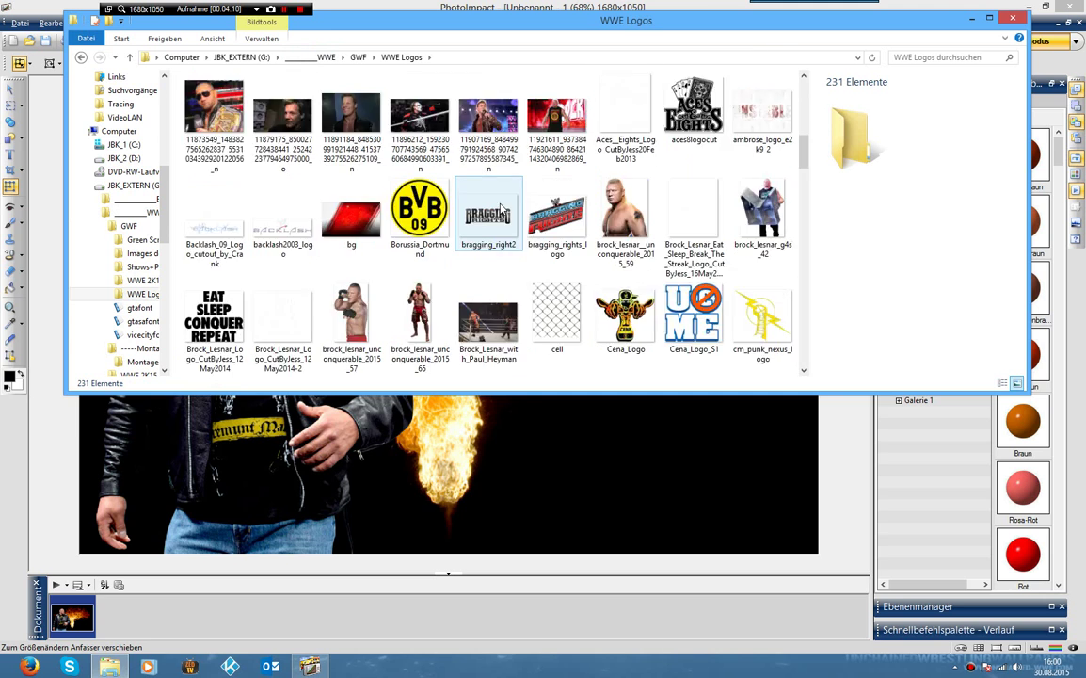
scroll(501, 209, "up", 8)
double_click(625, 111)
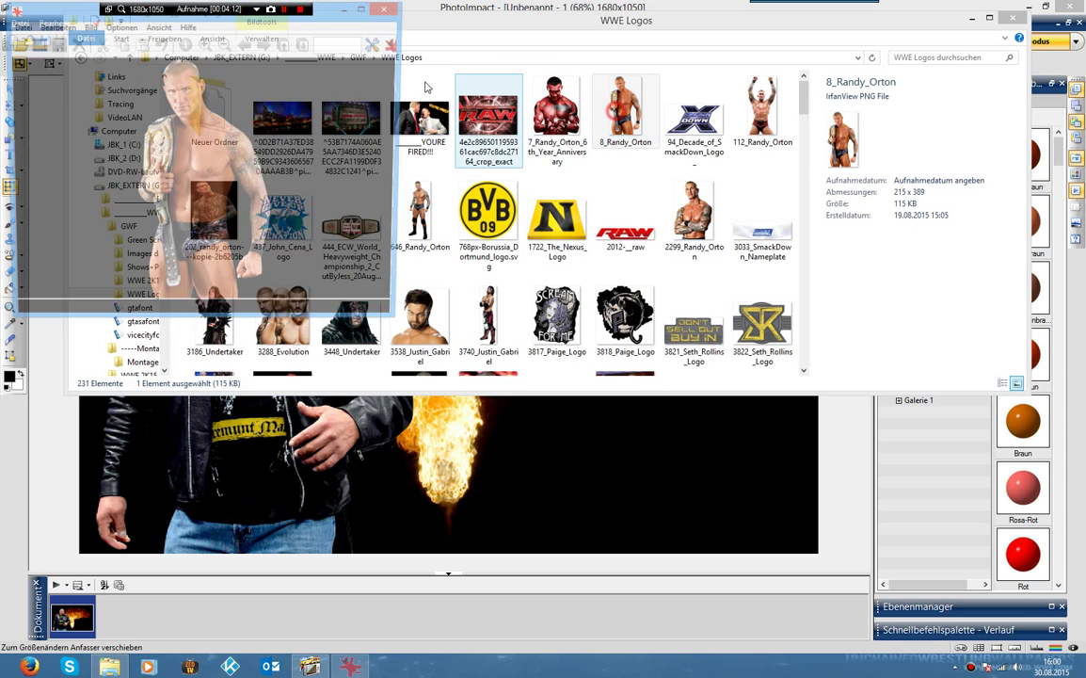
left_click(391, 9)
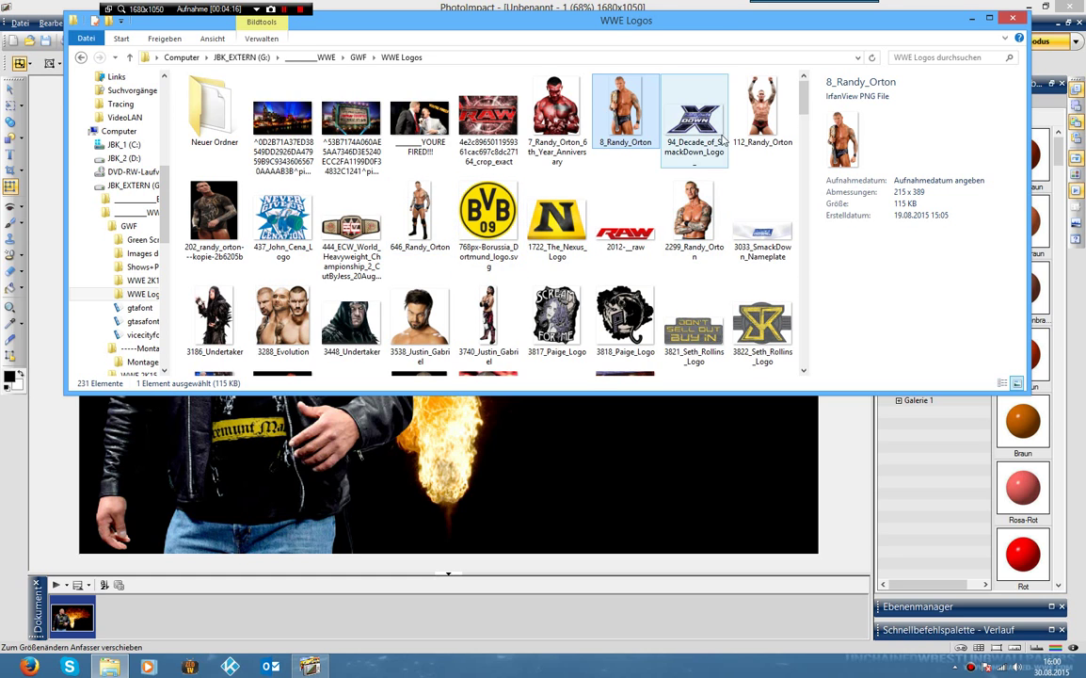
left_click(730, 167)
scroll(725, 169, "down", 3)
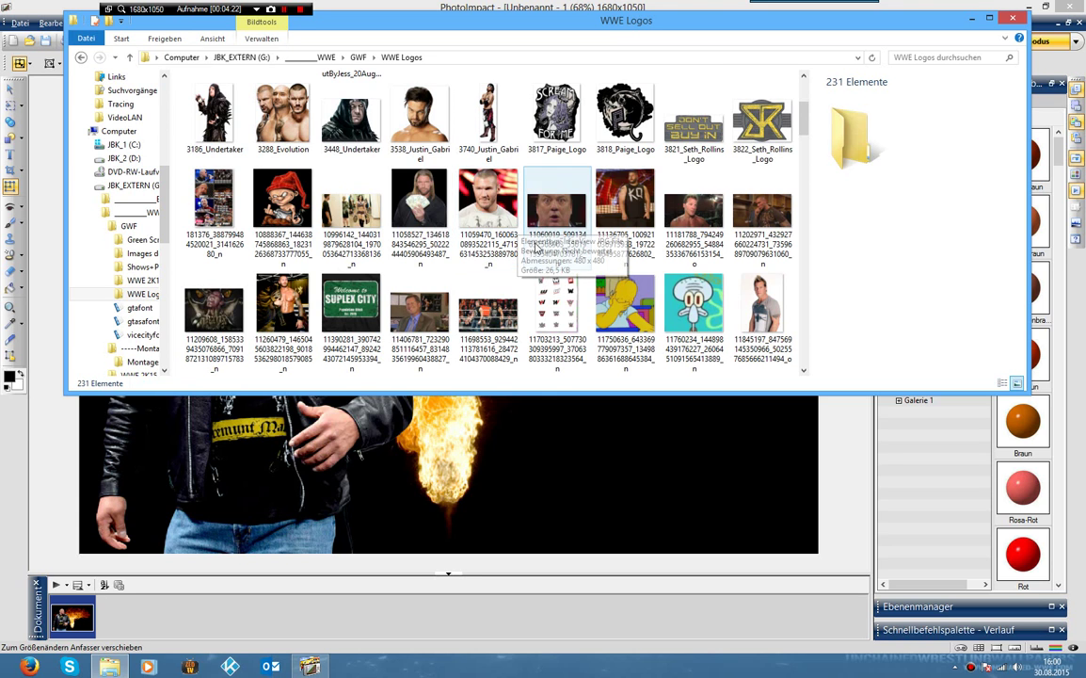
scroll(490, 217, "down", 15)
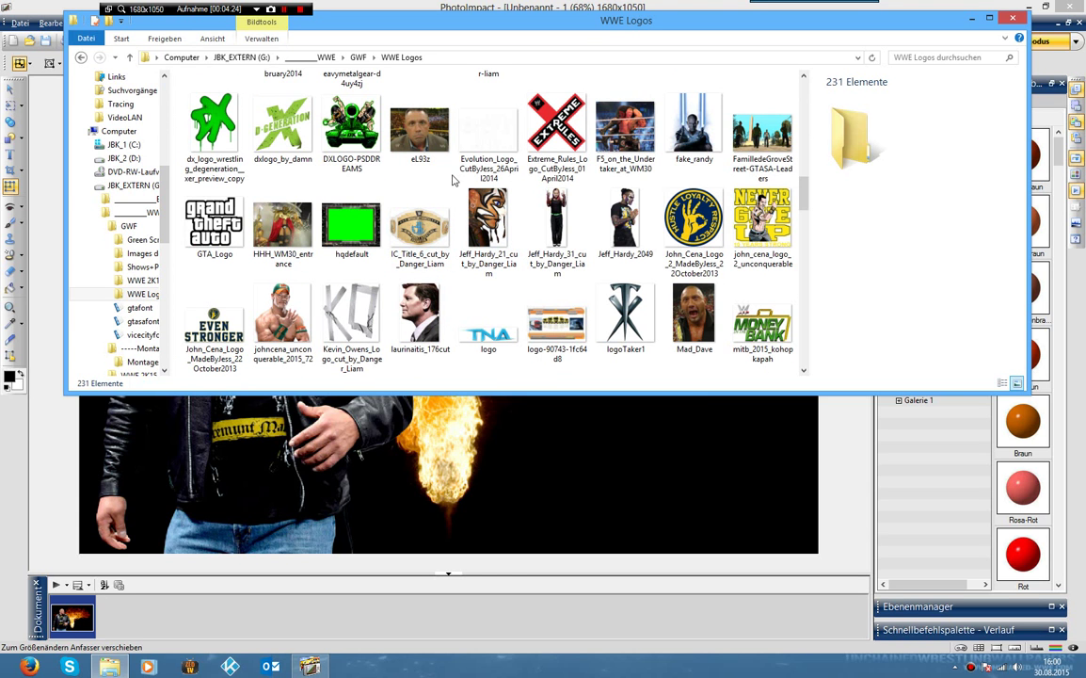
scroll(452, 181, "down", 10)
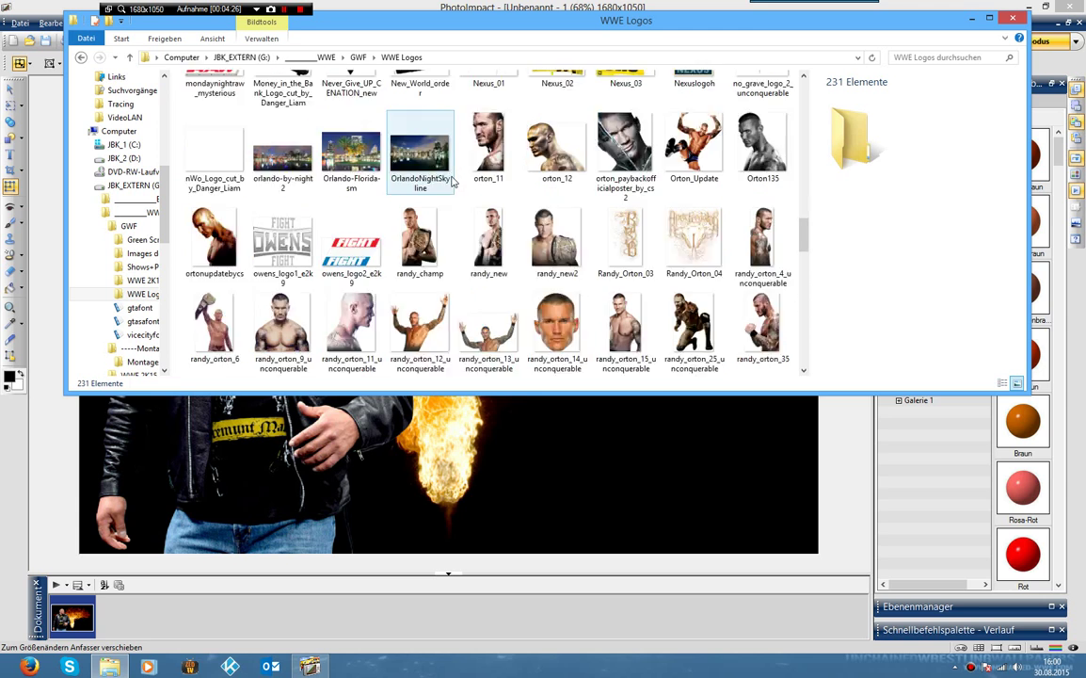
scroll(459, 189, "down", 5)
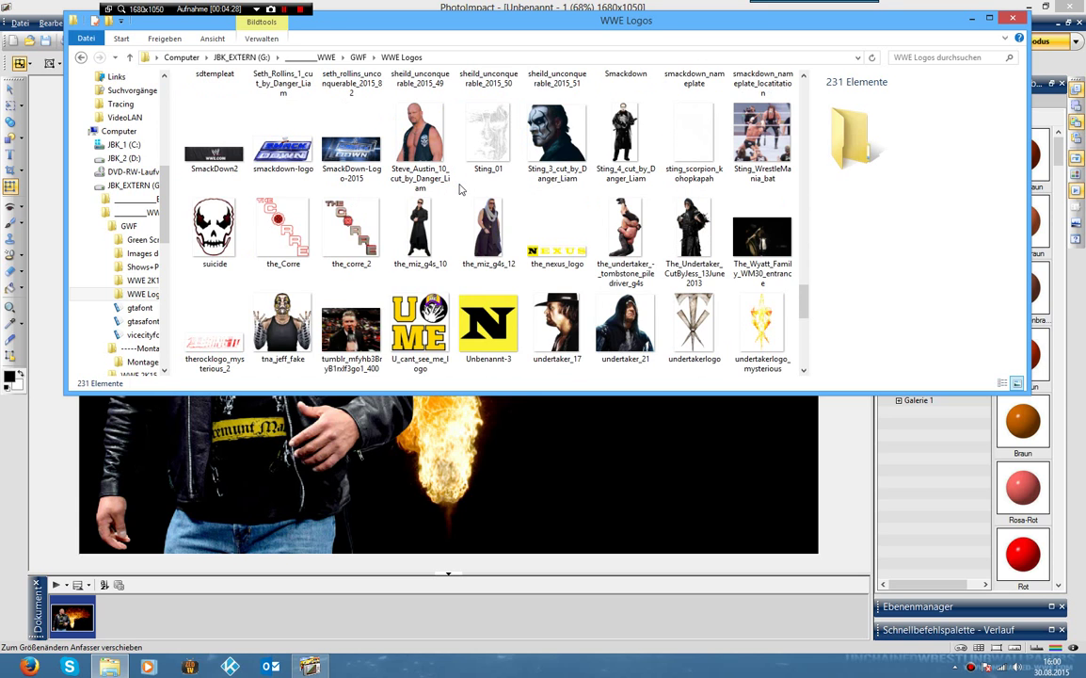
Preview the cutouts Randy_Orton36_2 and Randy_Orton_CutOut_Jess-x_2 to compare them as replacements.
scroll(659, 188, "up", 4)
left_click(715, 187)
double_click(715, 186)
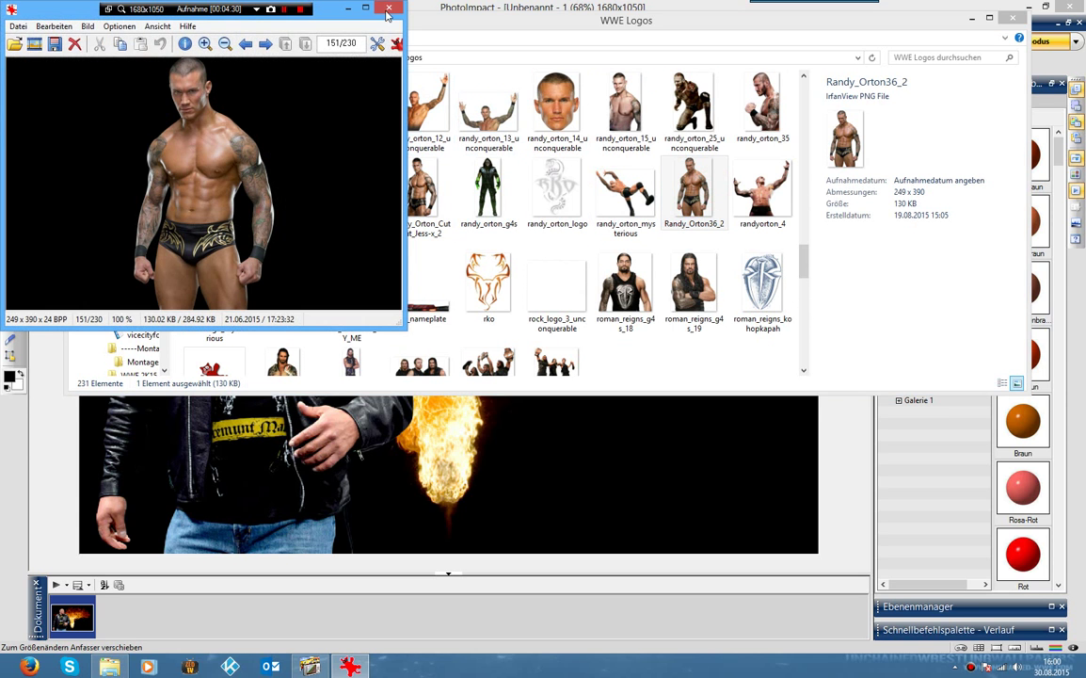
left_click(388, 10)
double_click(421, 193)
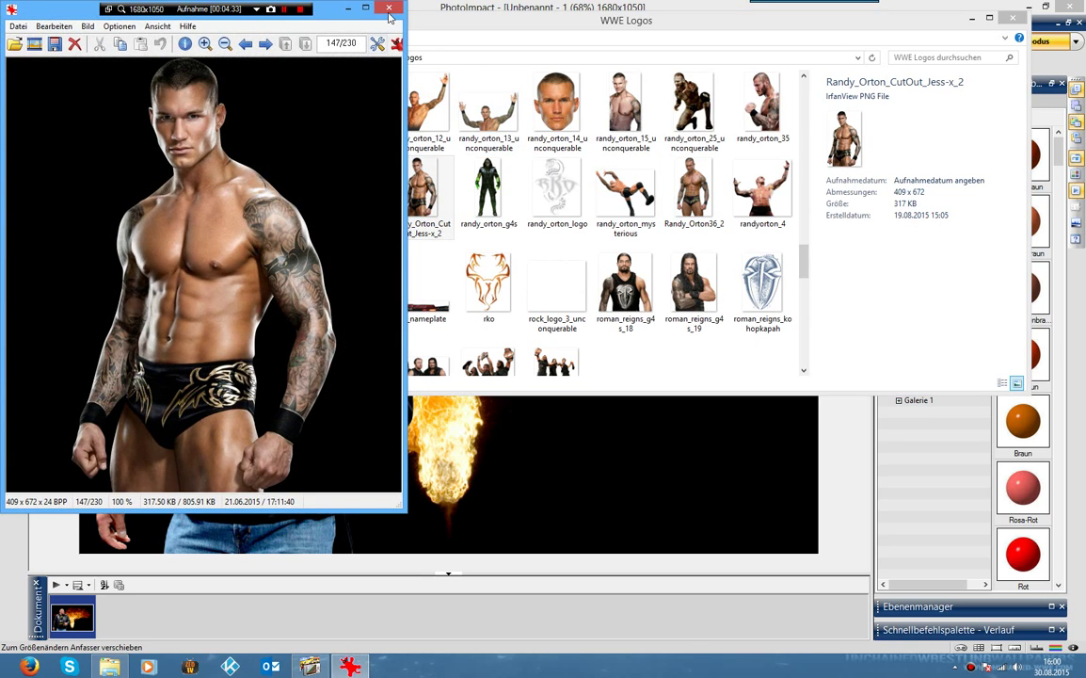
Insert Randy_Orton_CutOut_Jess-x_2 on the right half of the canvas and enlarge it to nearly the height of the Triple H cutout.
key("Escape")
left_click_drag(417, 182, 585, 414)
mouse_move(592, 342)
left_mouse_down()
mouse_move(593, 111)
mouse_move(611, 360)
mouse_move(603, 355)
left_mouse_up()
left_click(397, 209)
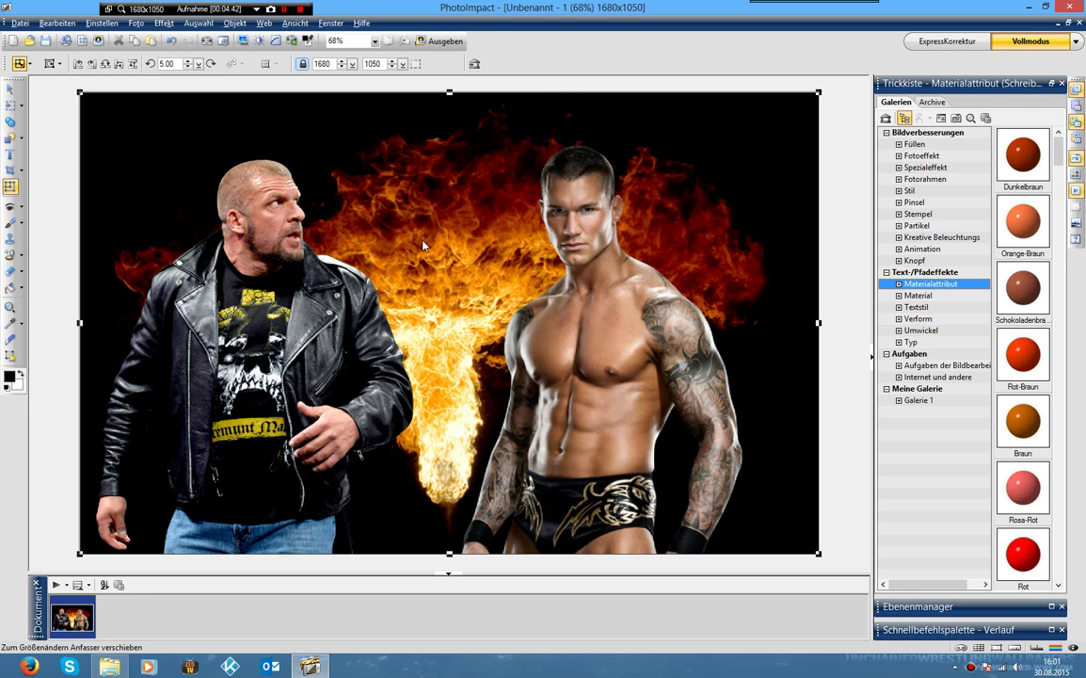
Search the WWE Logos folder for a logo to add to the montage and preview mondaynightraw_mysterious.
left_click(109, 666)
scroll(282, 207, "up", 8)
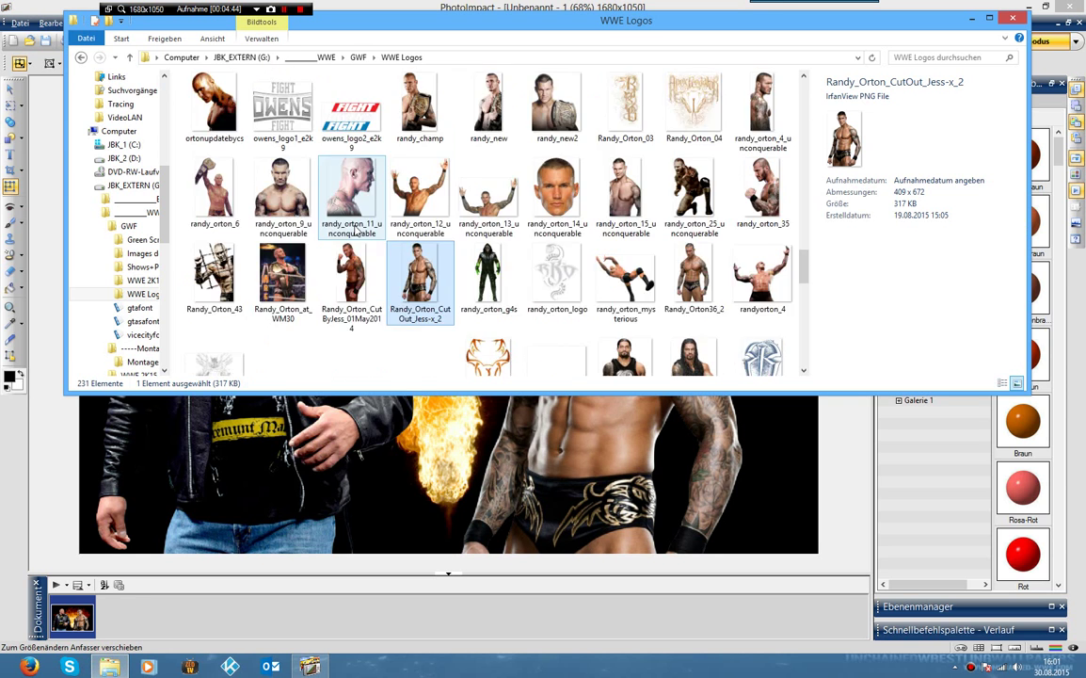
scroll(277, 159, "down", 5)
scroll(278, 160, "up", 5)
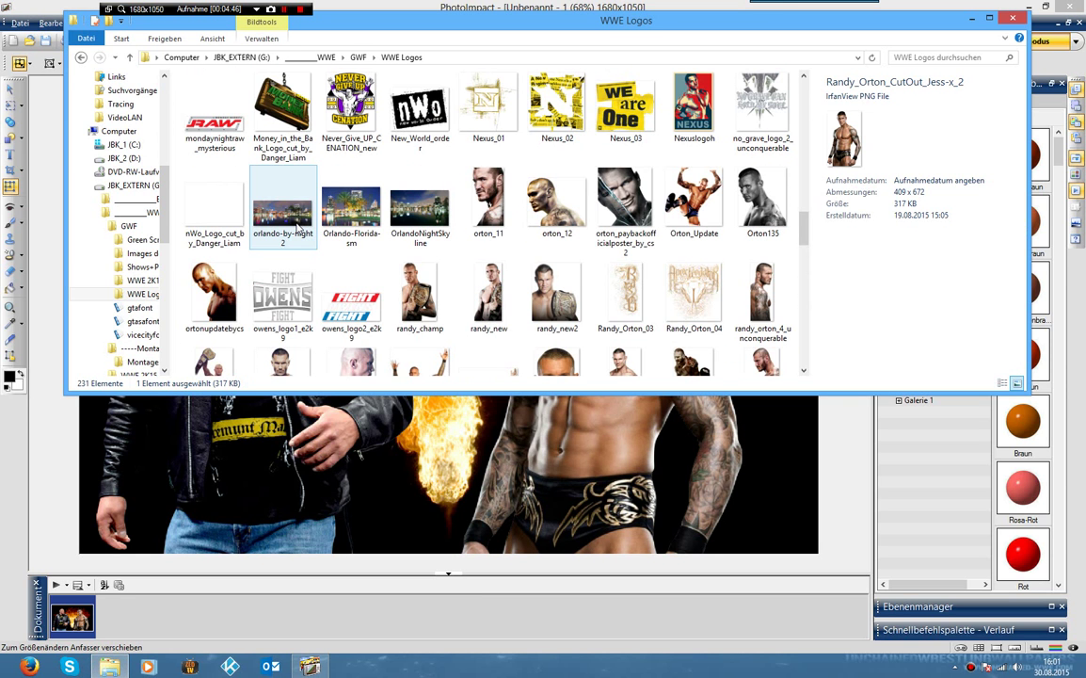
scroll(259, 209, "up", 5)
scroll(259, 208, "down", 2)
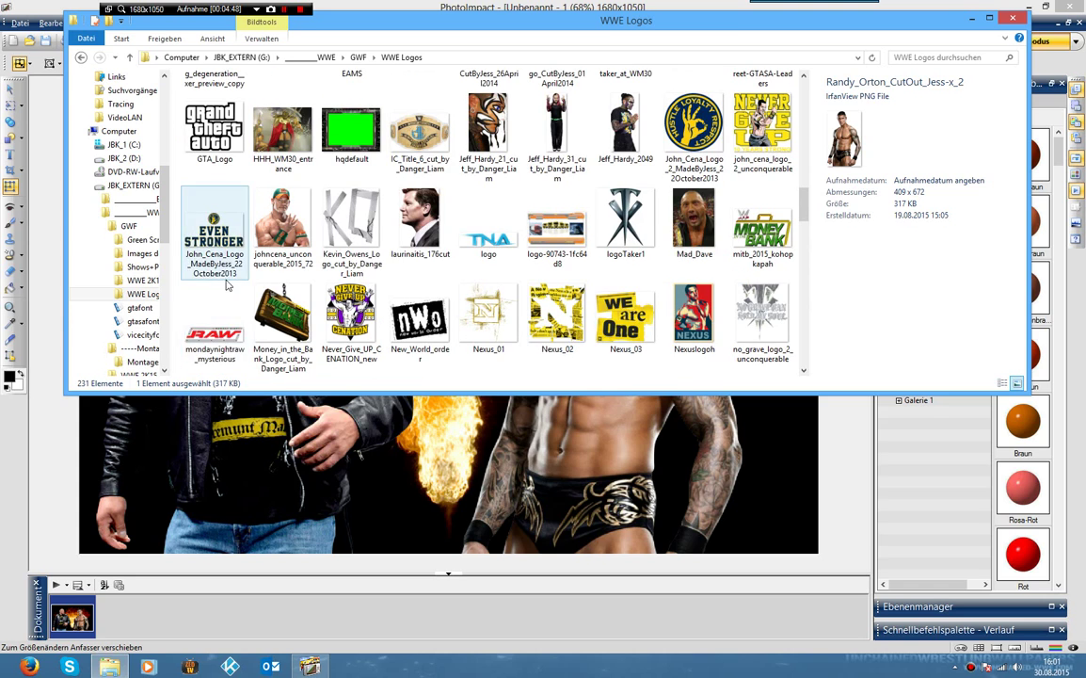
left_click(214, 315)
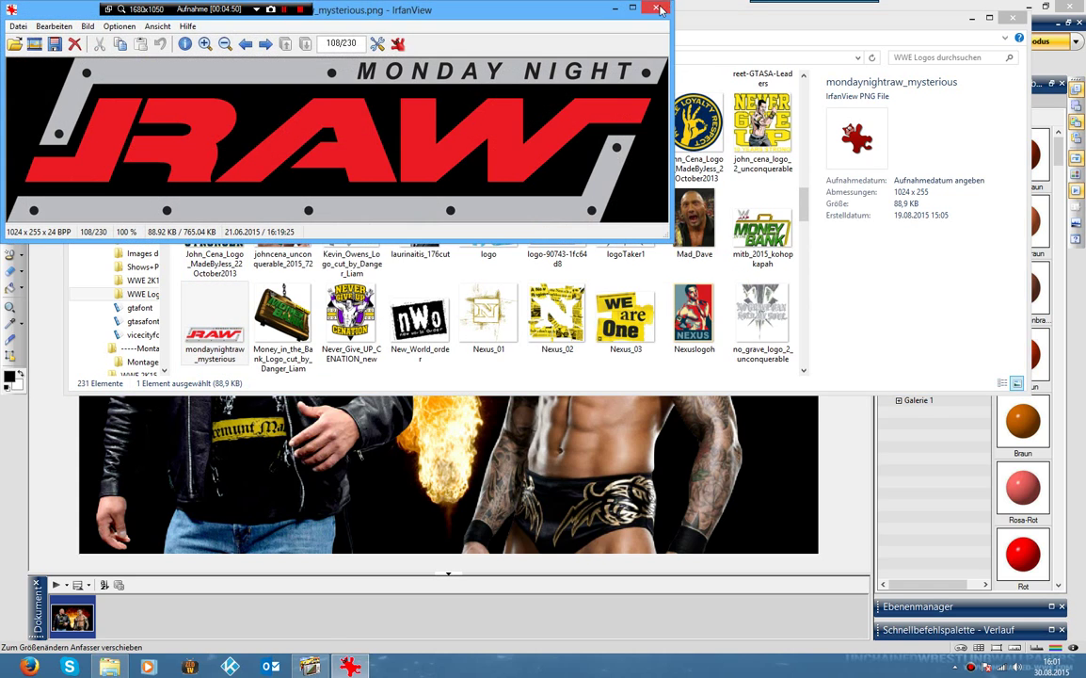
left_click(661, 9)
Search the WWE Logos folder for a championship belt cutout to add to the montage.
left_click(489, 216)
scroll(489, 220, "up", 5)
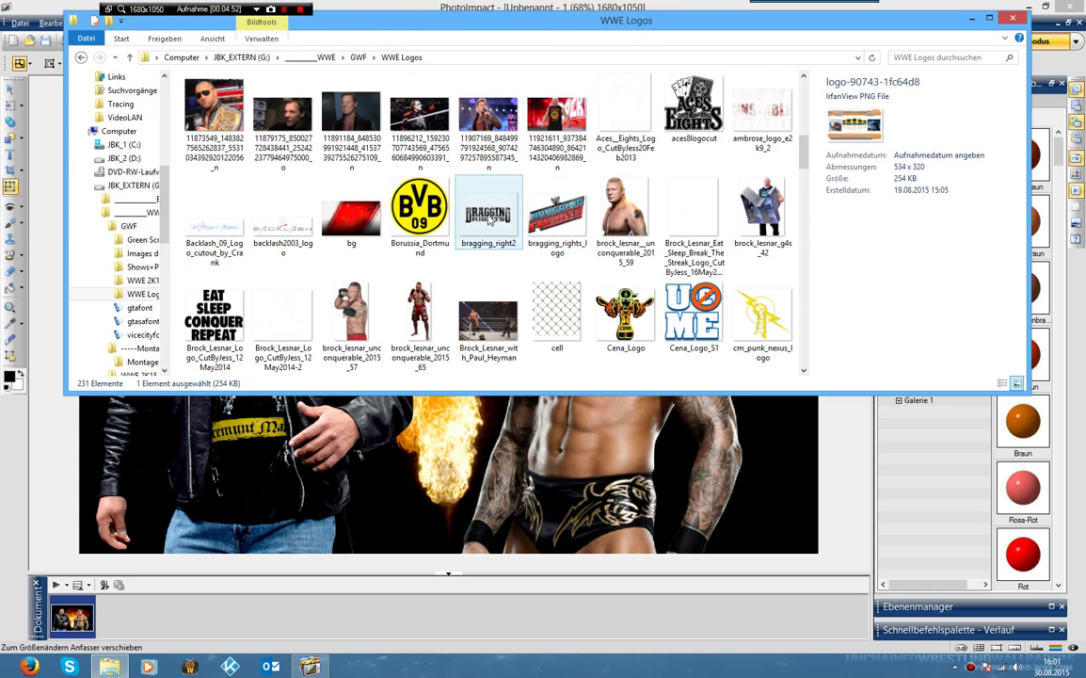
scroll(489, 218, "up", 5)
scroll(458, 231, "down", 20)
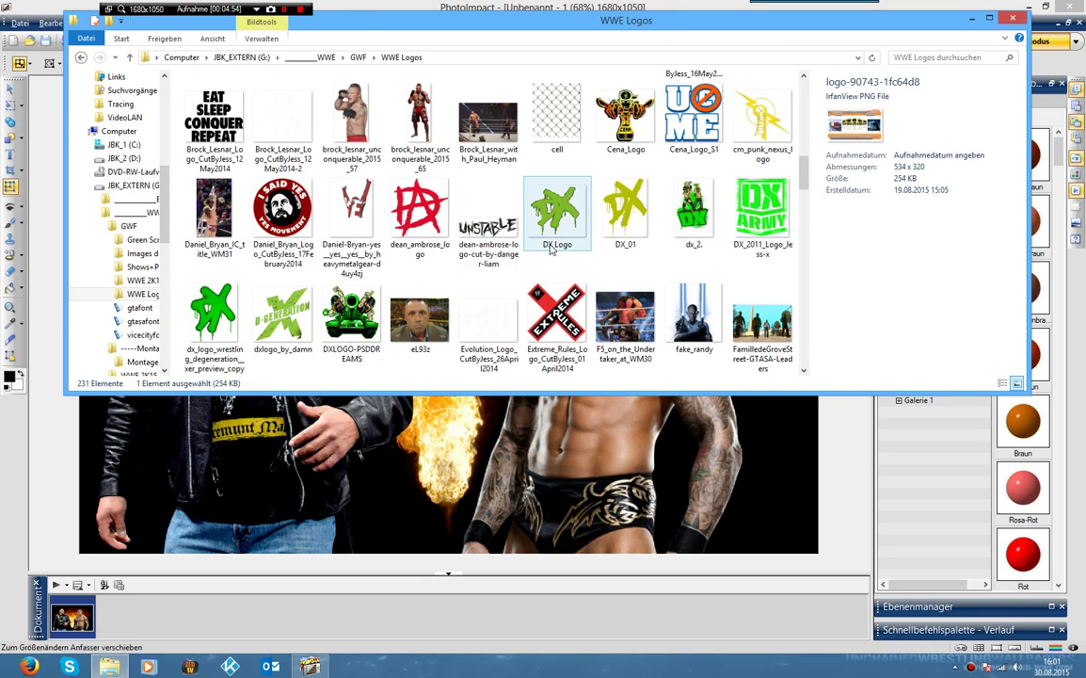
scroll(476, 213, "down", 1)
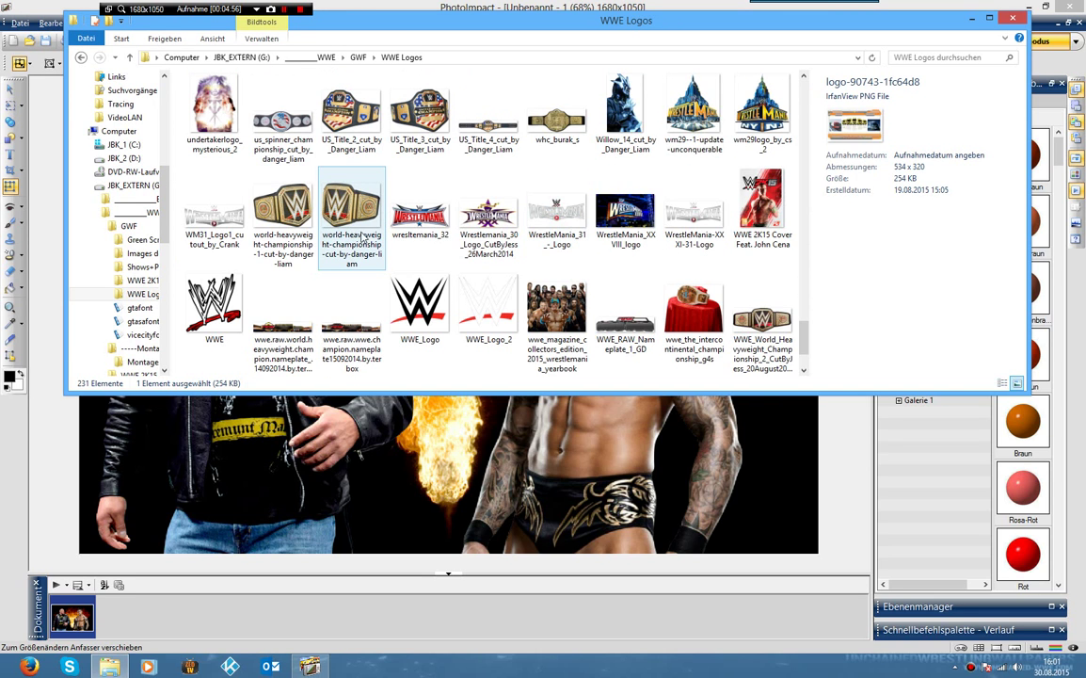
Try the world-heavyweight-championship-1-cut-by-danger-liam belt, turned upright and reduced to about 338 x 458 pixels, on both wrestlers and delete it.
left_click_drag(282, 212, 443, 227)
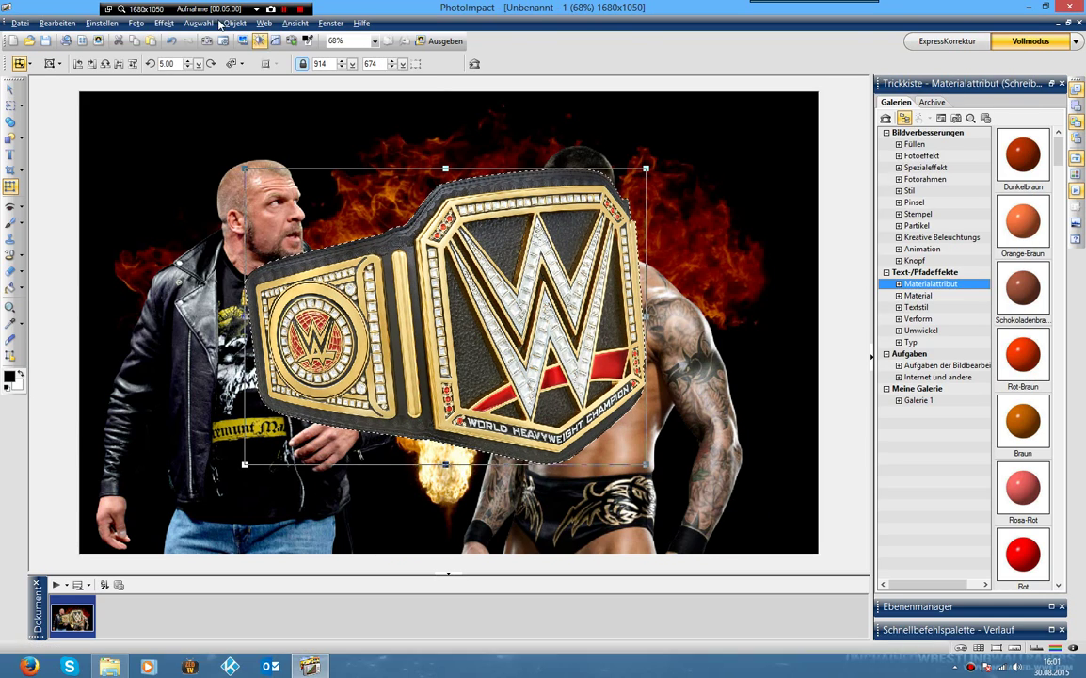
left_click(86, 64)
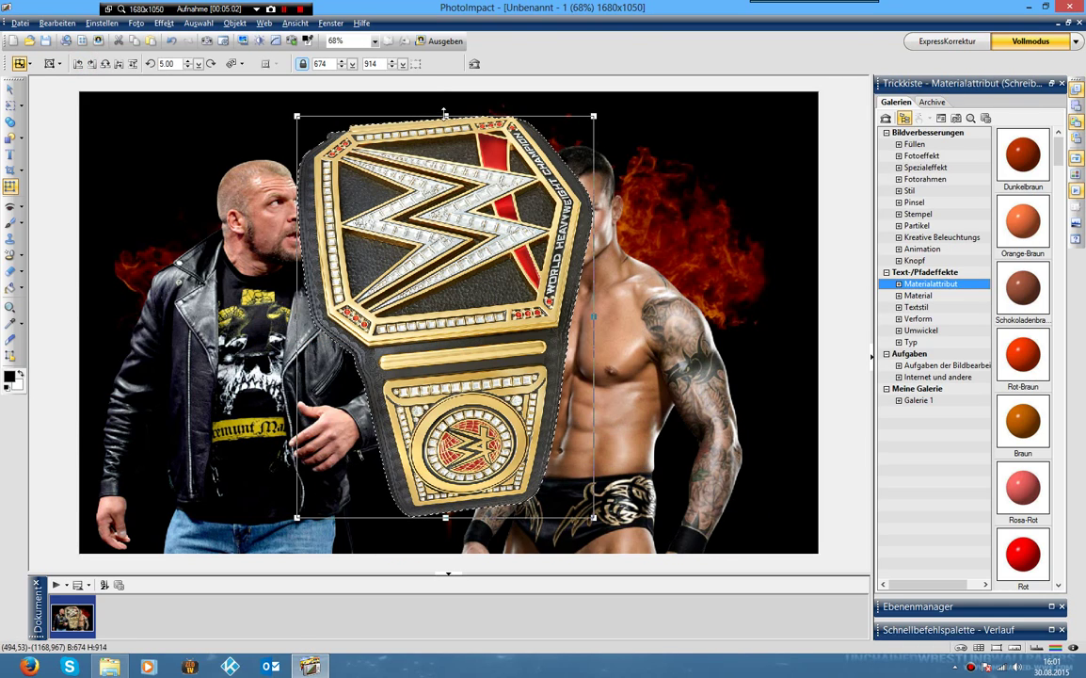
left_click_drag(298, 116, 428, 291)
left_click_drag(517, 346, 196, 313)
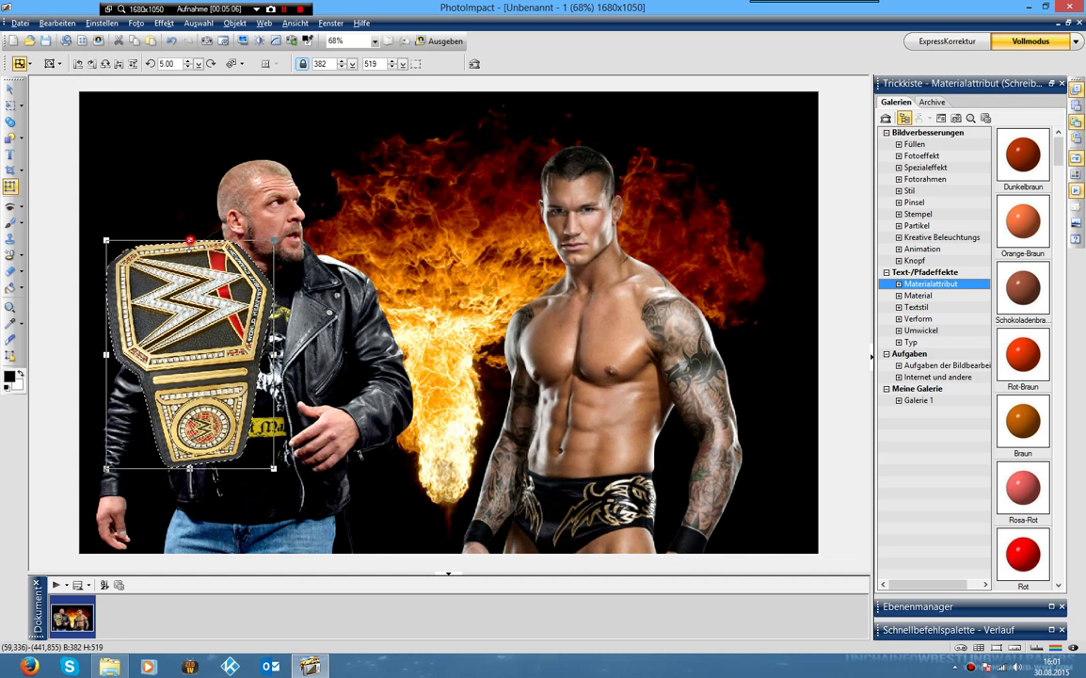
left_click_drag(273, 468, 243, 429)
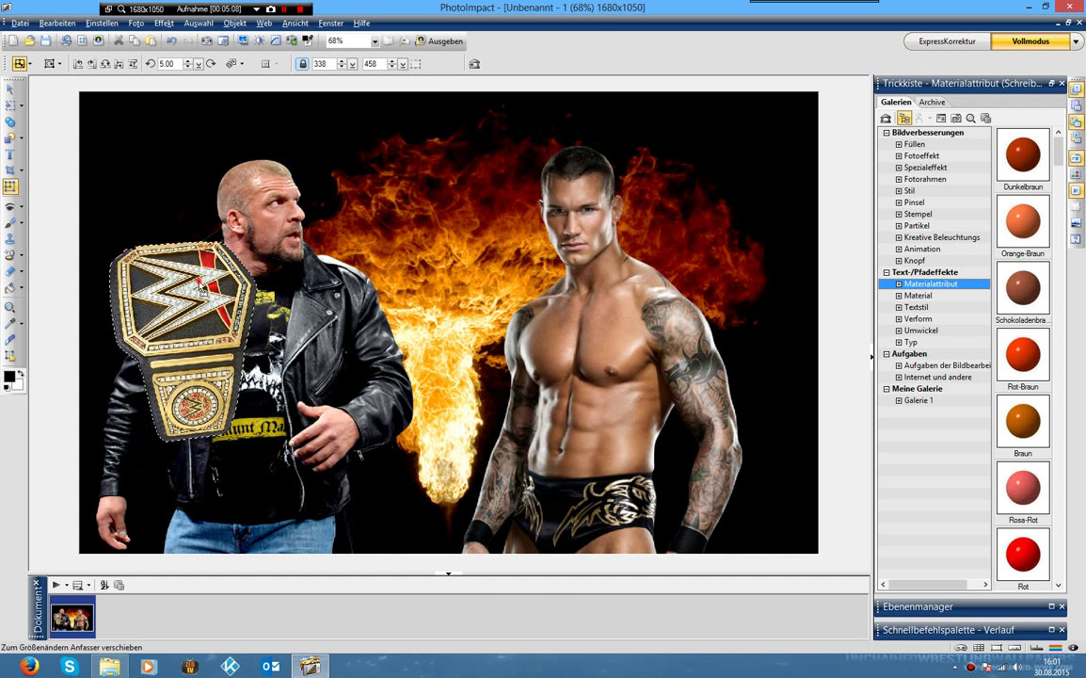
left_click_drag(202, 287, 584, 301)
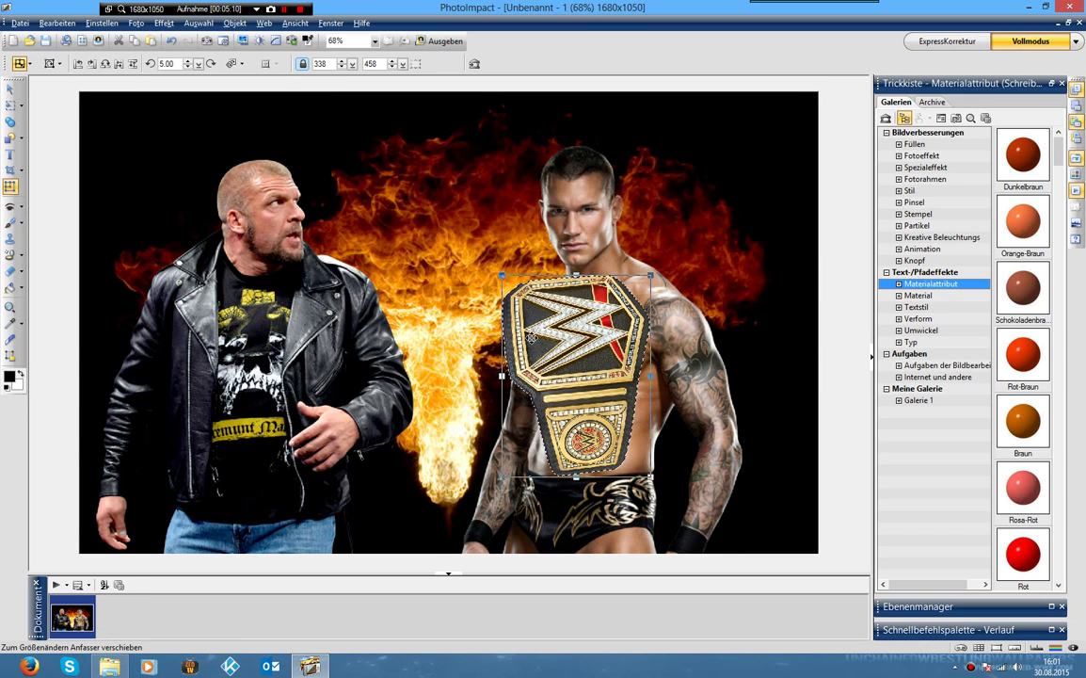
key("Delete")
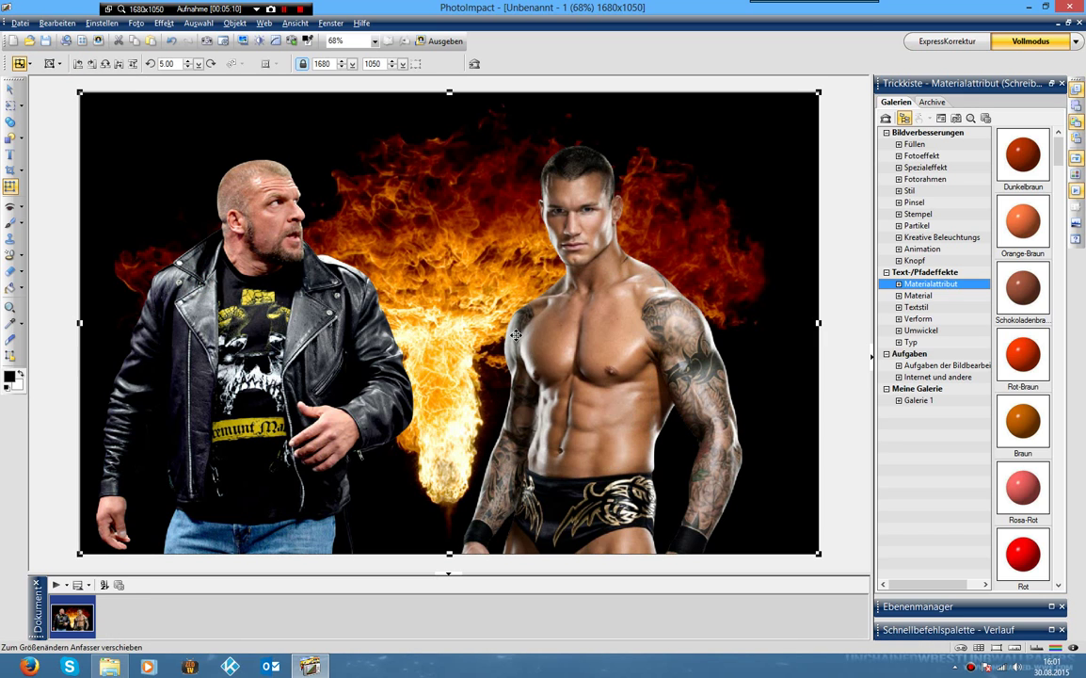
Insert the belt cutout world-heavyweight-championship-cut-by-danger-liam and rotate it 90 degrees clockwise.
left_click(109, 666)
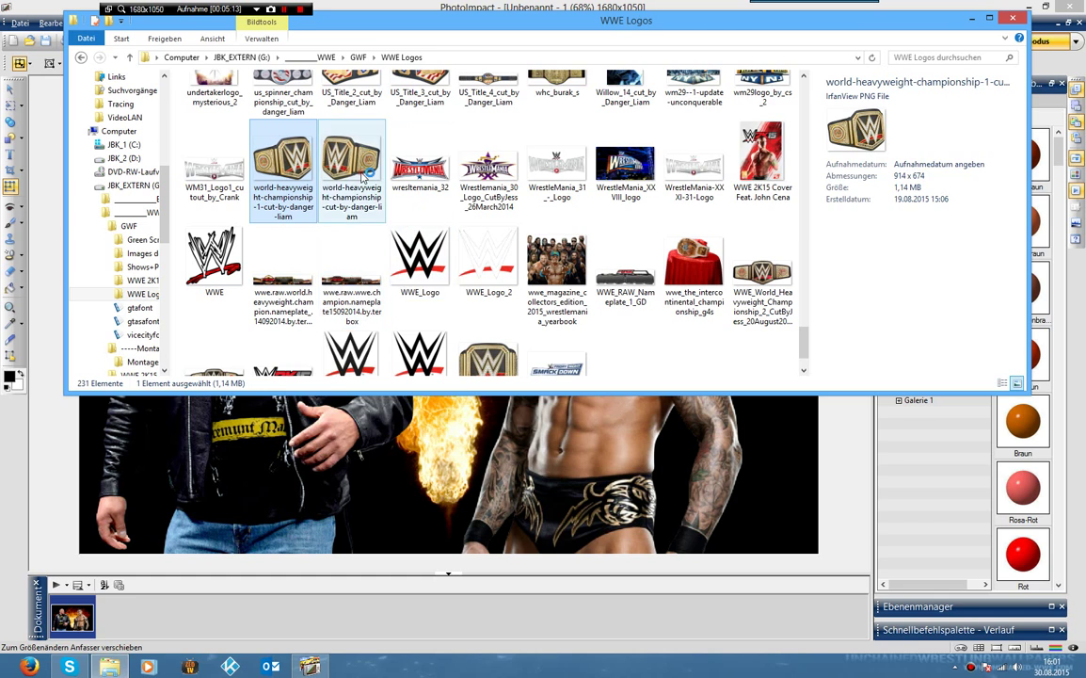
left_click_drag(365, 176, 332, 192)
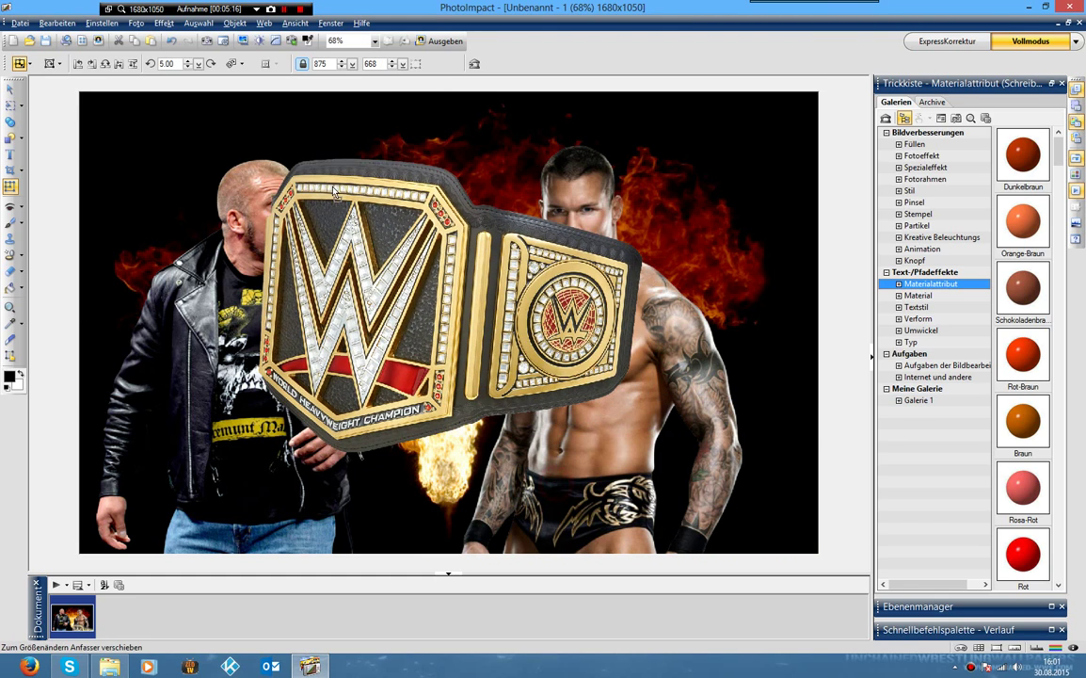
left_click(92, 64)
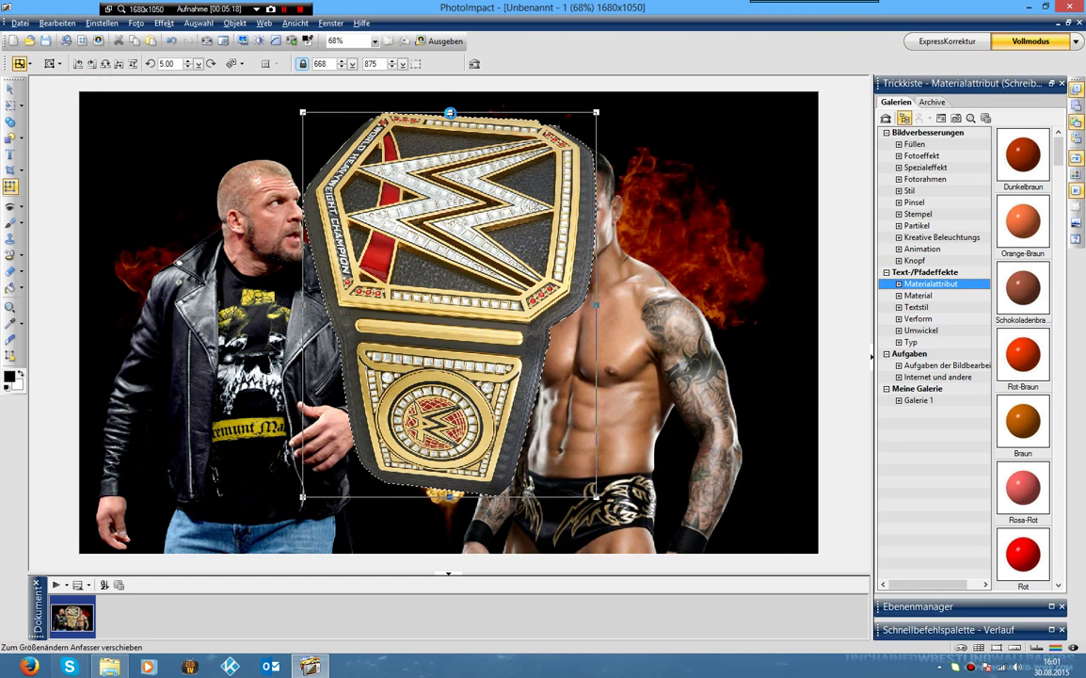
Shrink the upright belt proportionally and lay it over Randy Orton's belt-side shoulder, beside his neck on the outer side of the canvas.
left_click_drag(302, 112, 364, 190)
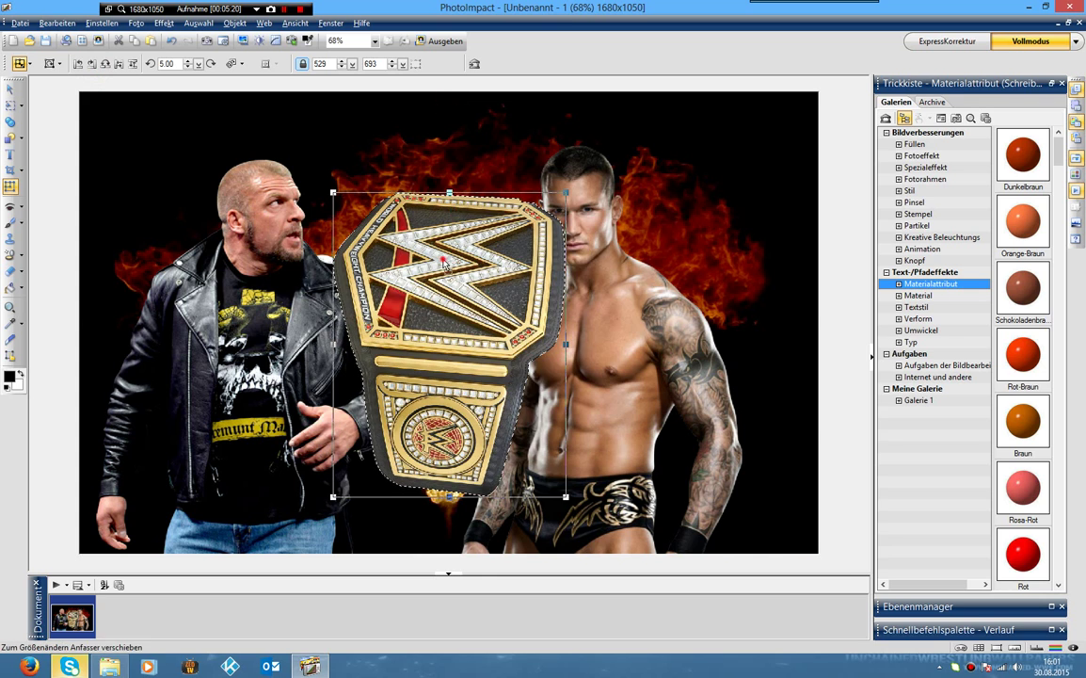
left_click_drag(400, 237, 476, 285)
left_click_drag(558, 252, 661, 294)
left_click_drag(655, 362, 651, 322)
left_click(681, 212)
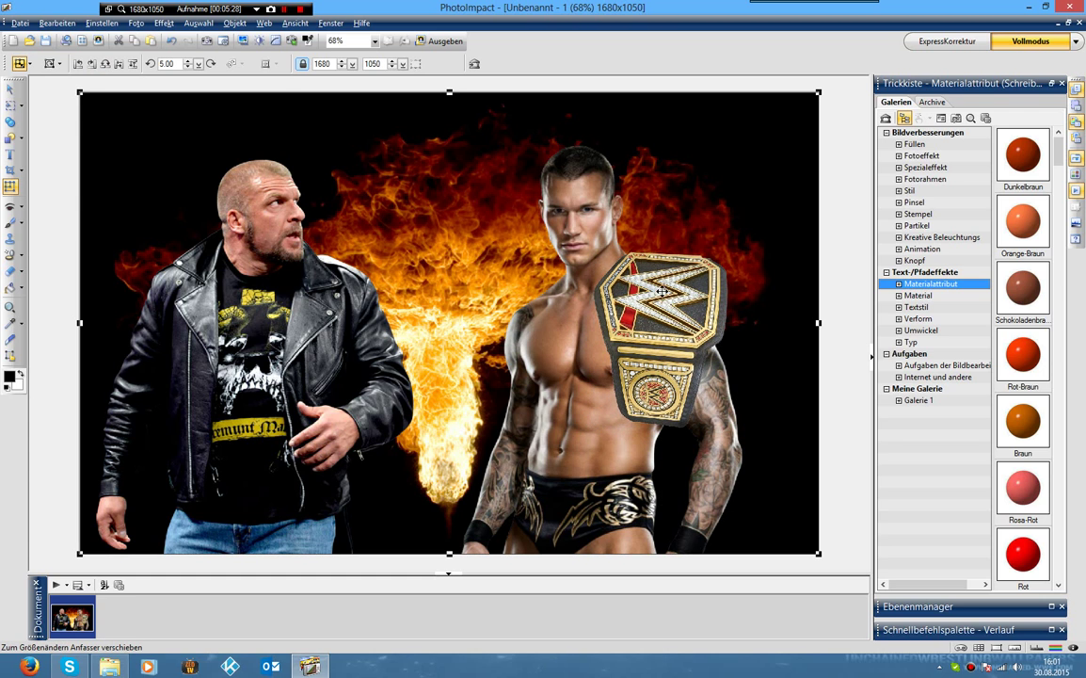
left_click_drag(610, 322, 612, 328)
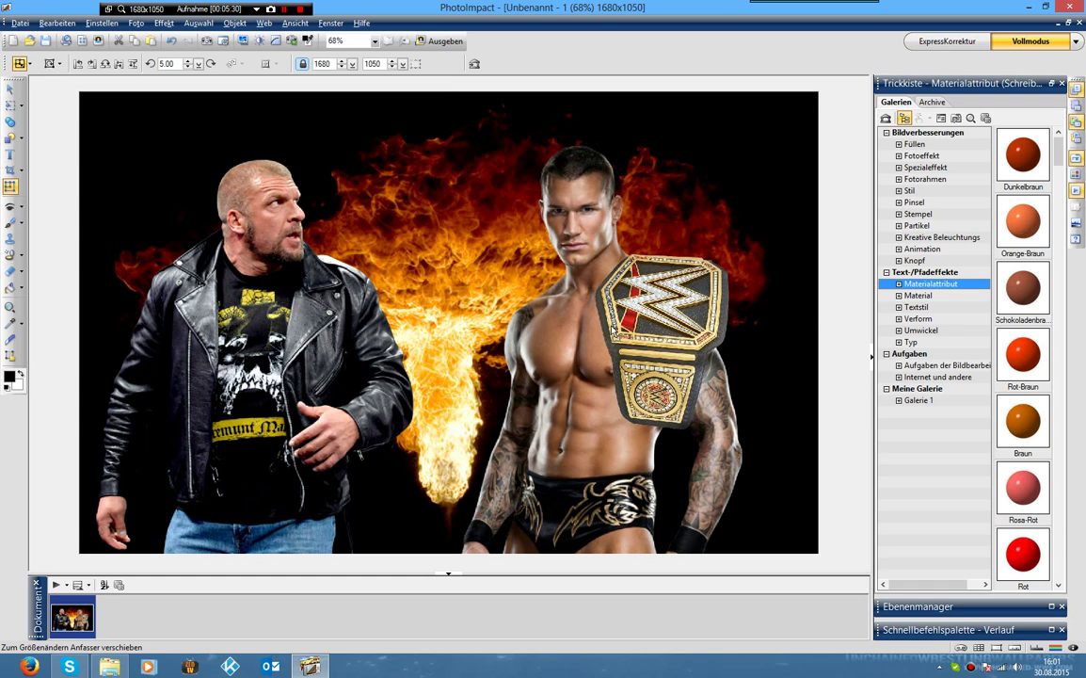
left_click(692, 219)
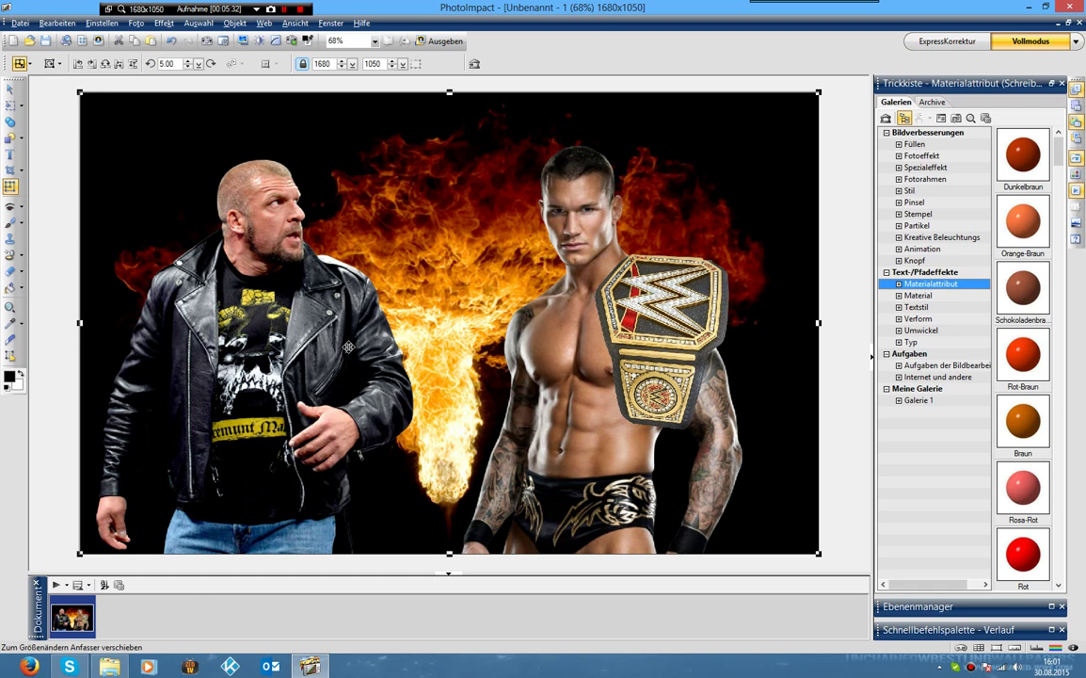
Insert the effects2 image from the -----Montages folder and place it over the montage with its largest glow between the two wrestlers.
left_click(262, 269)
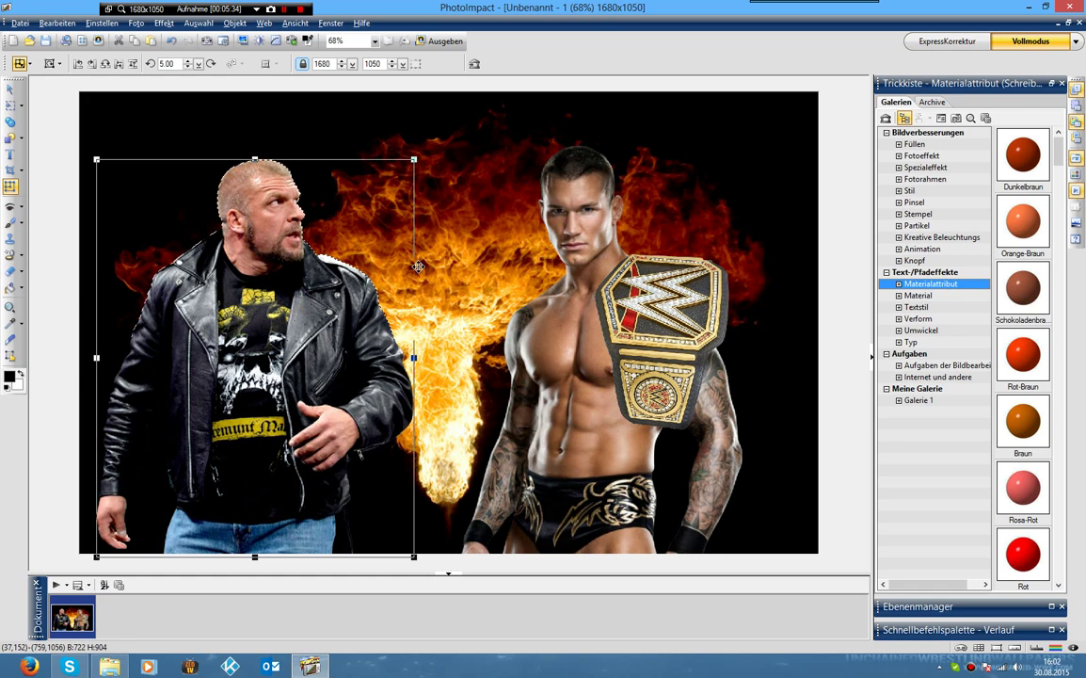
left_click(111, 666)
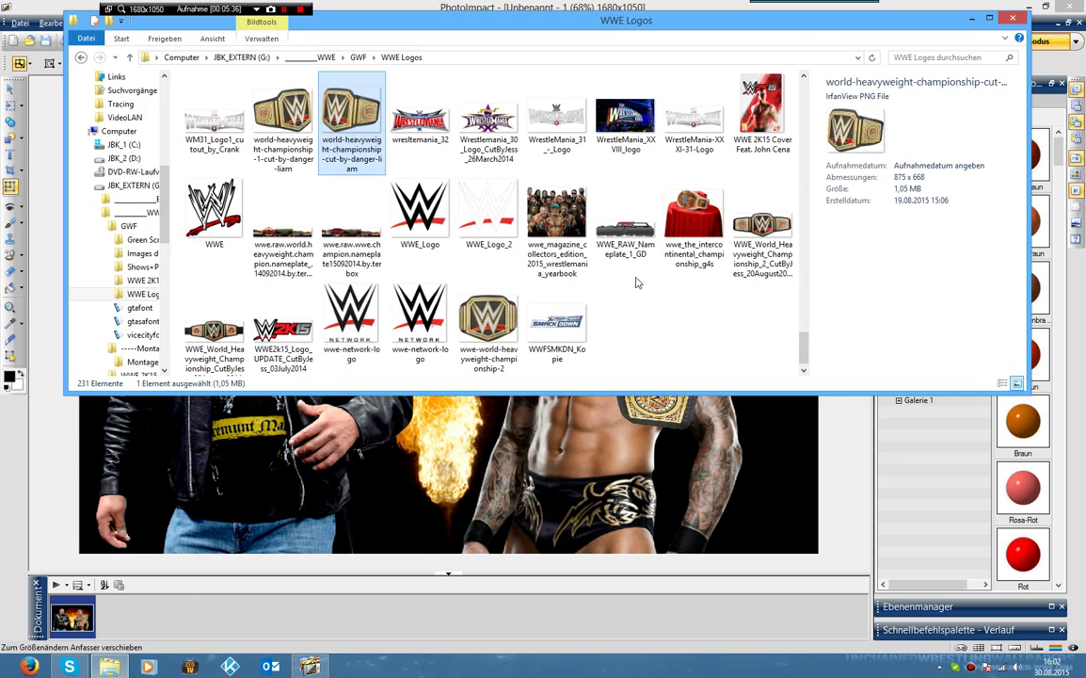
left_click(659, 327)
scroll(489, 283, "up", 5)
scroll(430, 183, "up", 5)
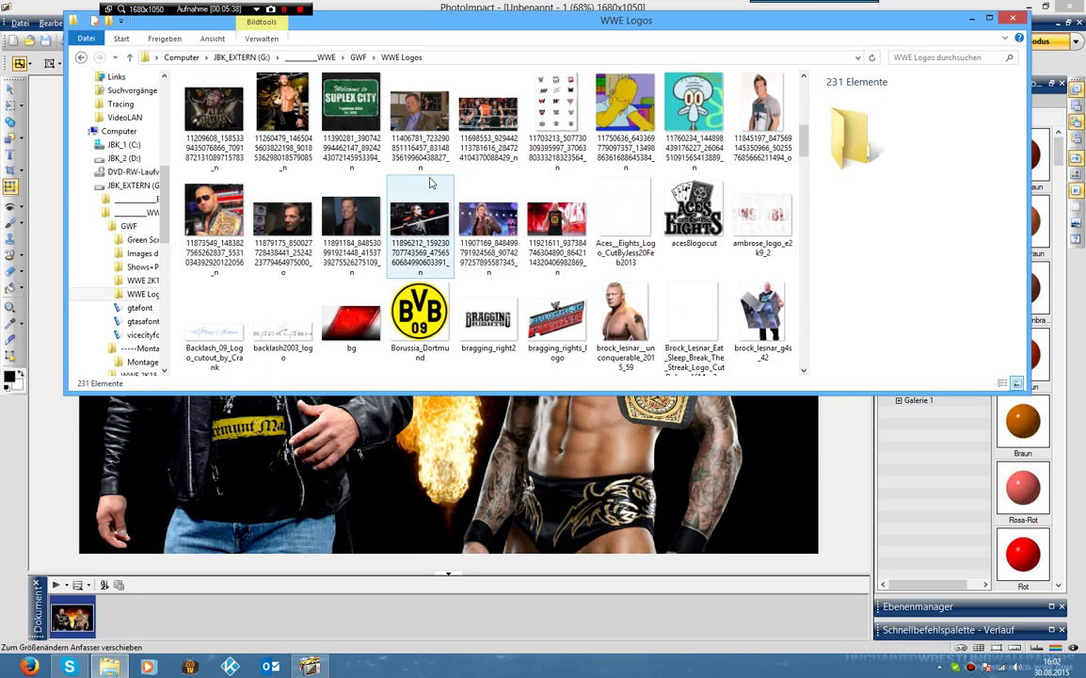
scroll(430, 183, "up", 2)
left_click(316, 57)
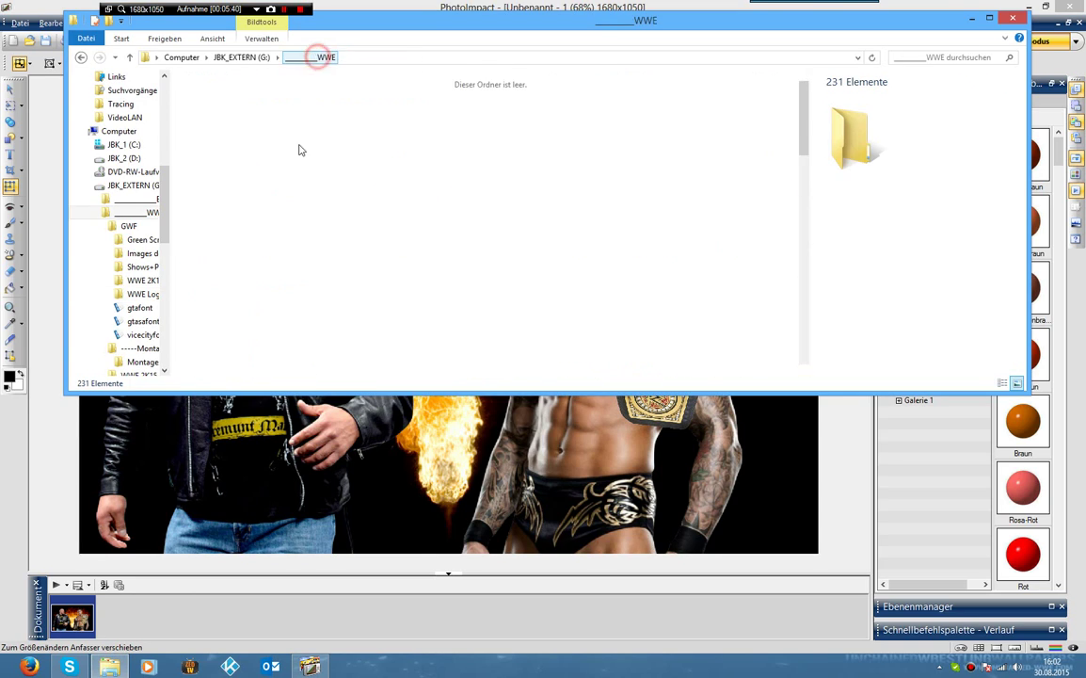
double_click(291, 114)
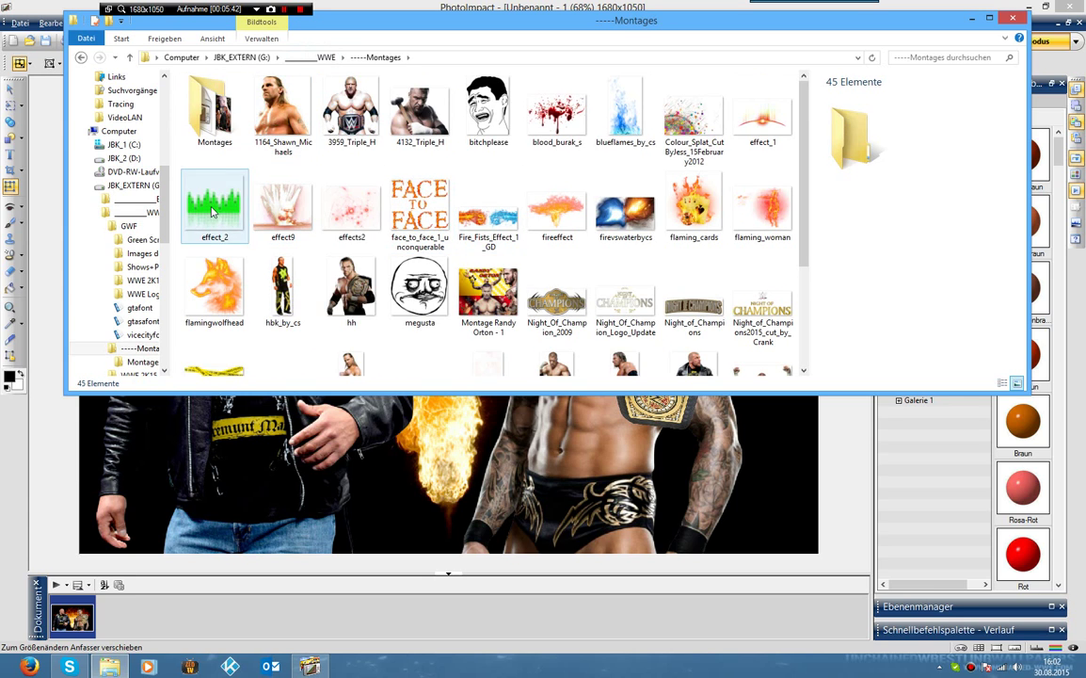
left_click_drag(351, 203, 571, 469)
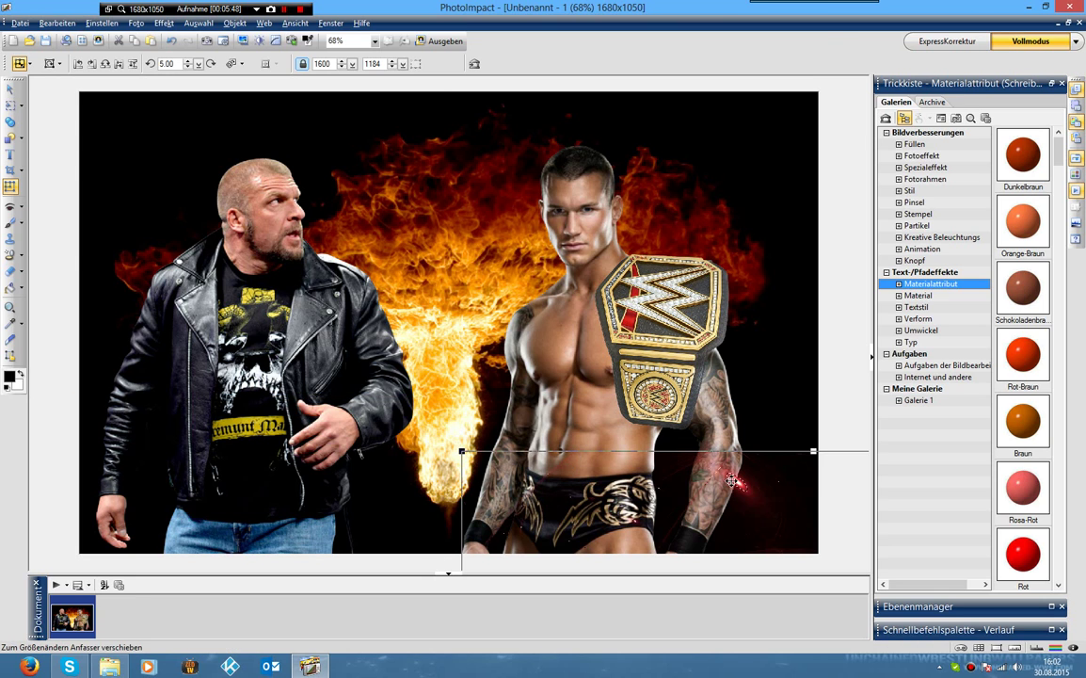
left_click_drag(730, 480, 302, 132)
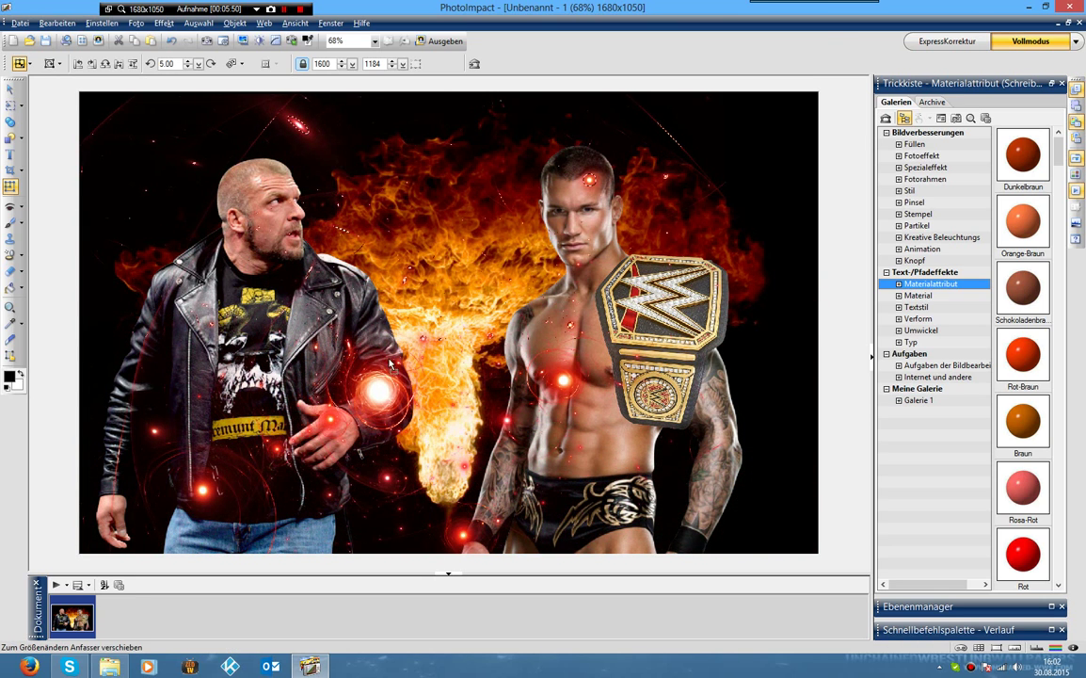
left_click_drag(381, 391, 427, 384)
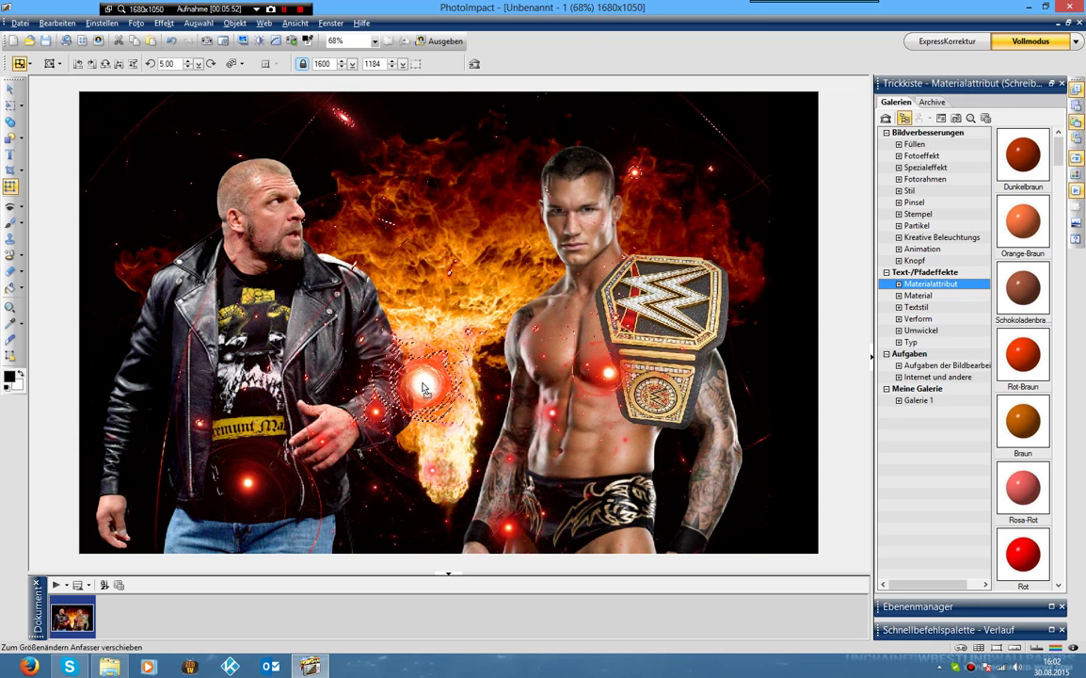
Set the size of the red light effect to 1680 pixels wide and 1050 pixels high in its object properties.
right_click(374, 356)
left_click(443, 350)
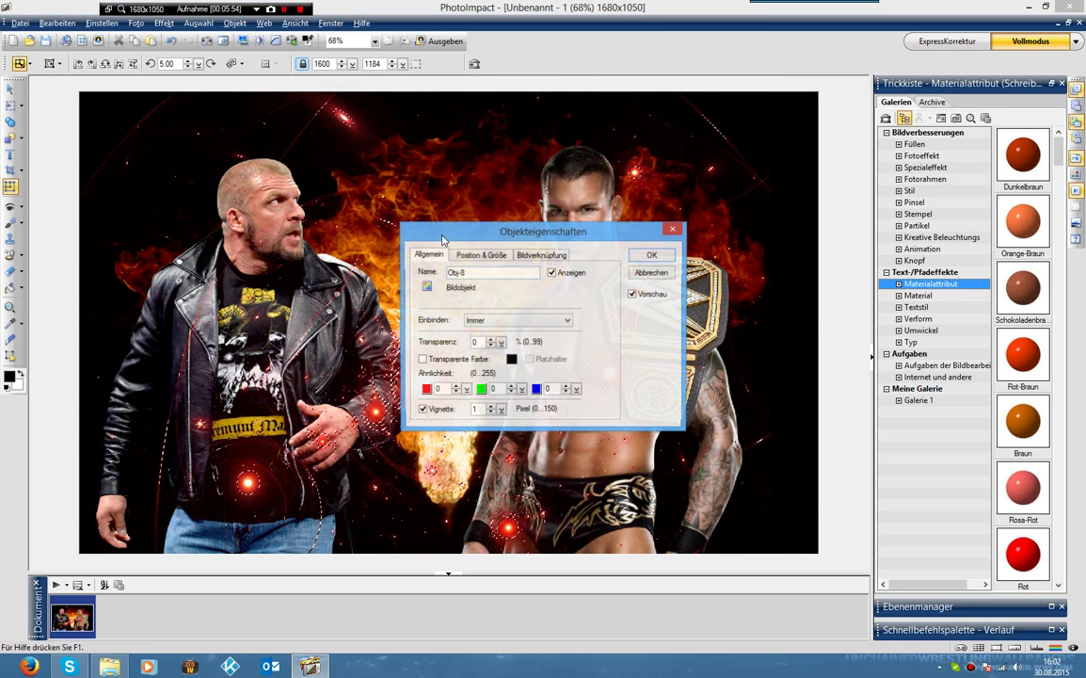
left_click(478, 255)
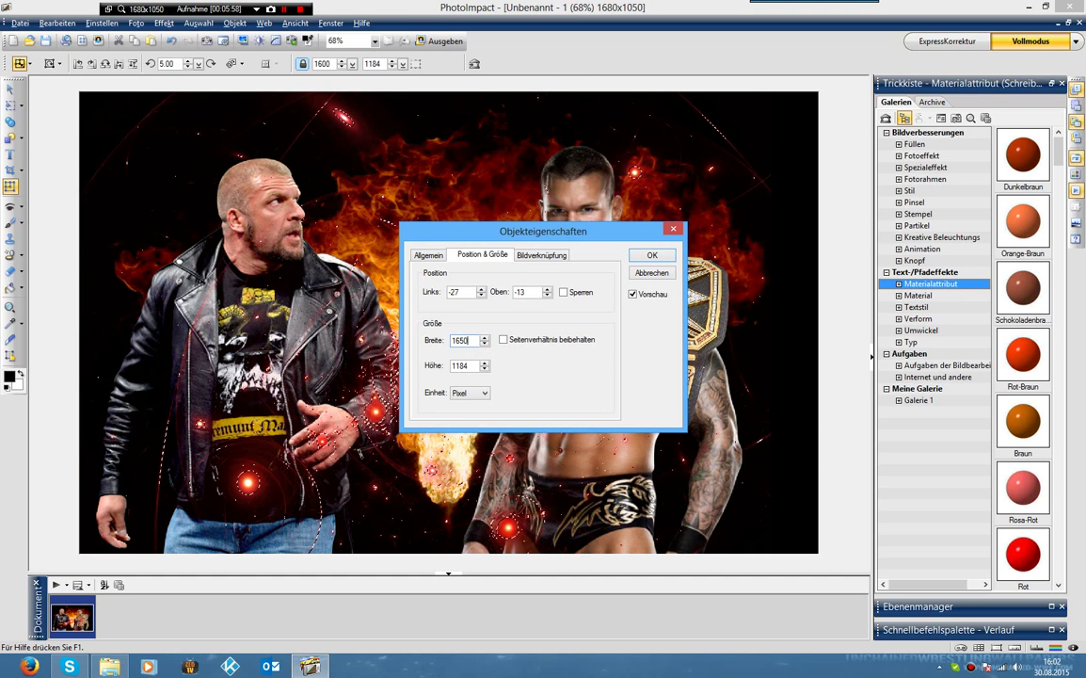
left_click(462, 341)
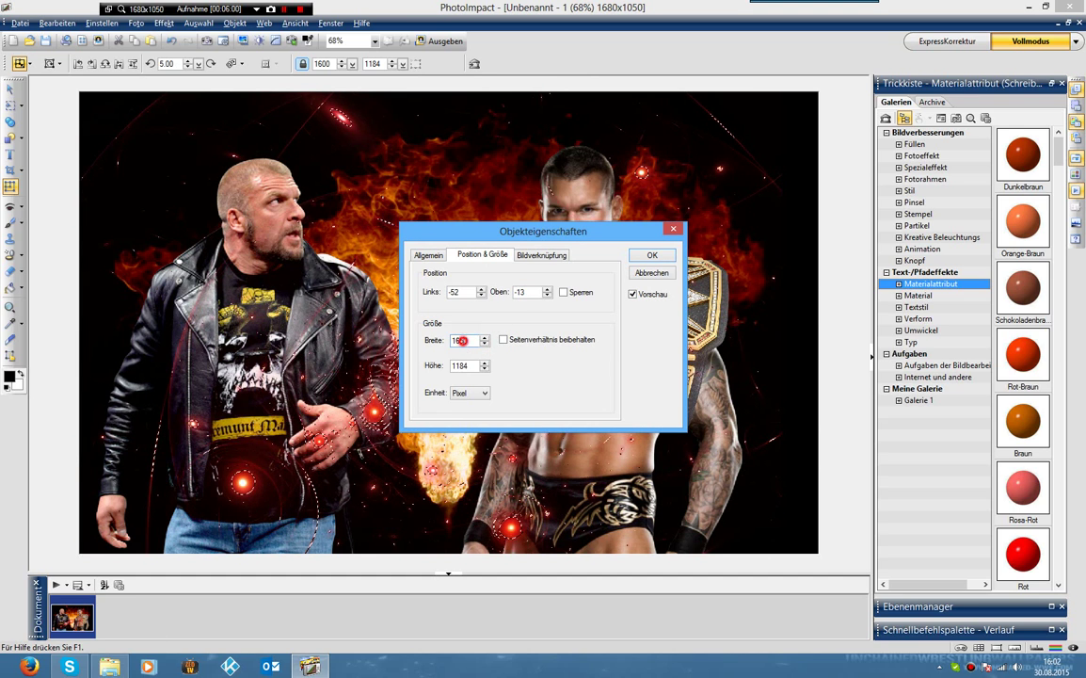
left_click(470, 365)
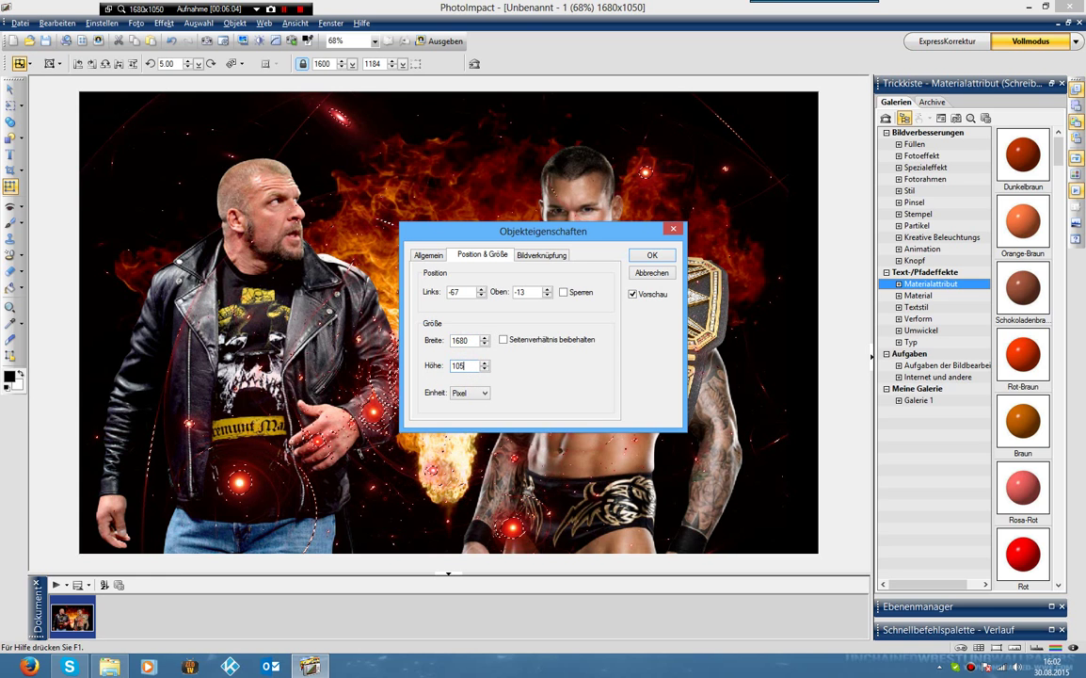
key("Return")
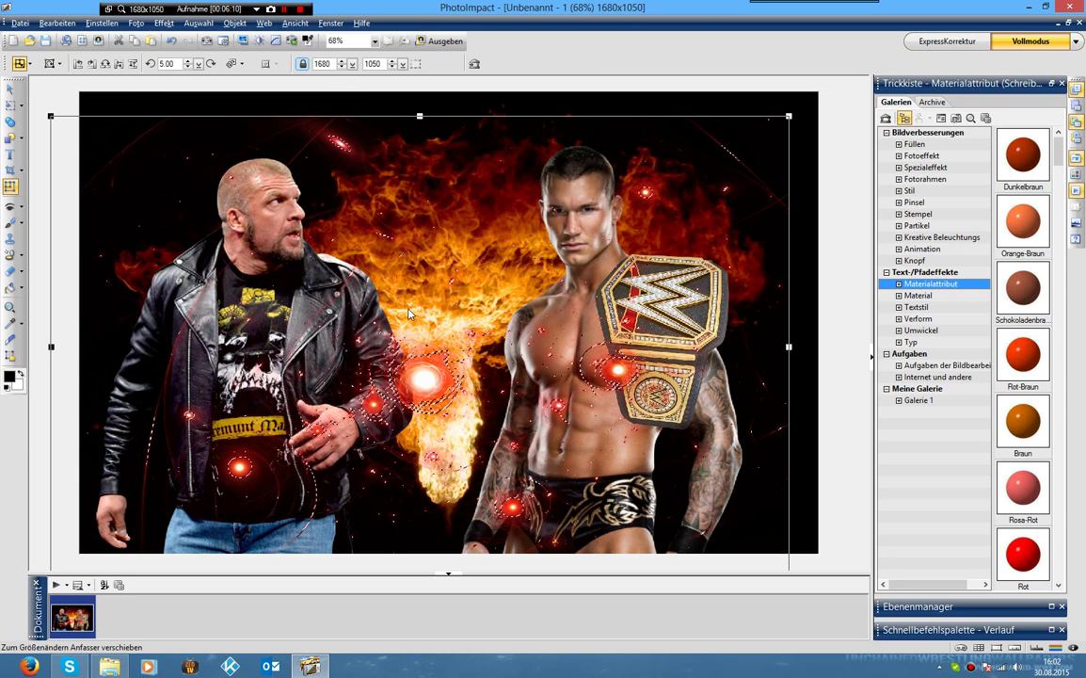
Centre the red light effect on the canvas both horizontally and vertically and deselect it.
left_click(10, 88)
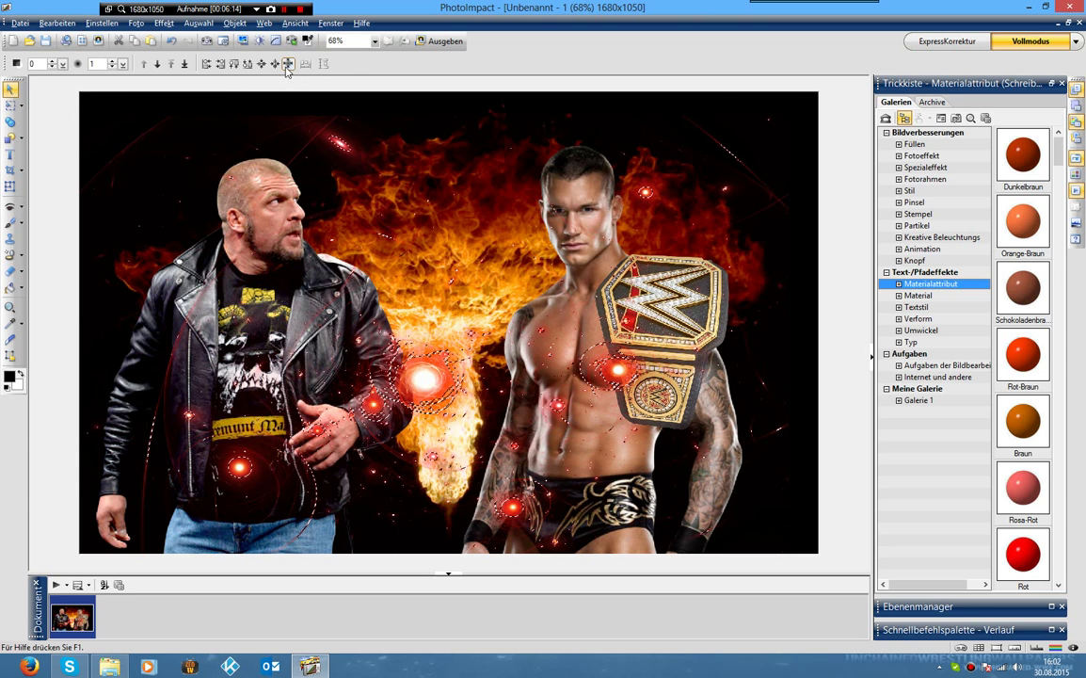
left_click(289, 63)
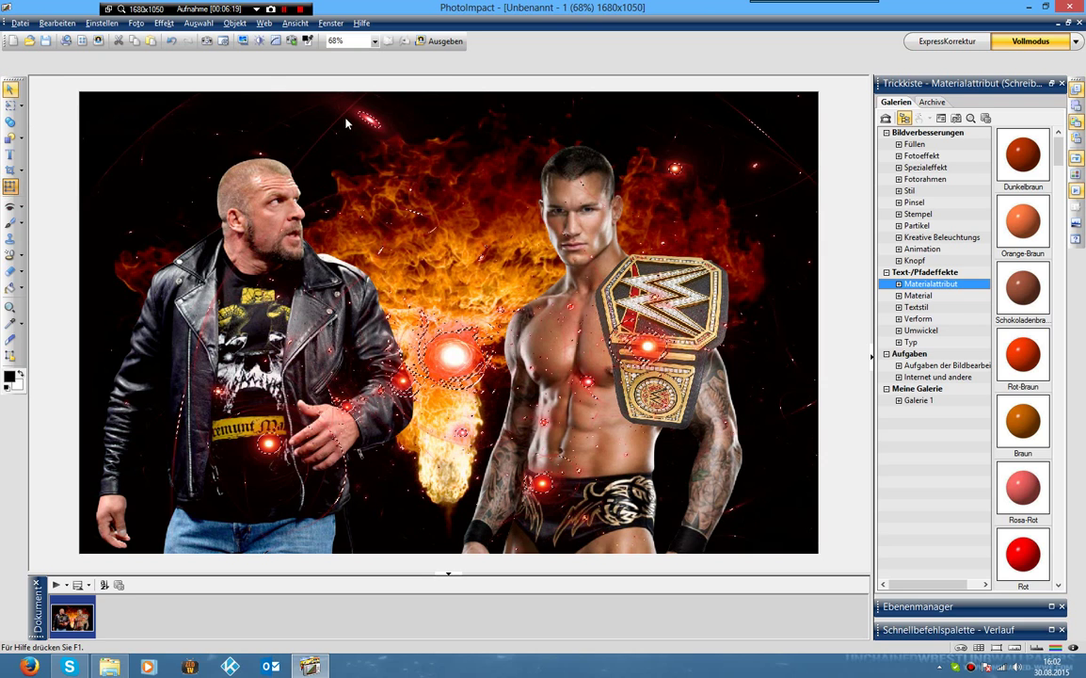
left_click(155, 176)
left_click(464, 181)
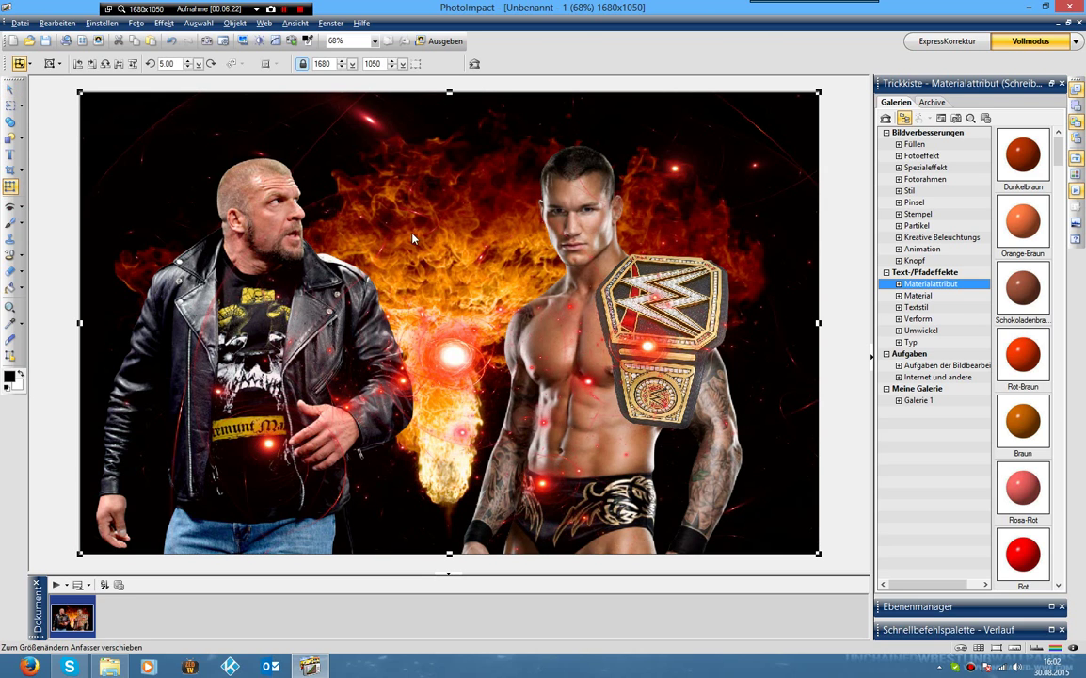
Add the text TRIPLE H in red Algerian at size 105 and place it above Triple H's head.
left_click(11, 153)
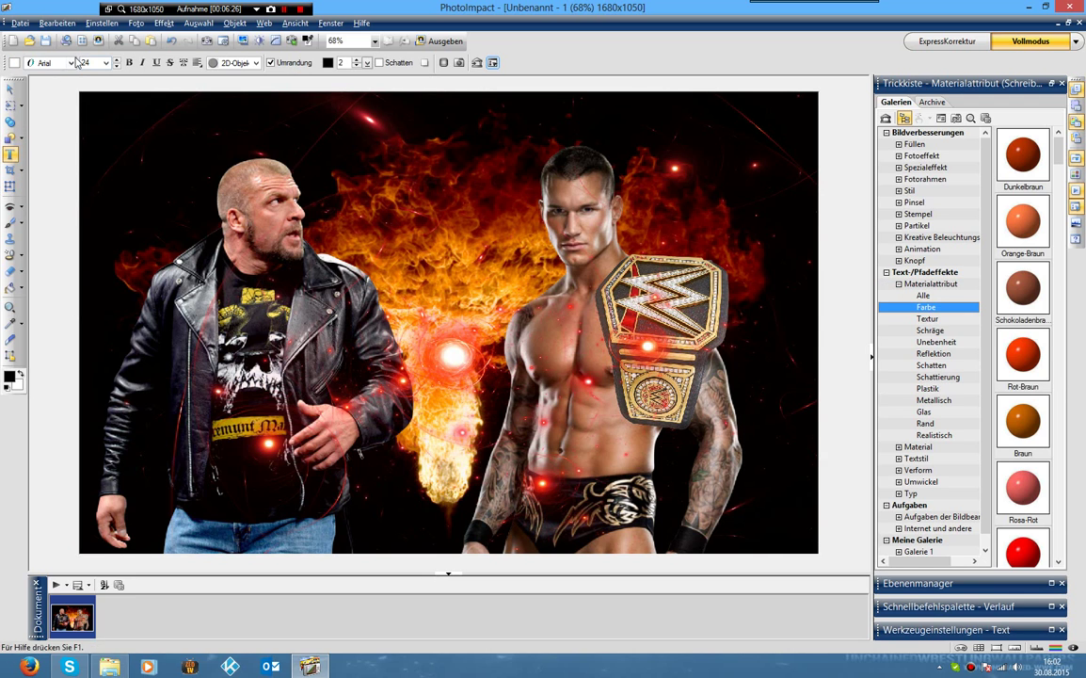
left_click(15, 63)
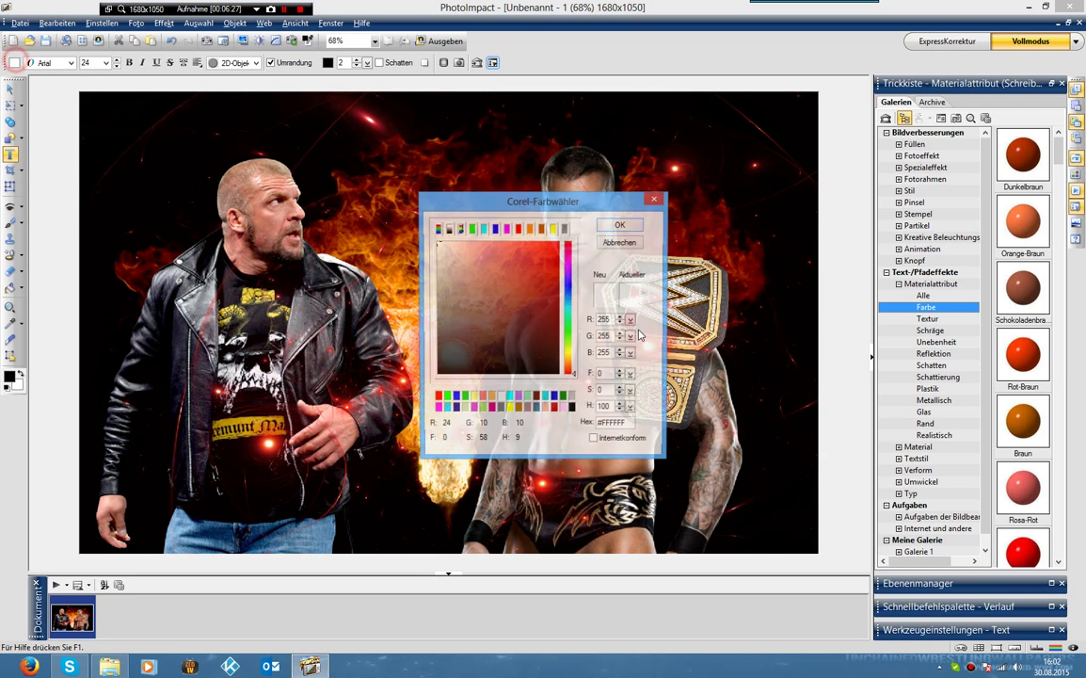
left_click(620, 224)
left_click(62, 63)
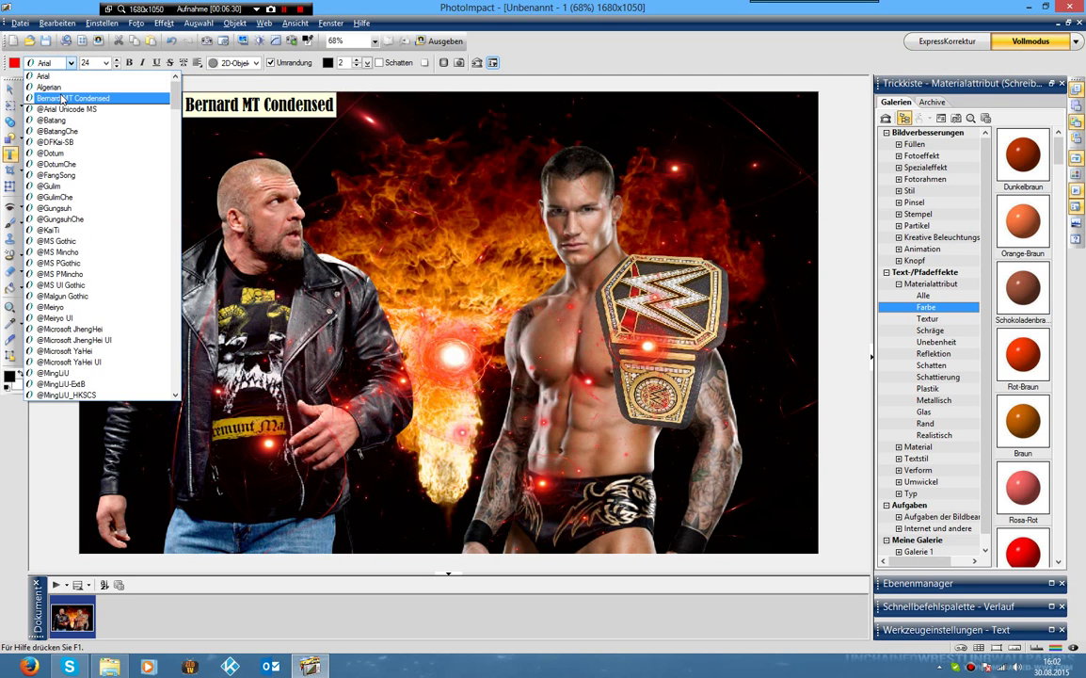
left_click(63, 88)
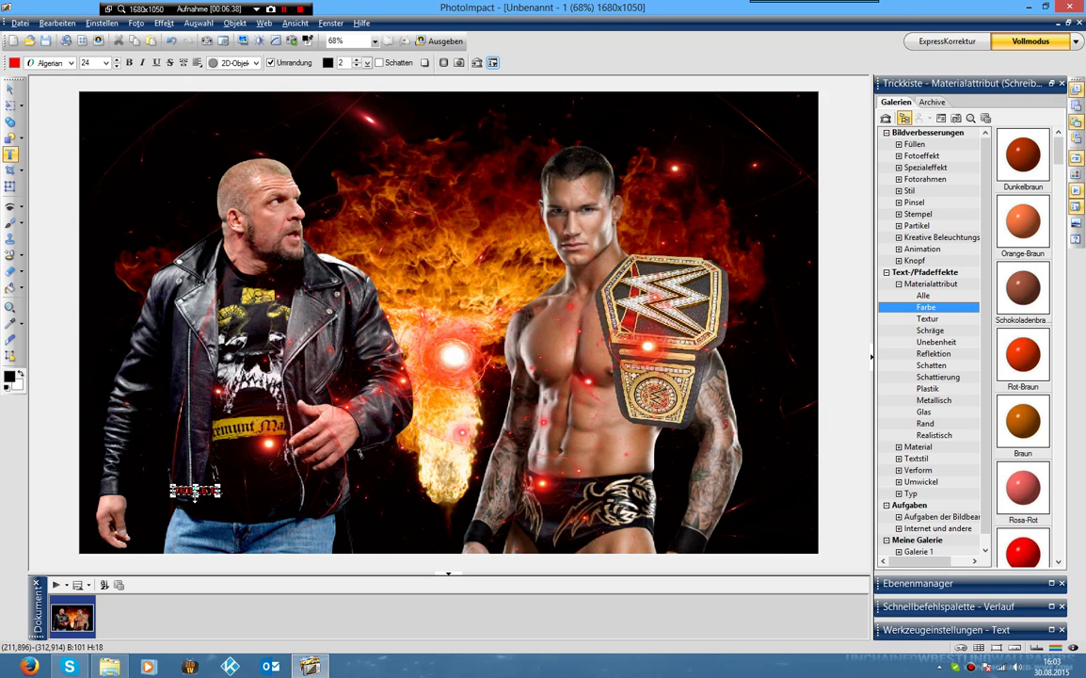
left_click_drag(196, 516, 227, 129)
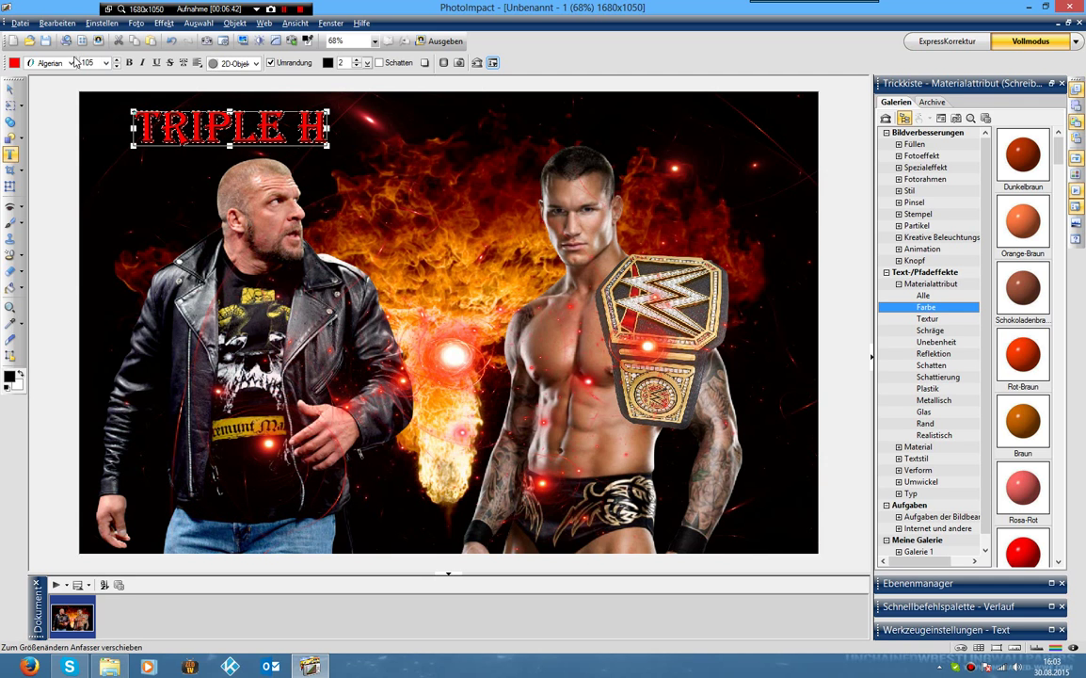
Recolour the TRIPLE H text to the dark green #39A200.
left_click(14, 62)
mouse_move(567, 282)
left_mouse_down()
mouse_move(577, 356)
mouse_move(581, 347)
left_mouse_up()
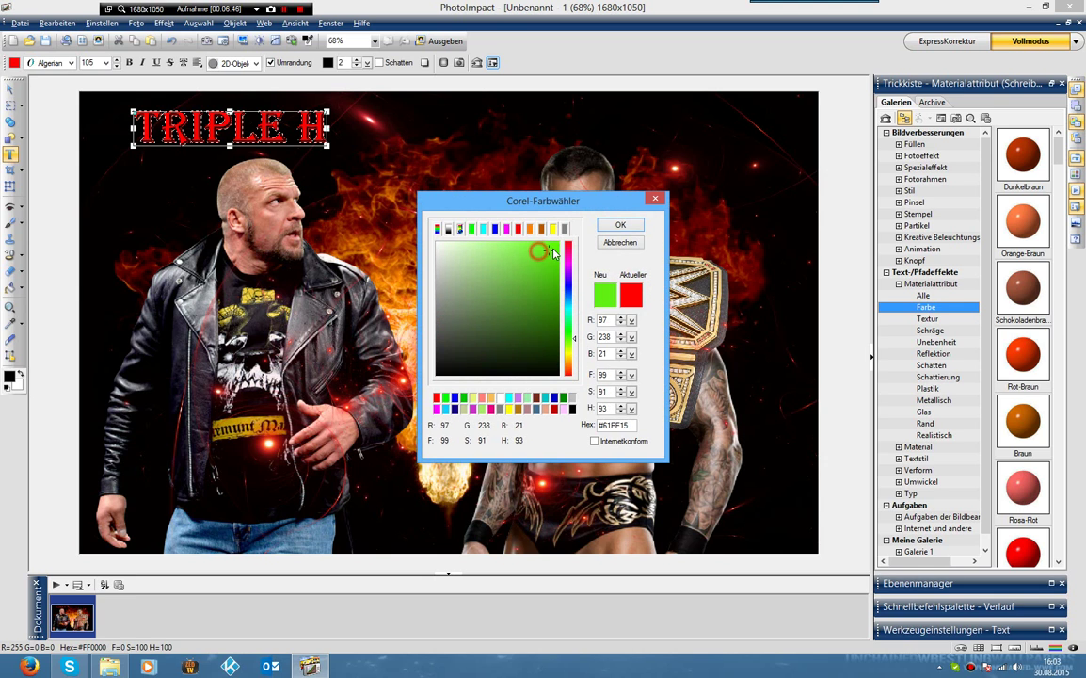
left_click(620, 227)
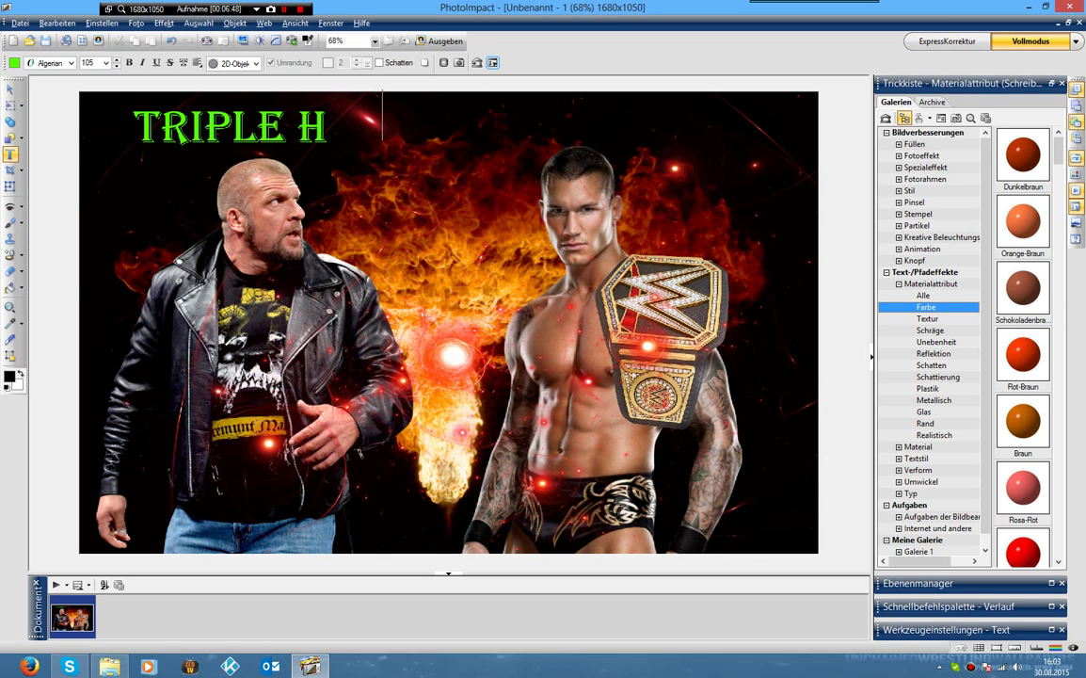
left_click(15, 63)
left_click(558, 289)
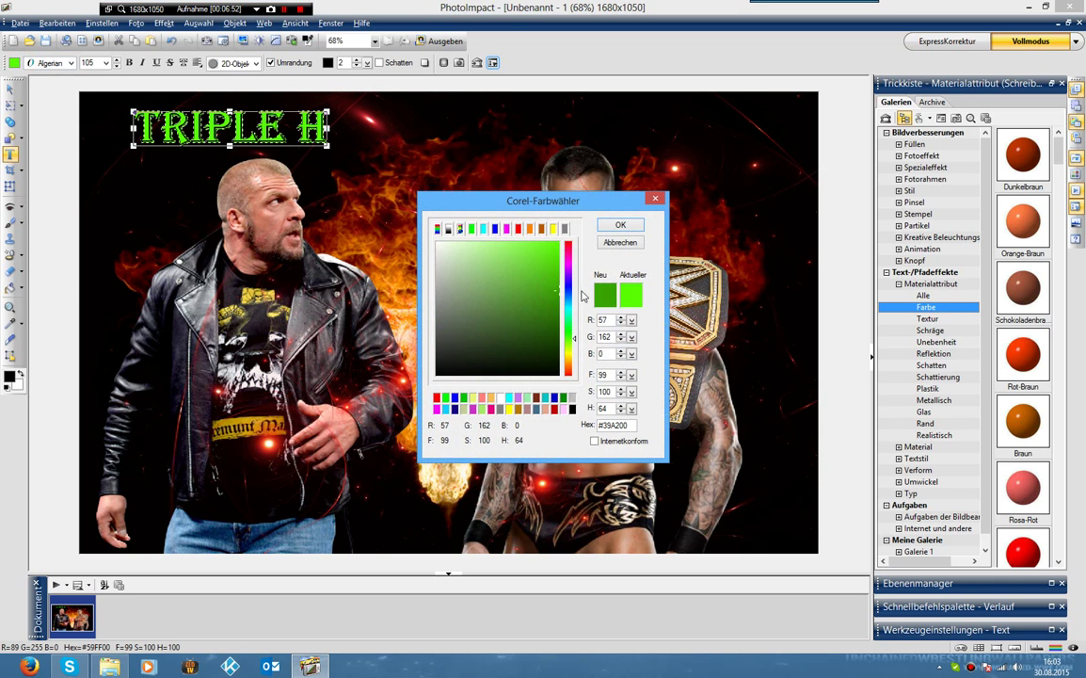
left_click(627, 225)
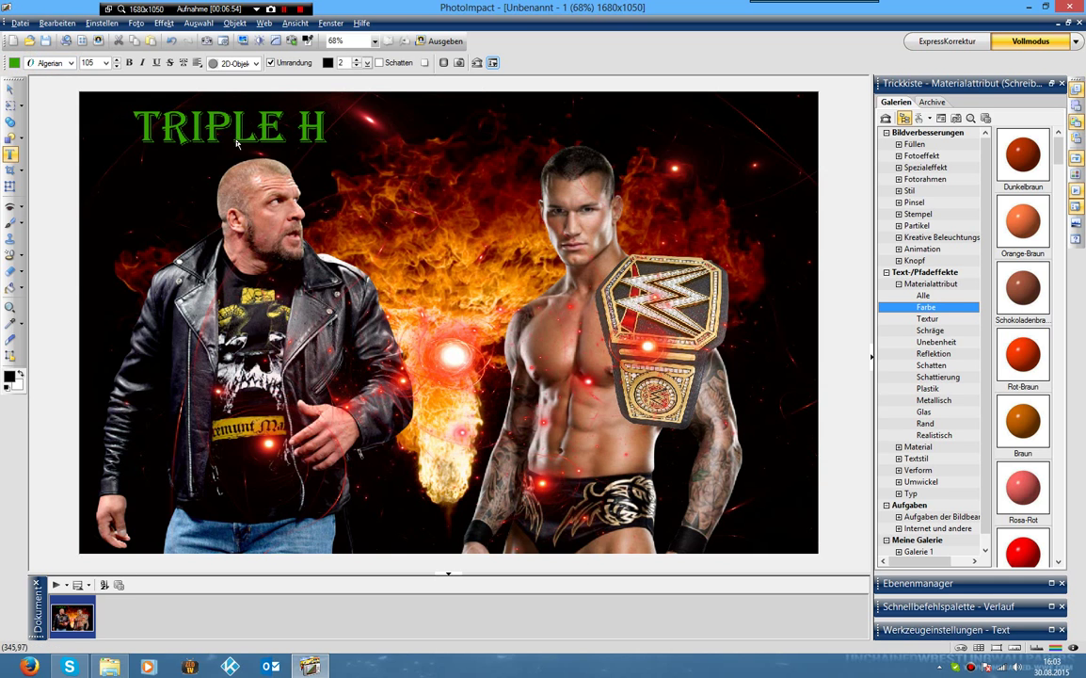
Add the orange text RANDY ORTON above Randy Orton on two lines, with ORTON indented on the second line.
left_click(14, 62)
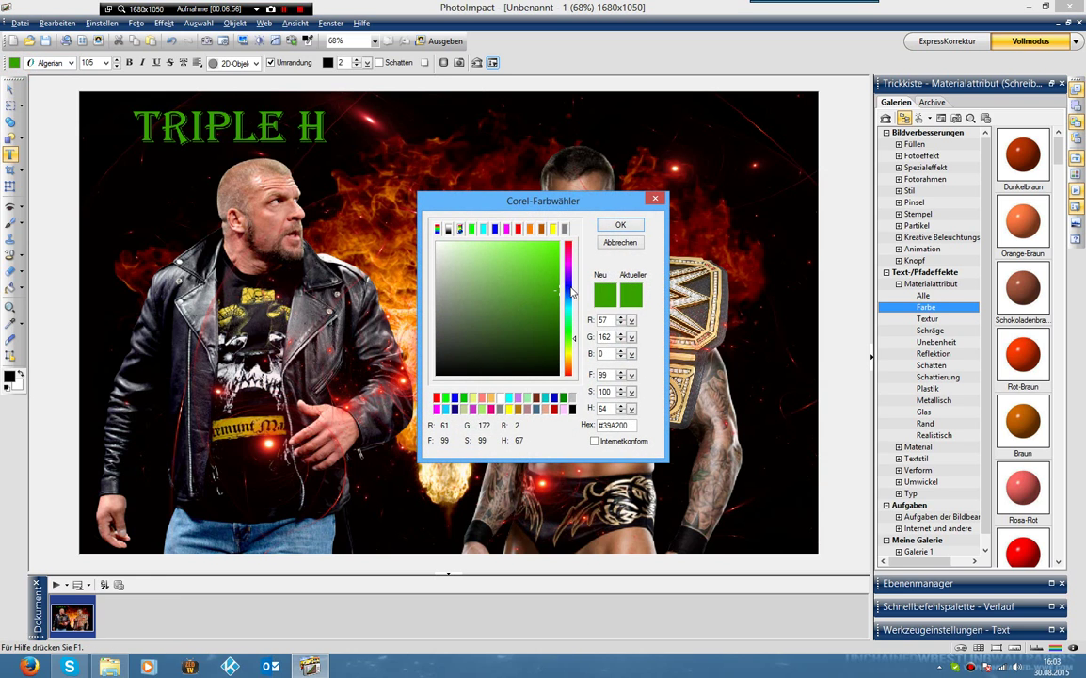
left_click_drag(572, 293, 581, 369)
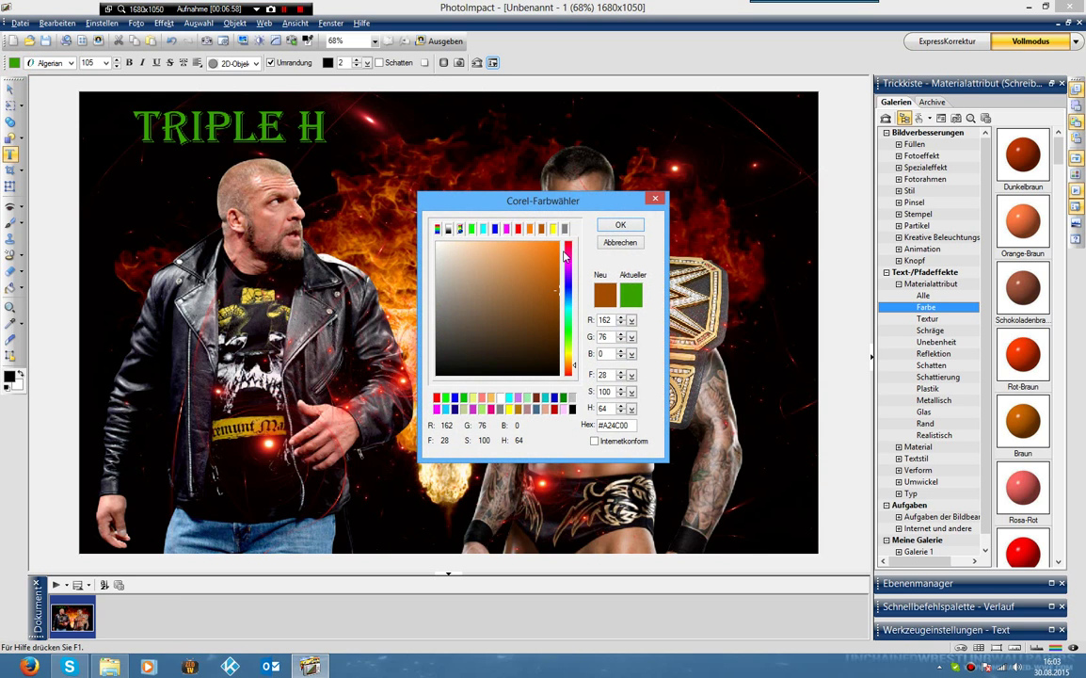
left_click_drag(555, 249, 582, 232)
left_click(609, 226)
left_click(527, 109)
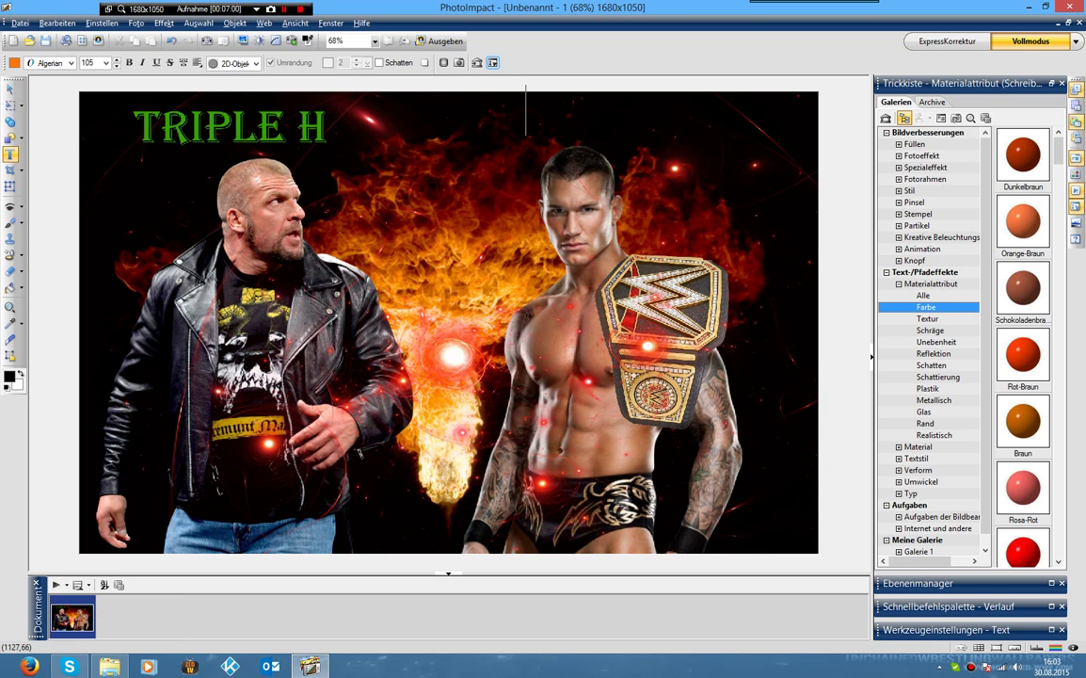
type("RANDY ")
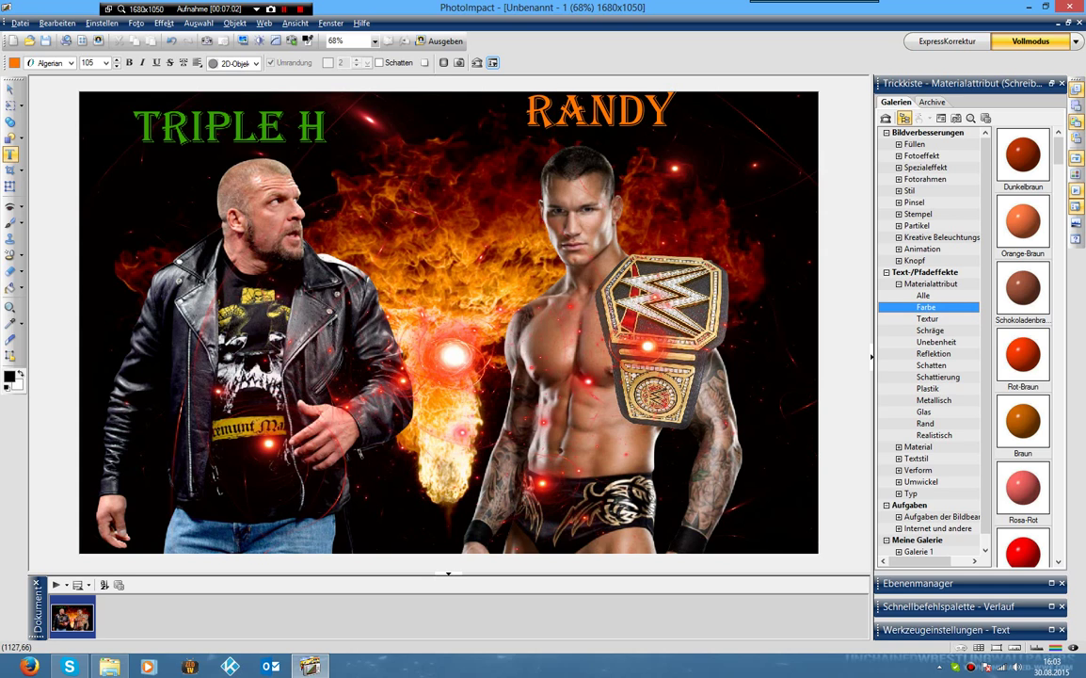
type("ORTON")
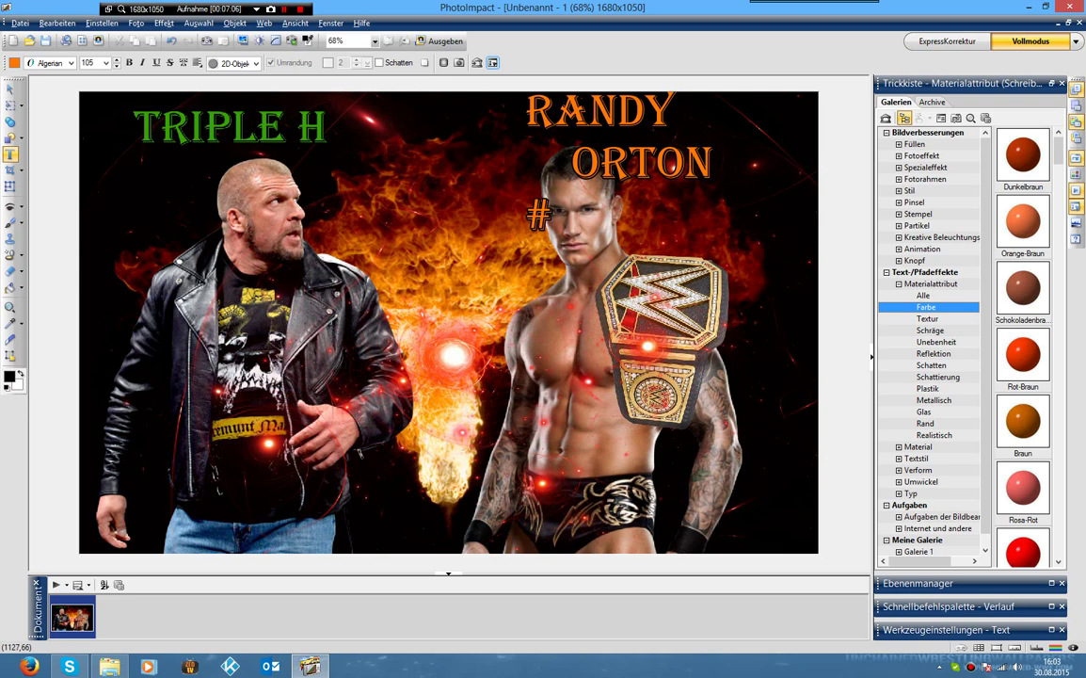
key("BackSpace")
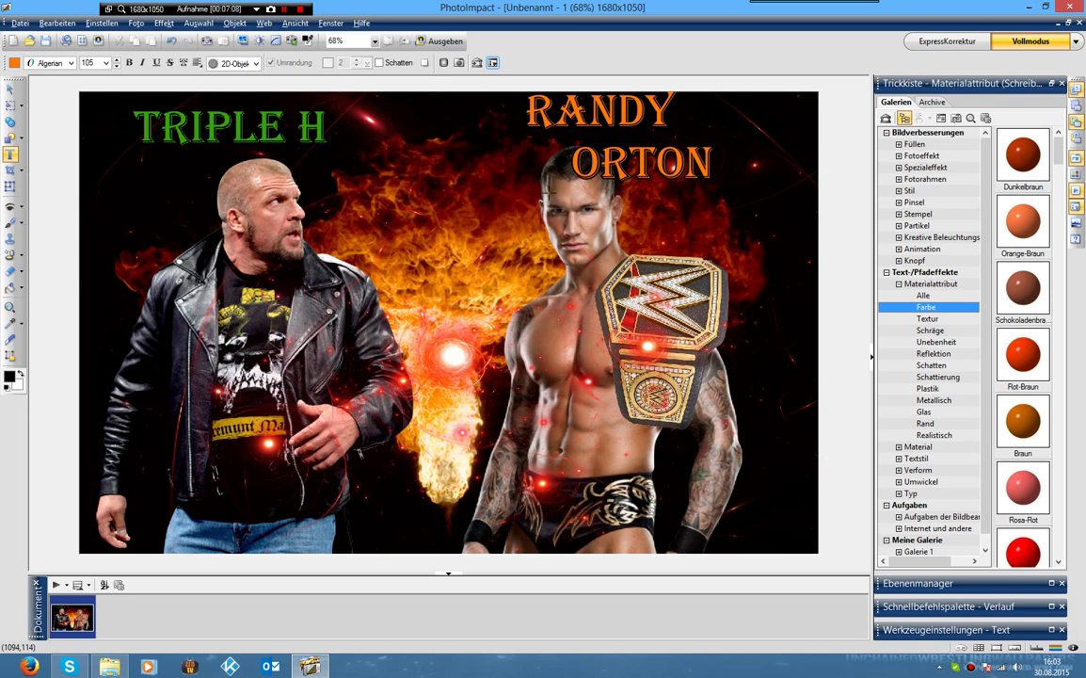
Move the RANDY ORTON text outward and slightly down so it sits beside Randy Orton's head, and deselect it.
left_click(640, 102)
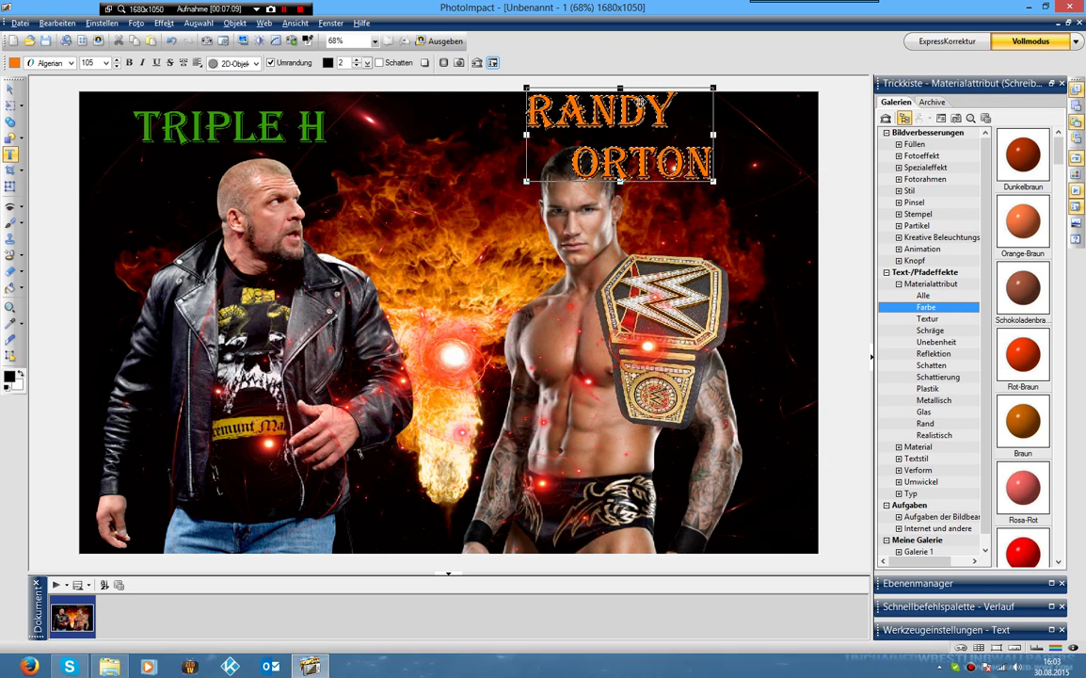
left_click_drag(640, 102, 690, 113)
left_click(436, 160)
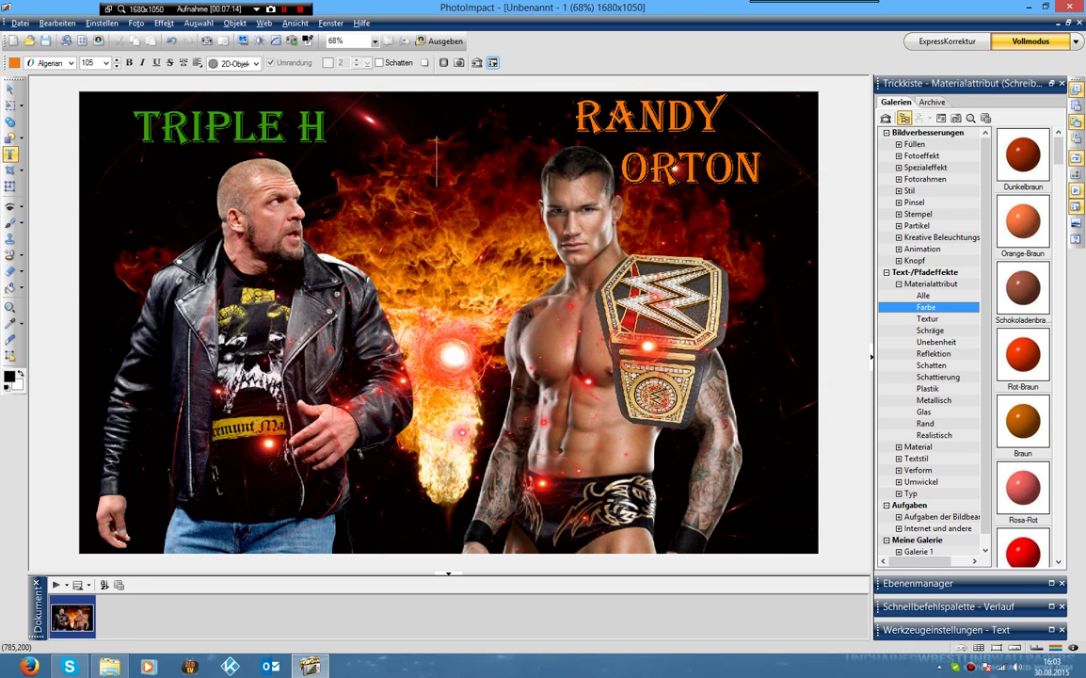
key("Escape")
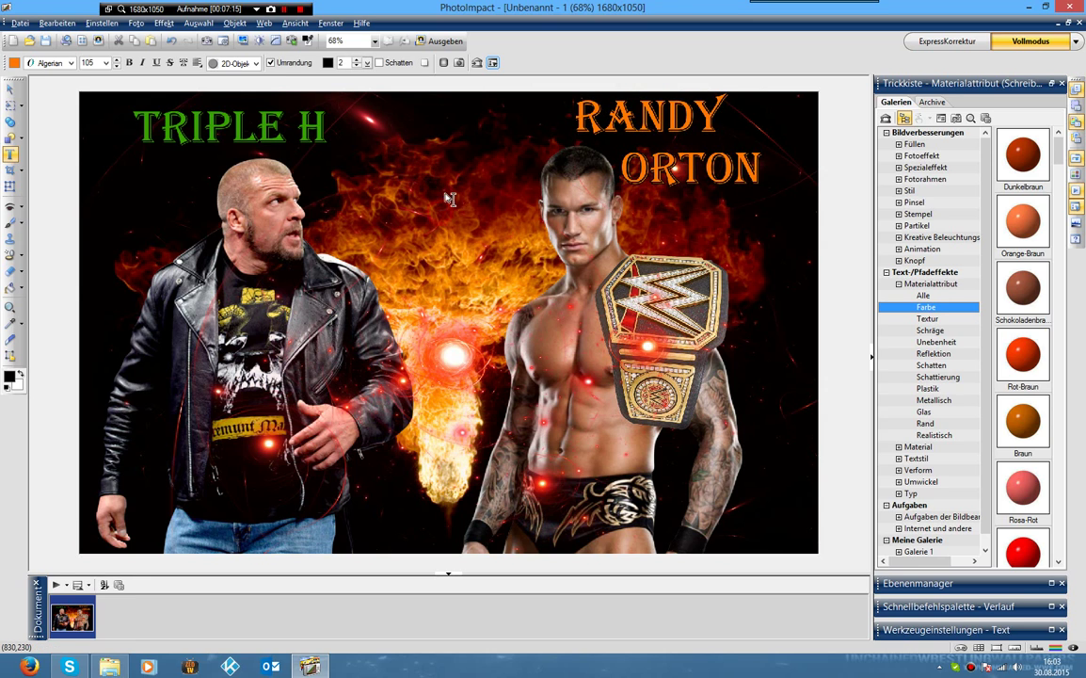
Insert the face_to_face image from the -----Montages folder between the two names and enlarge it to about 225 x 194 pixels.
left_click(9, 185)
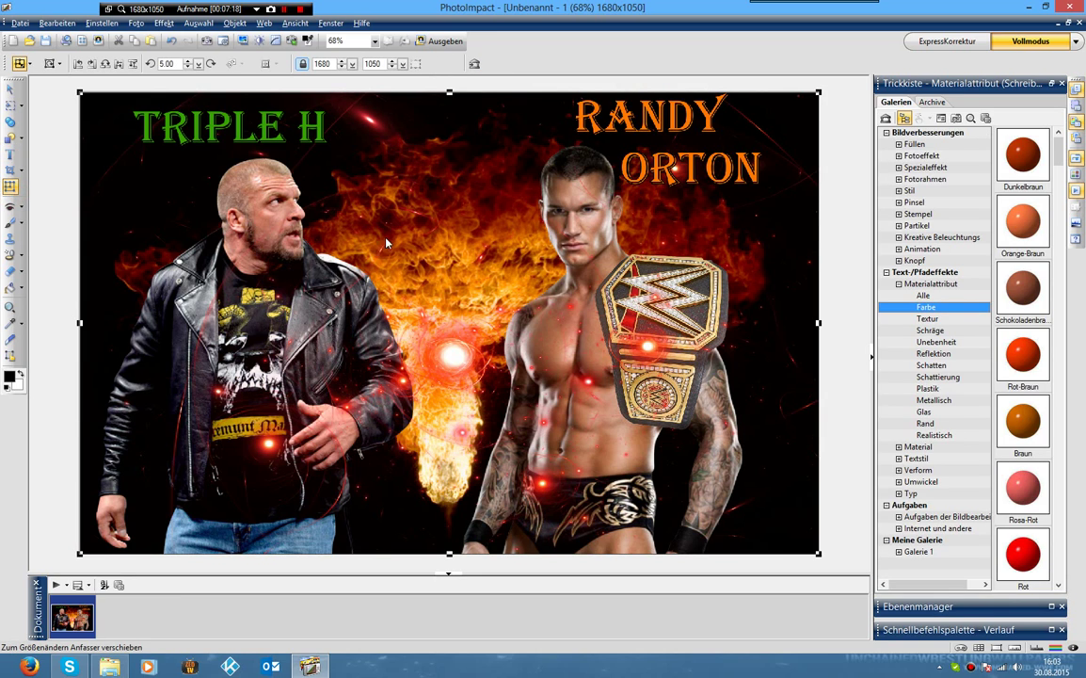
left_click(109, 666)
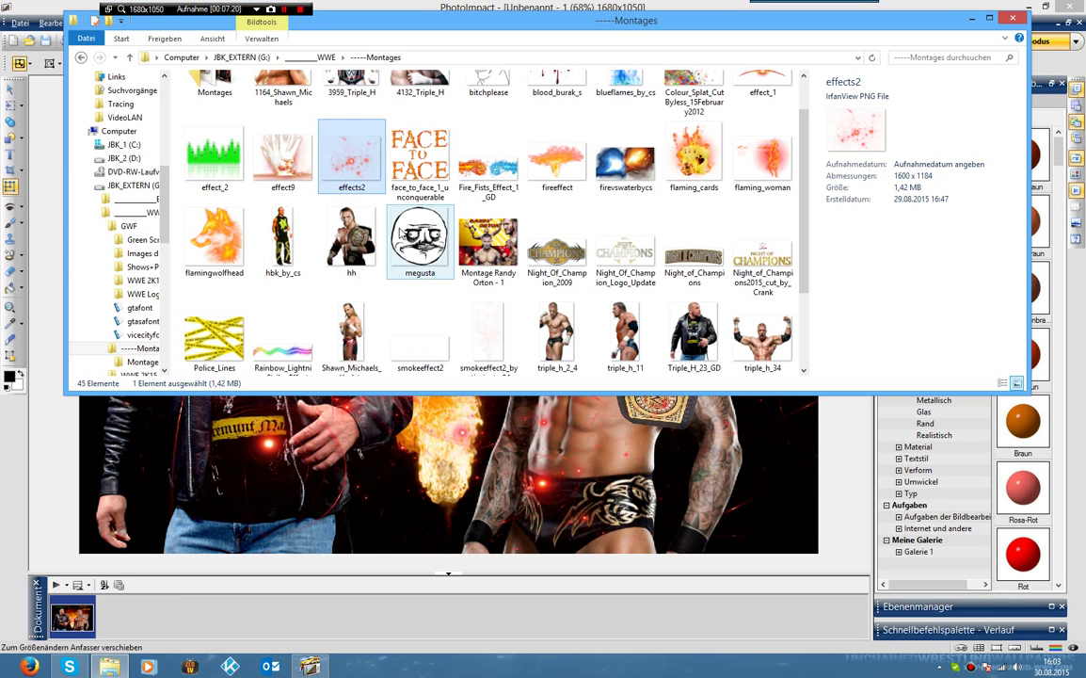
left_click_drag(425, 173, 440, 135)
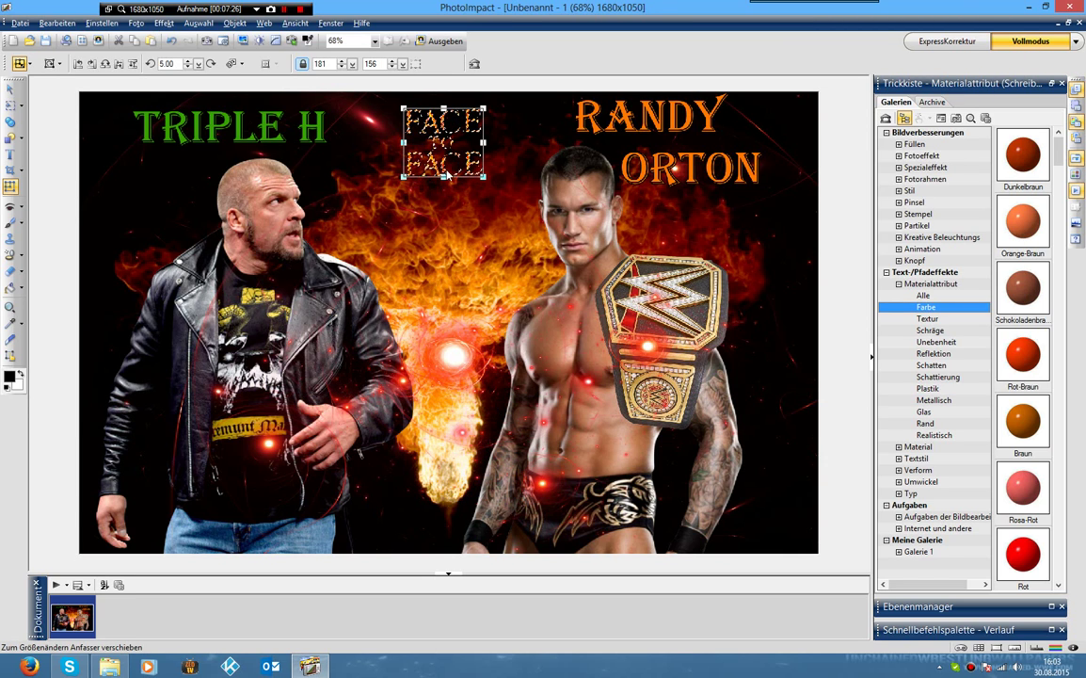
left_click_drag(442, 177, 442, 199)
left_click(544, 113)
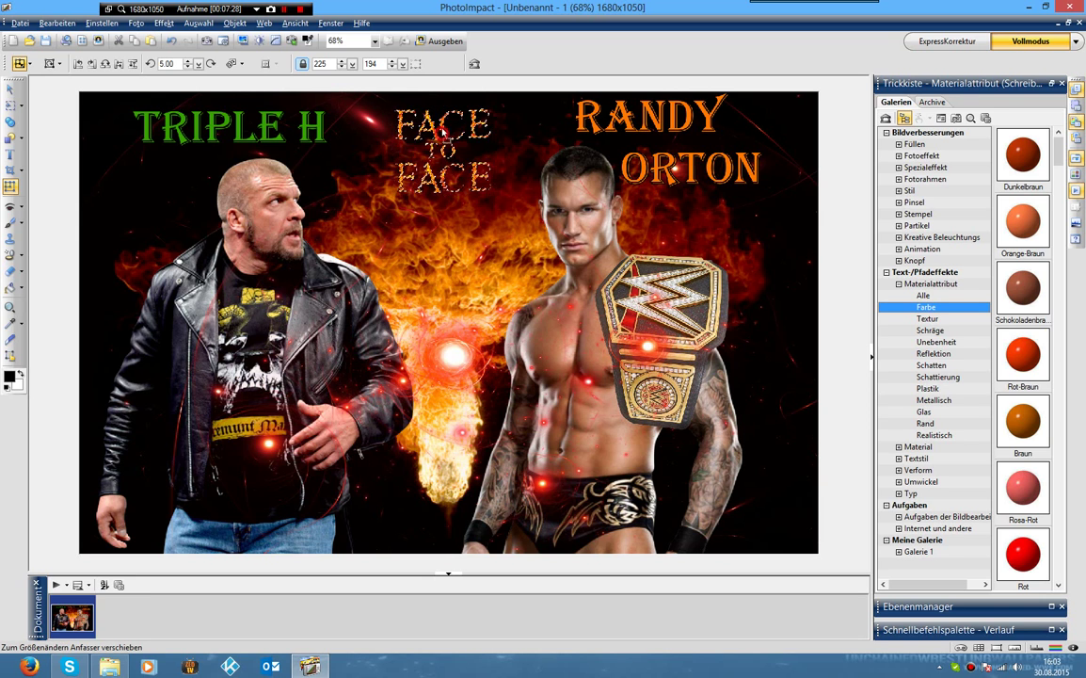
Insert the smokeeffect2_by_timinater94 image from the -----Montages folder over the montage.
left_click(109, 666)
double_click(420, 284)
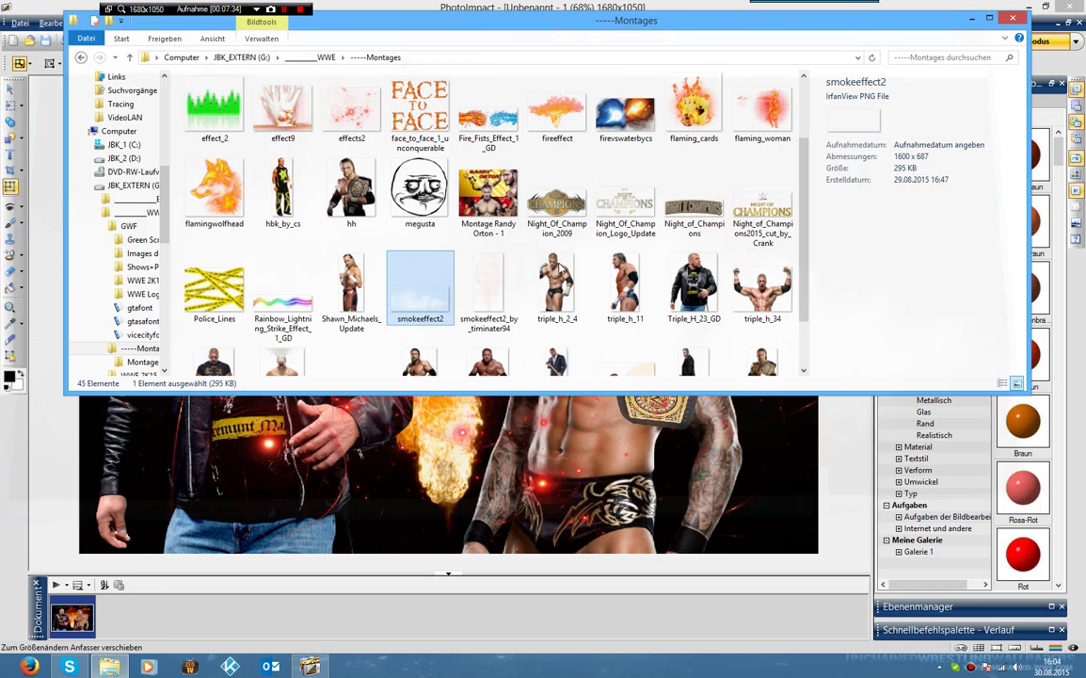
left_click_drag(489, 286, 414, 386)
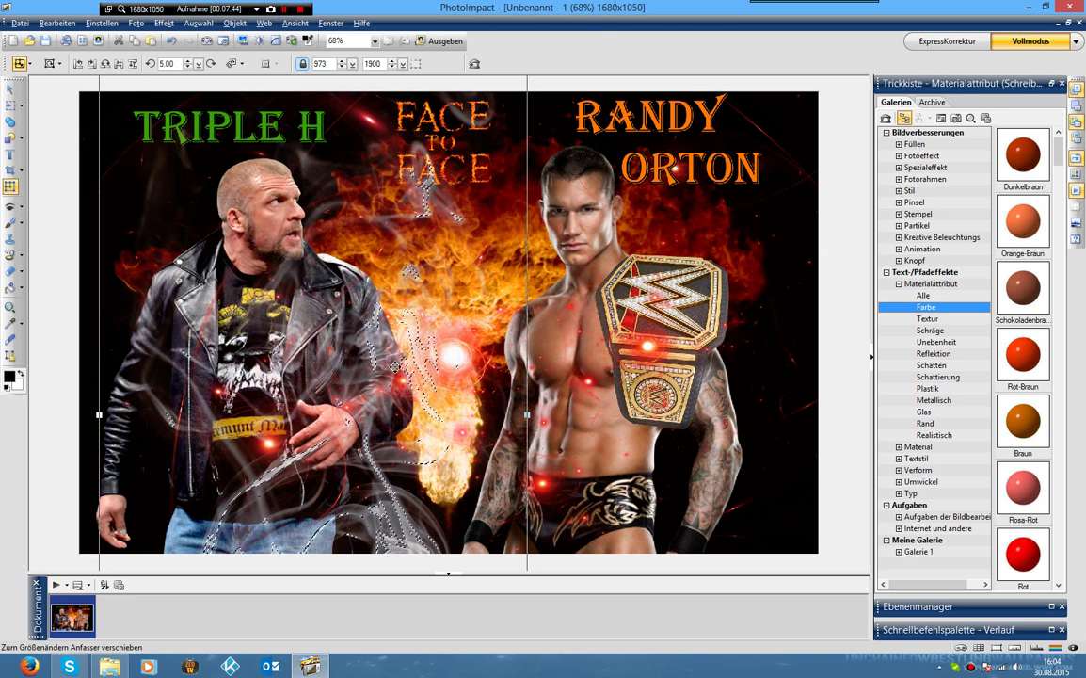
Set the size of the smoke effect to 1680 pixels wide and 1050 pixels high in its object properties.
right_click(421, 354)
left_click(458, 347)
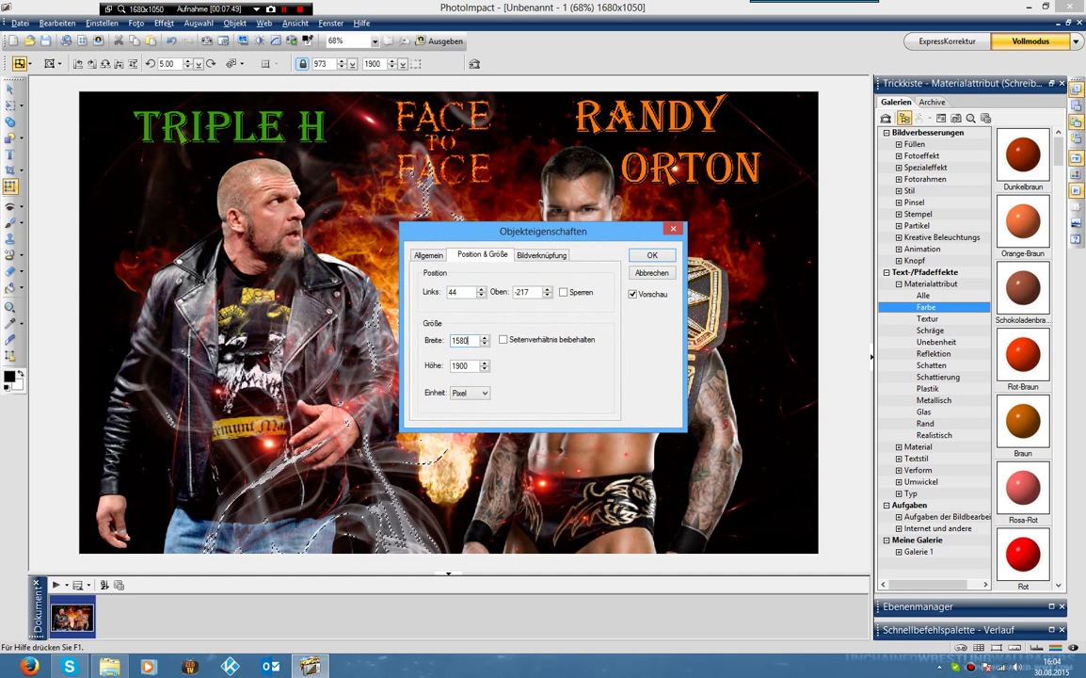
left_click(460, 340)
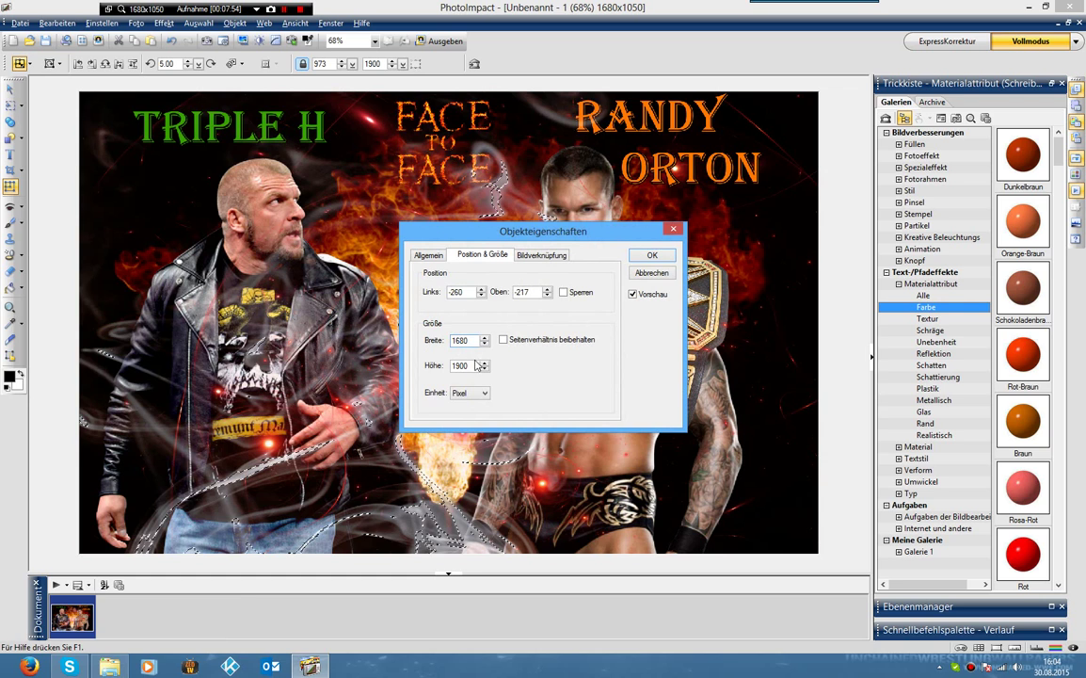
left_click(475, 365)
left_click_drag(471, 365, 455, 366)
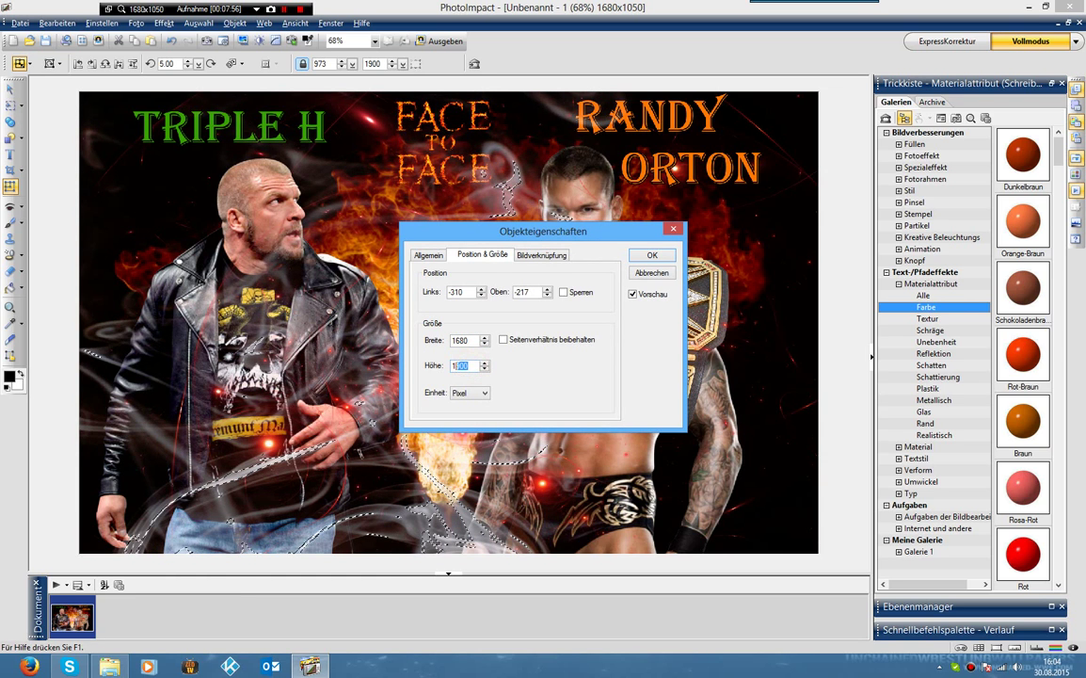
type("050")
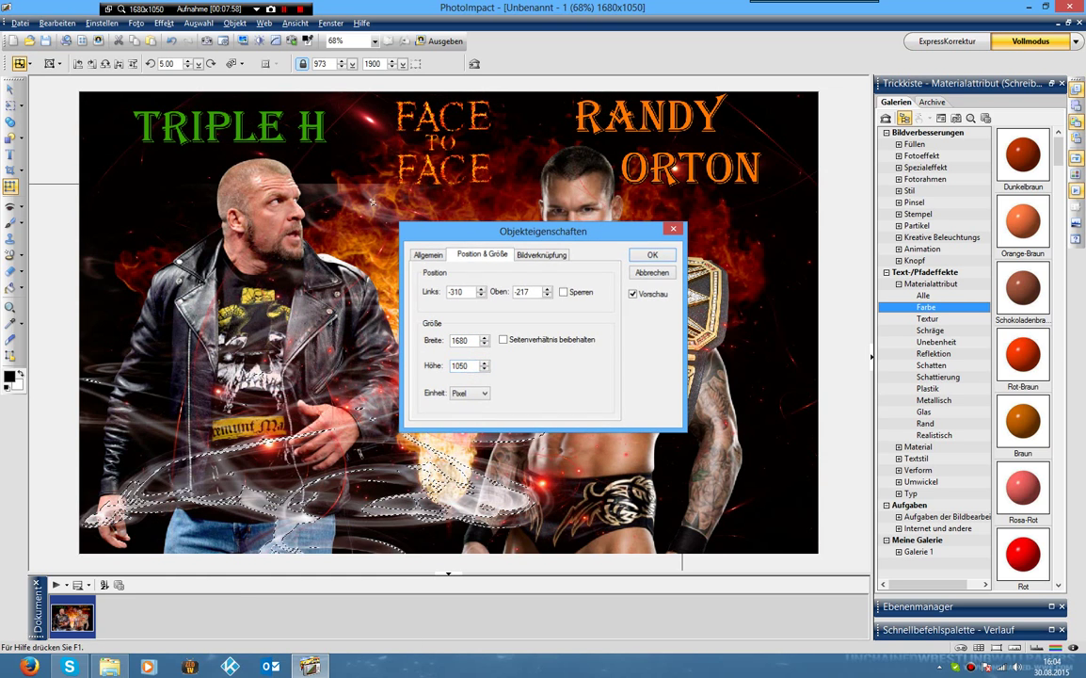
key("Return")
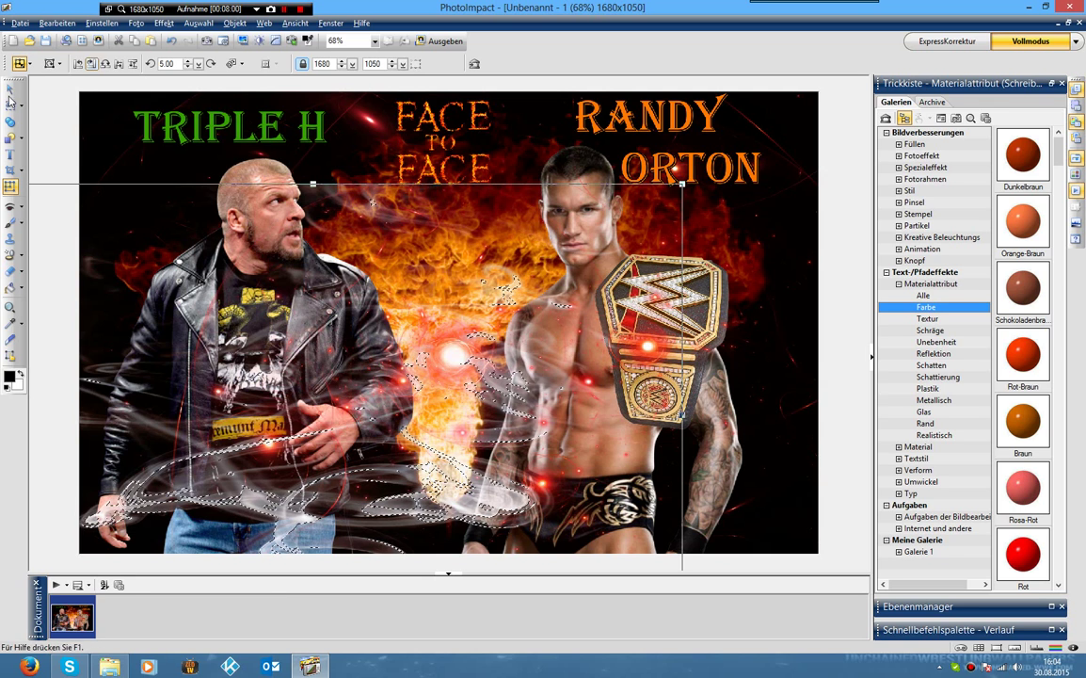
Centre the smoke effect so it covers the whole canvas and deselect it.
left_click(10, 87)
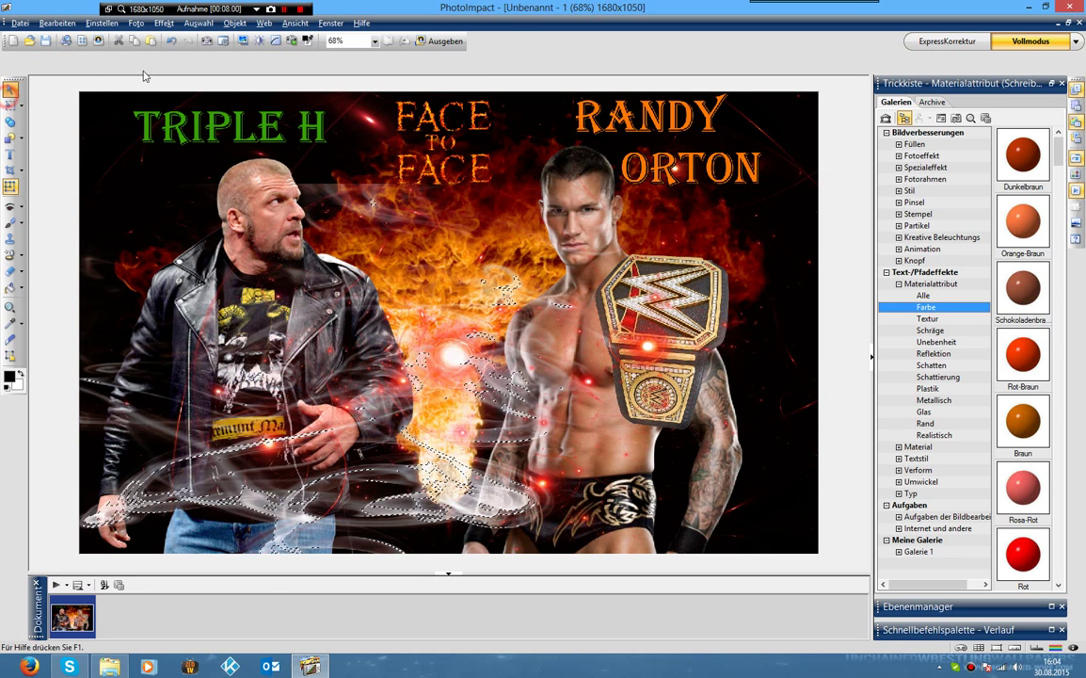
left_click(11, 186)
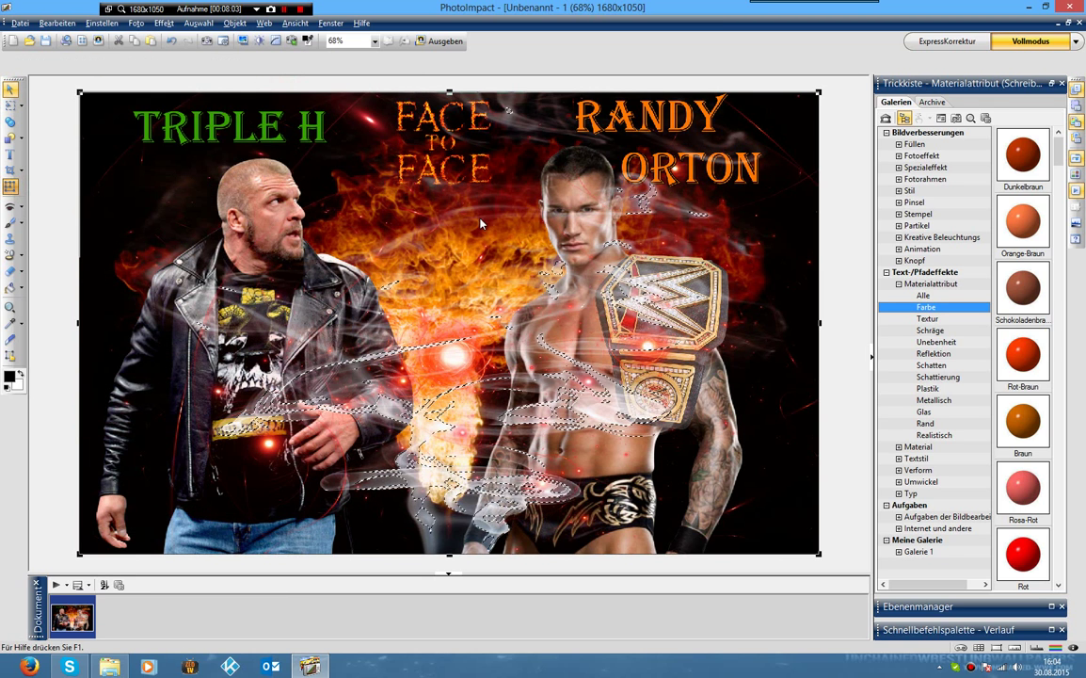
left_click(434, 283)
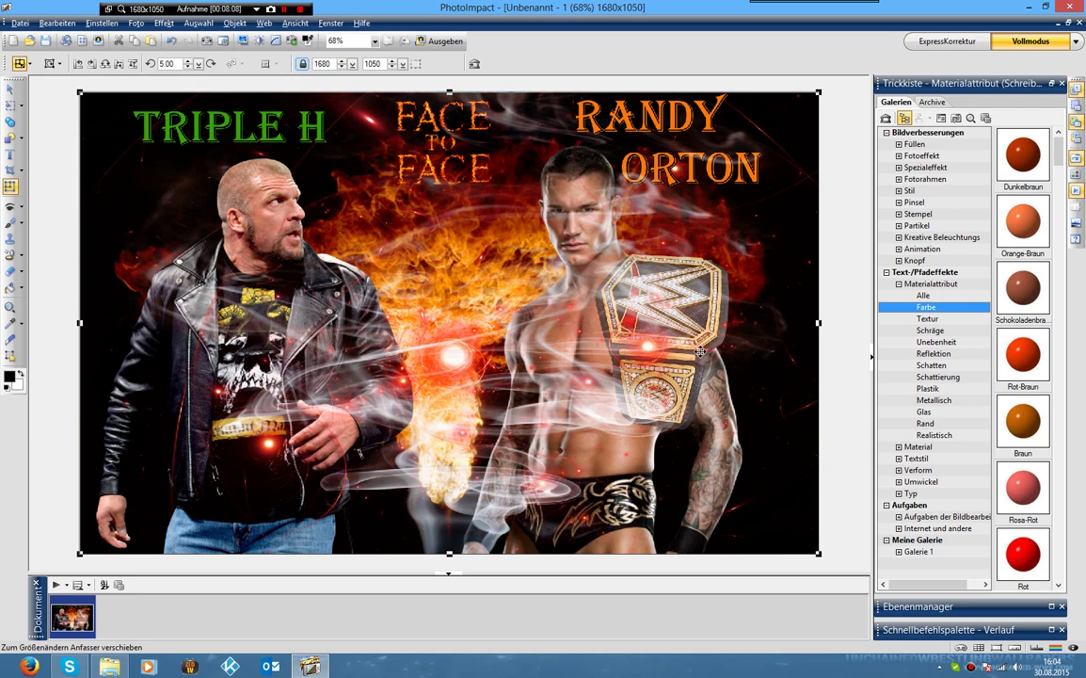
left_click(335, 332)
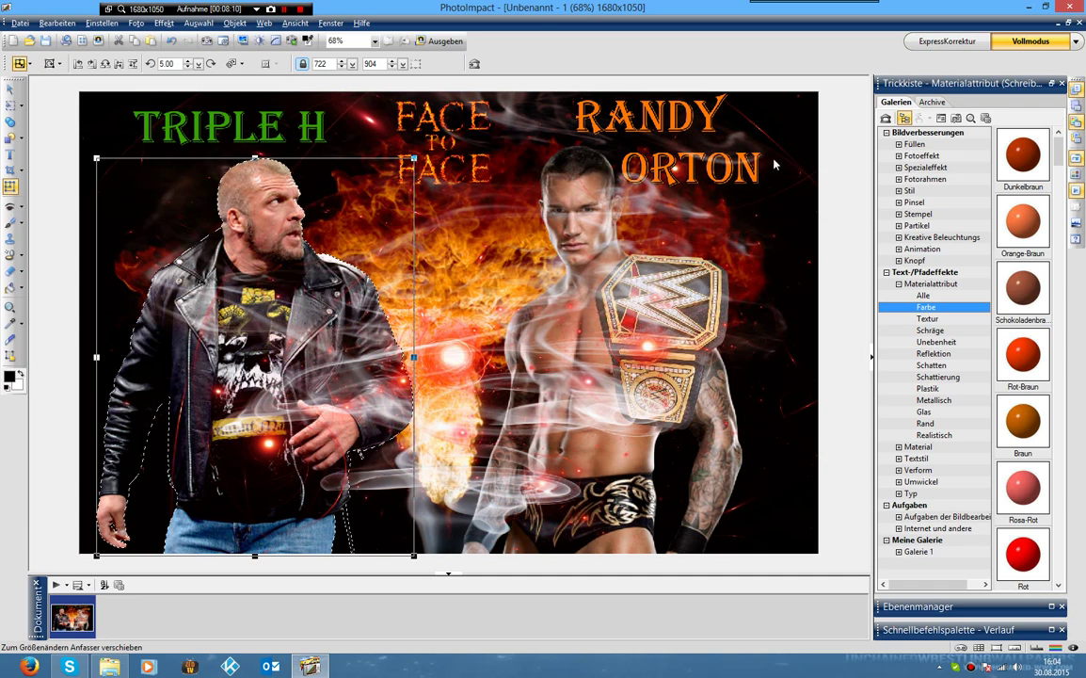
left_click(779, 123)
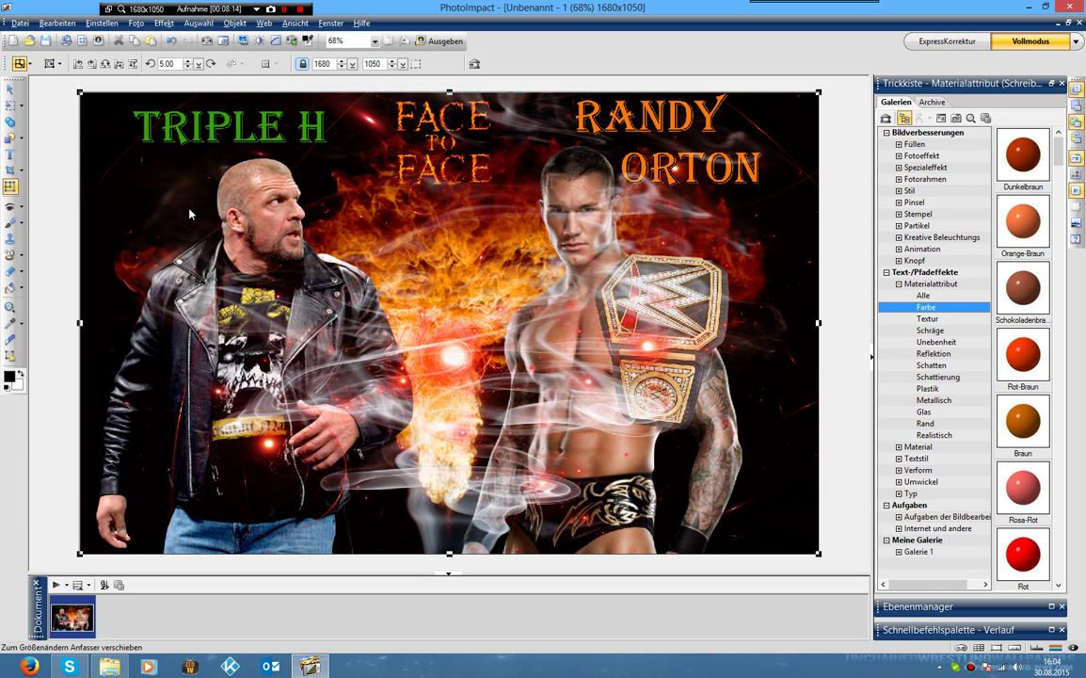
Save the montage as a UFO file named "Triple H - Randy Orton FTF" in the Montages subfolder of -----Montages.
left_click(46, 41)
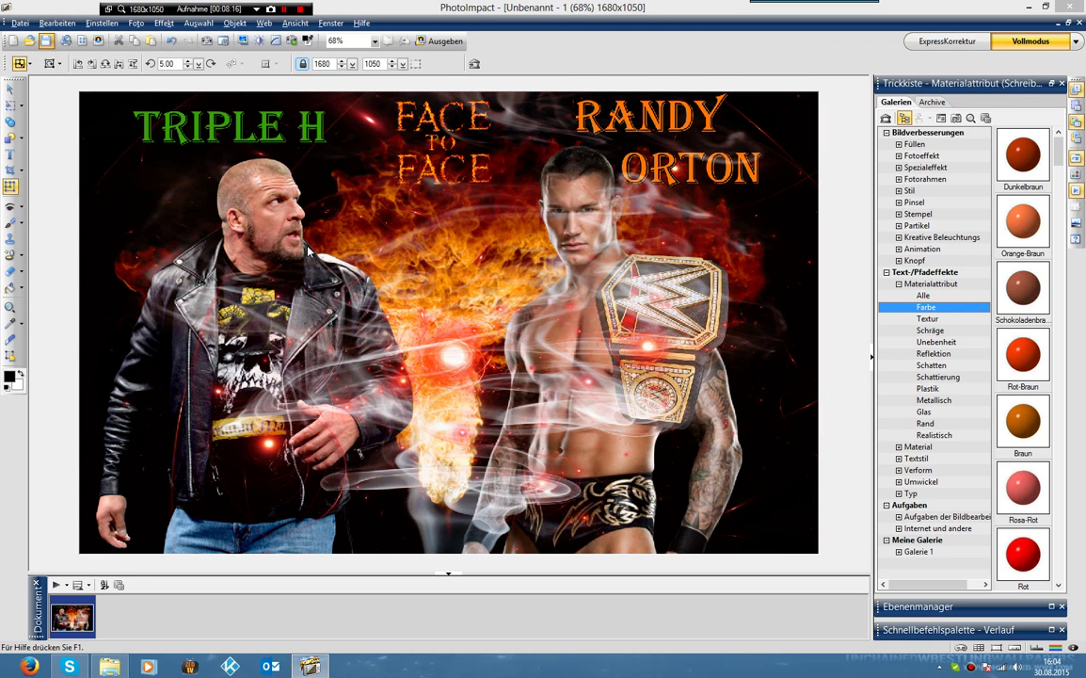
left_click(477, 189)
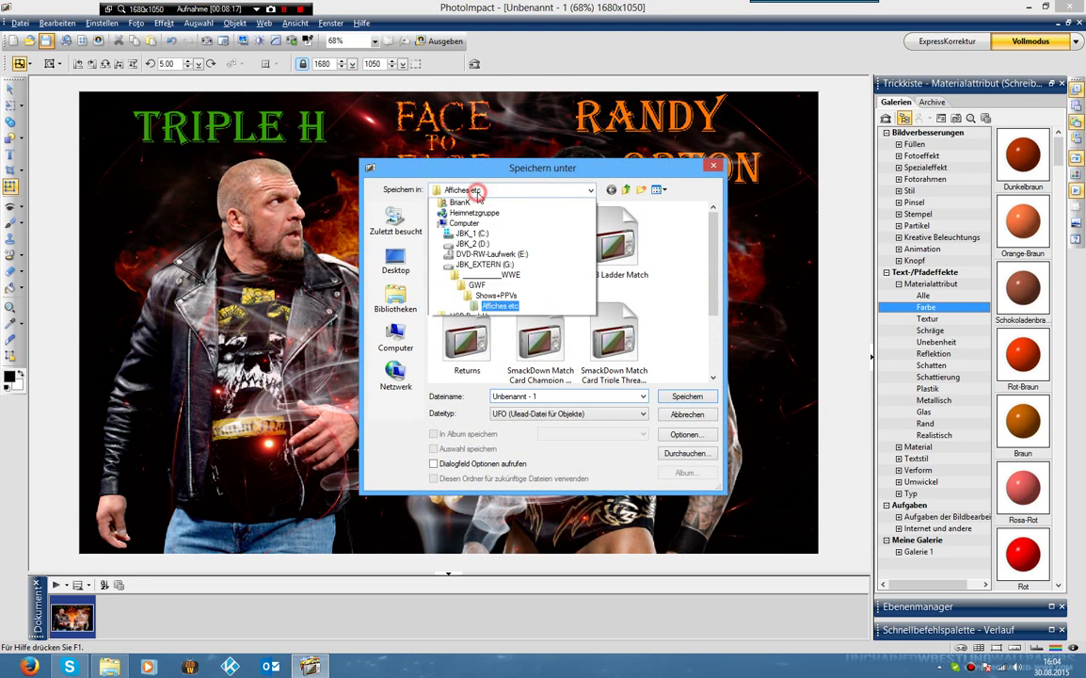
left_click(477, 327)
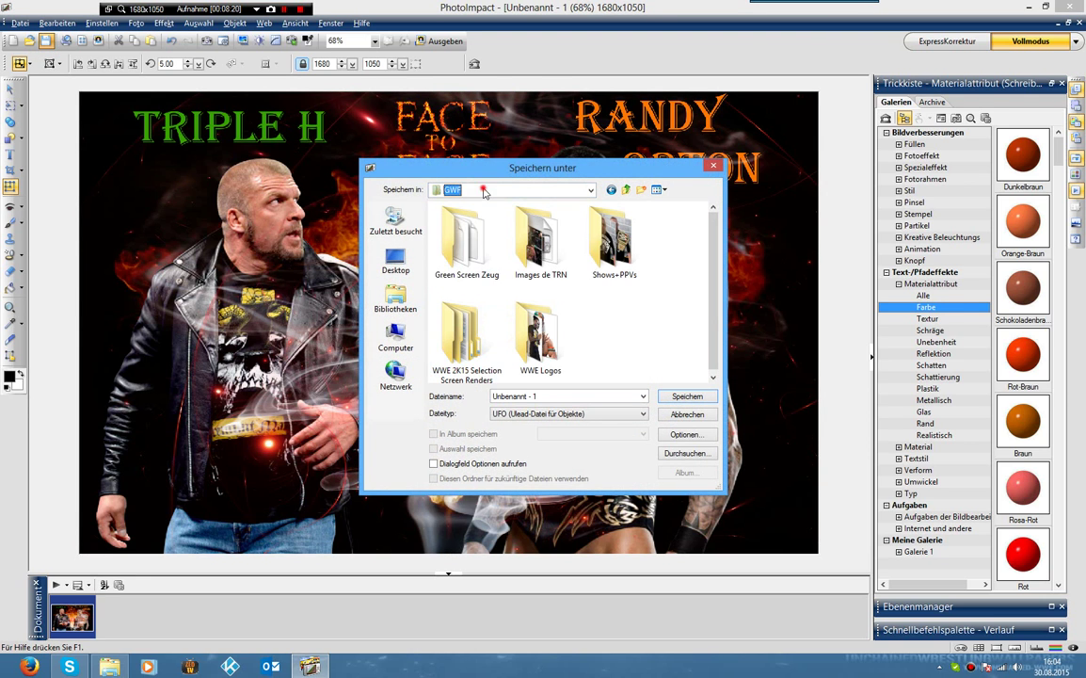
left_click(452, 189)
left_click(504, 317)
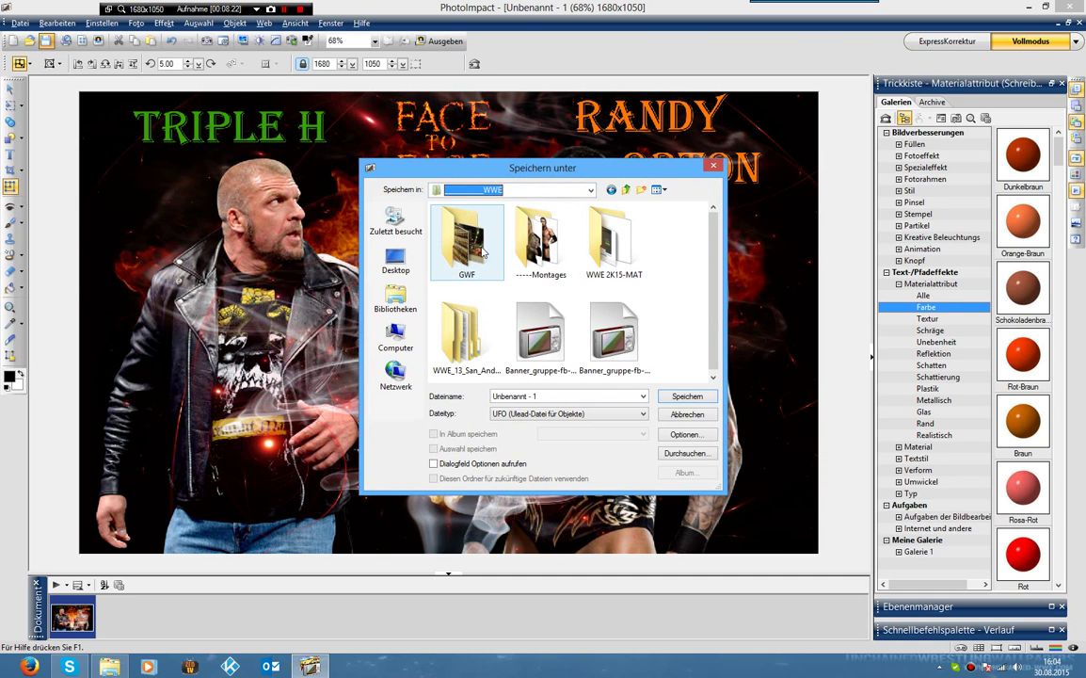
double_click(551, 263)
double_click(470, 236)
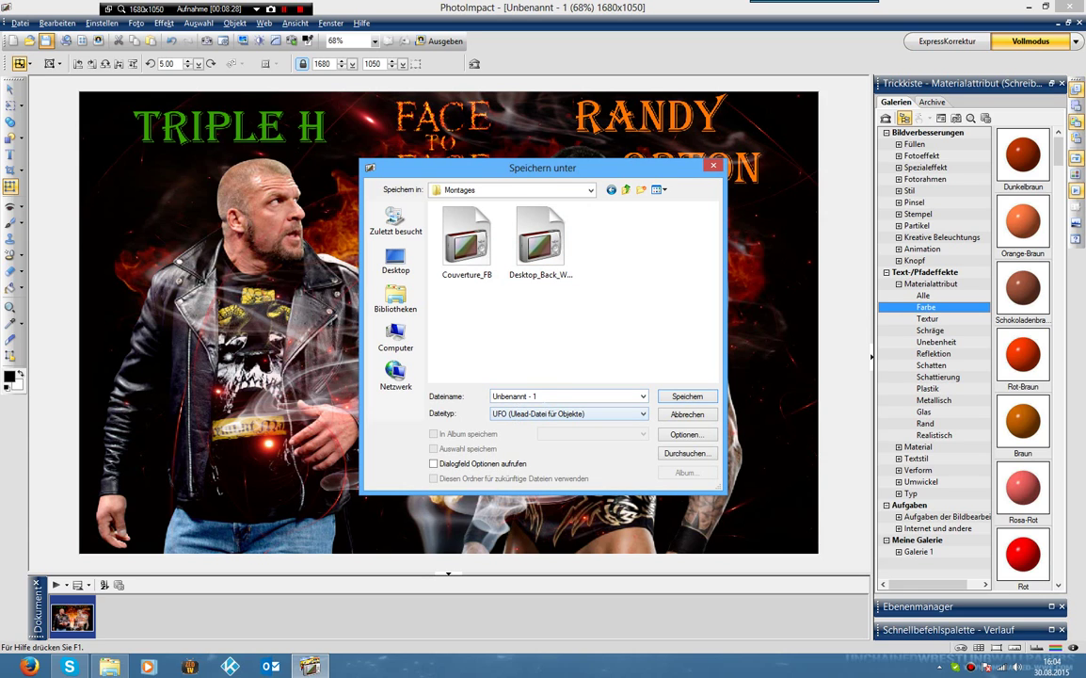
left_click(544, 396)
type("Triple H - Randy Orton FF")
key("Return")
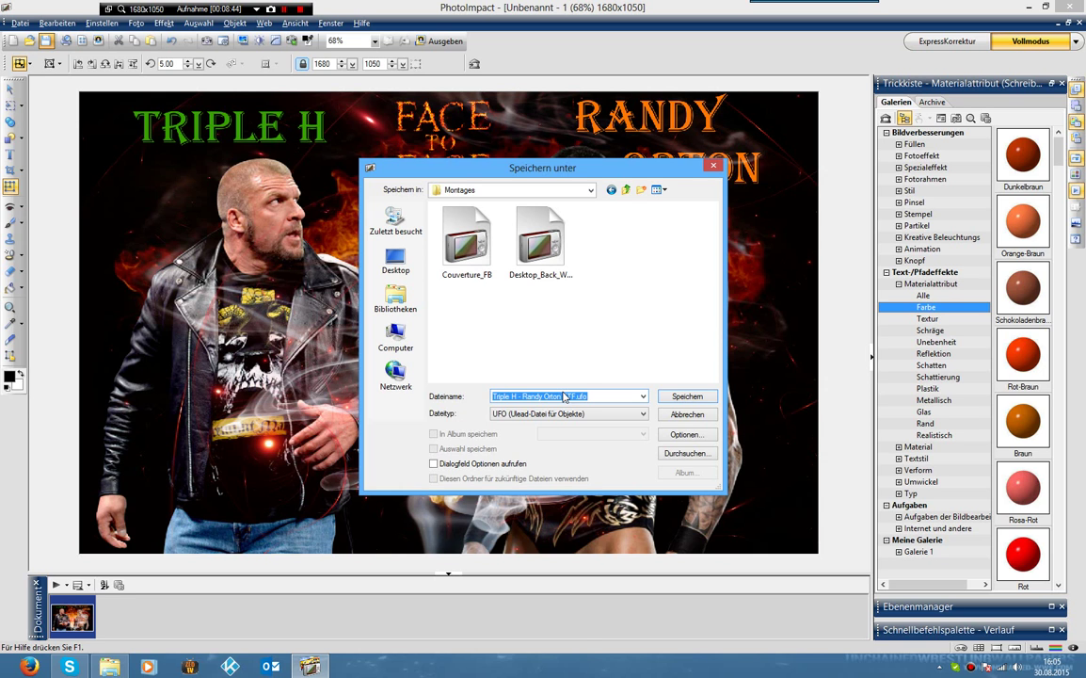
Save a PNG copy of the montage under the same name in the Montages folder, using the PNG Echtfarben preset.
left_click(20, 22)
left_click(55, 148)
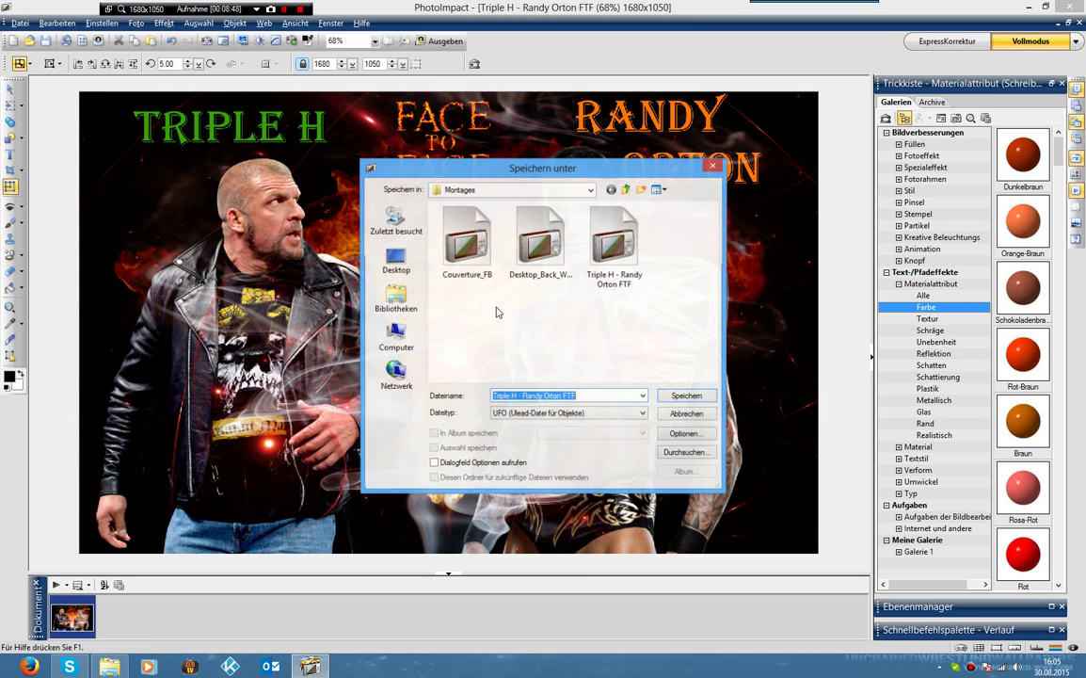
left_click(536, 414)
scroll(552, 467, "up", 1)
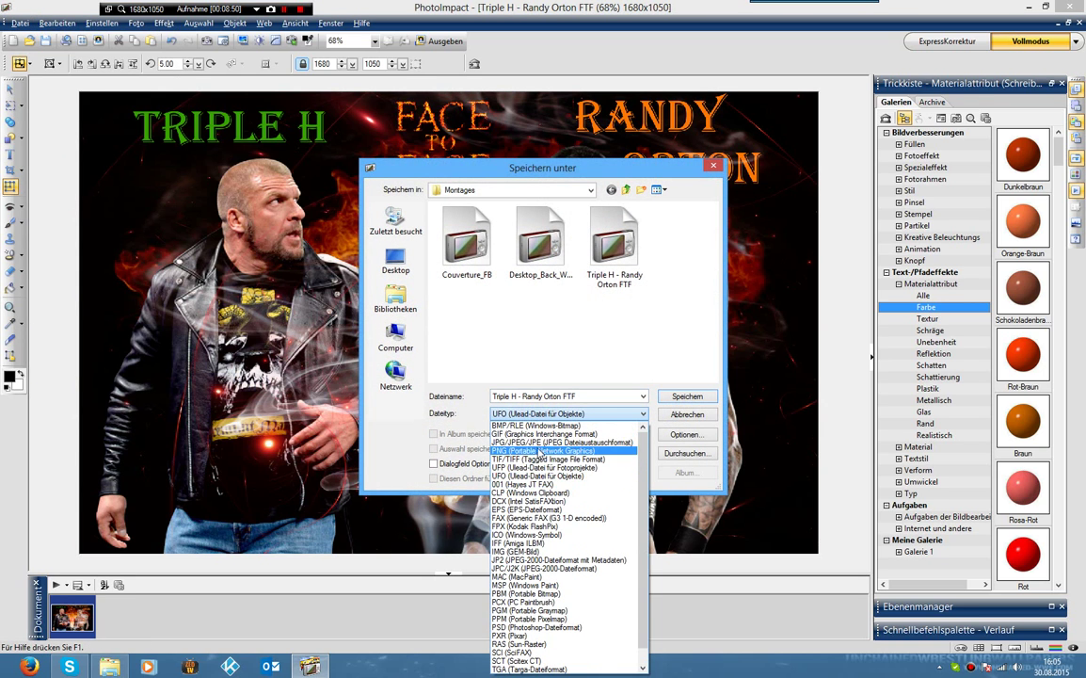
left_click(534, 443)
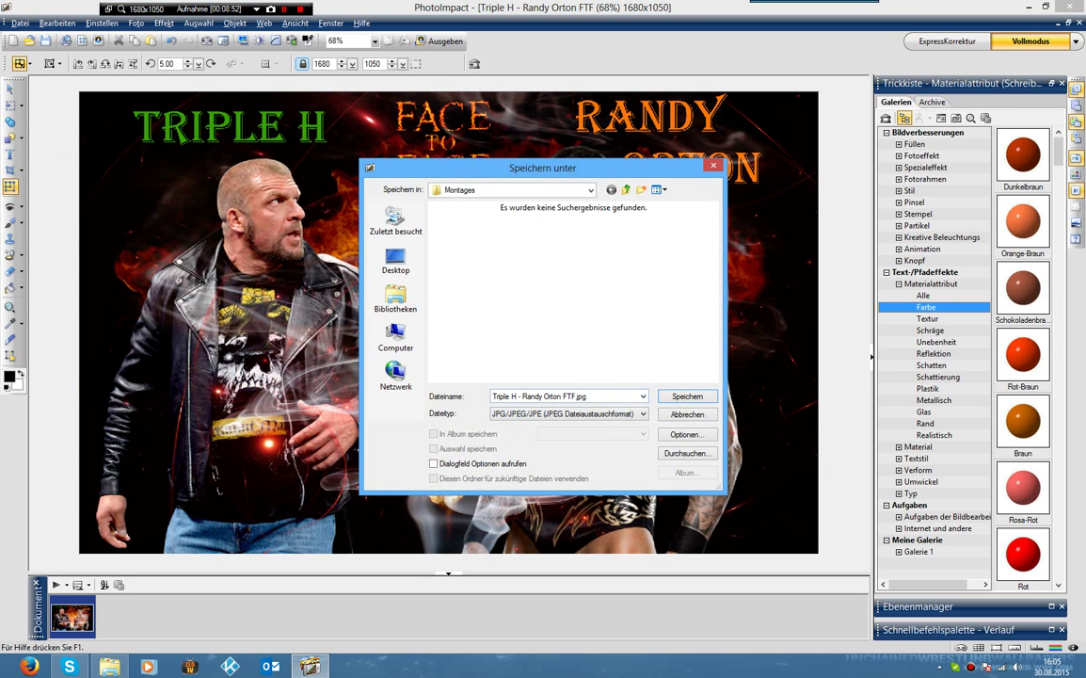
left_click(568, 424)
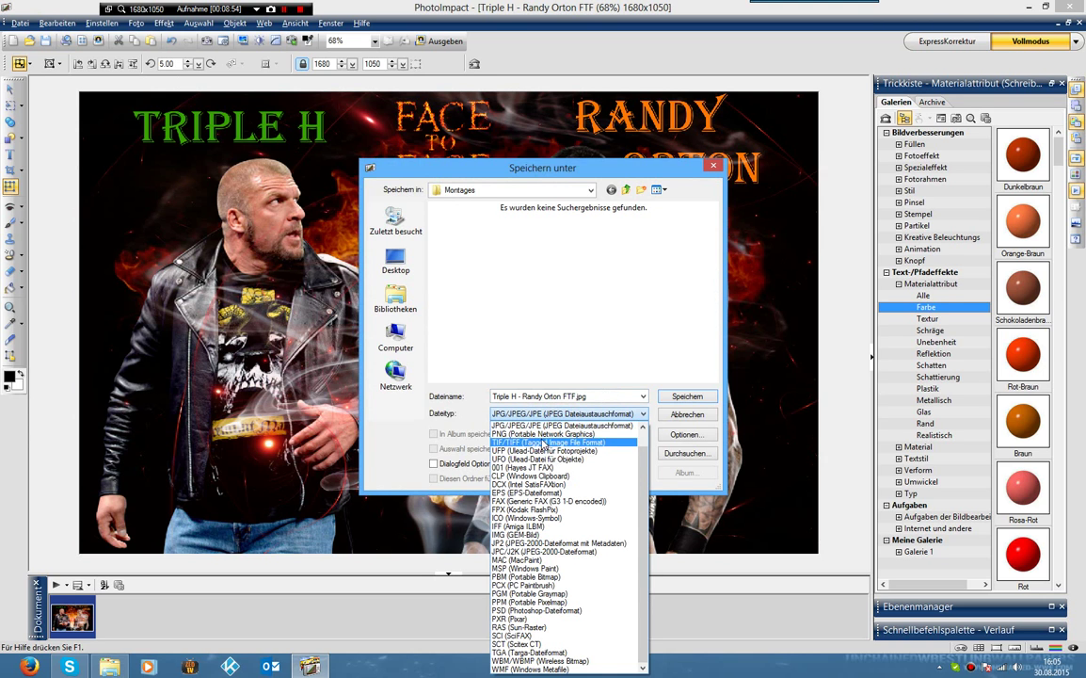
left_click(527, 444)
left_click(676, 398)
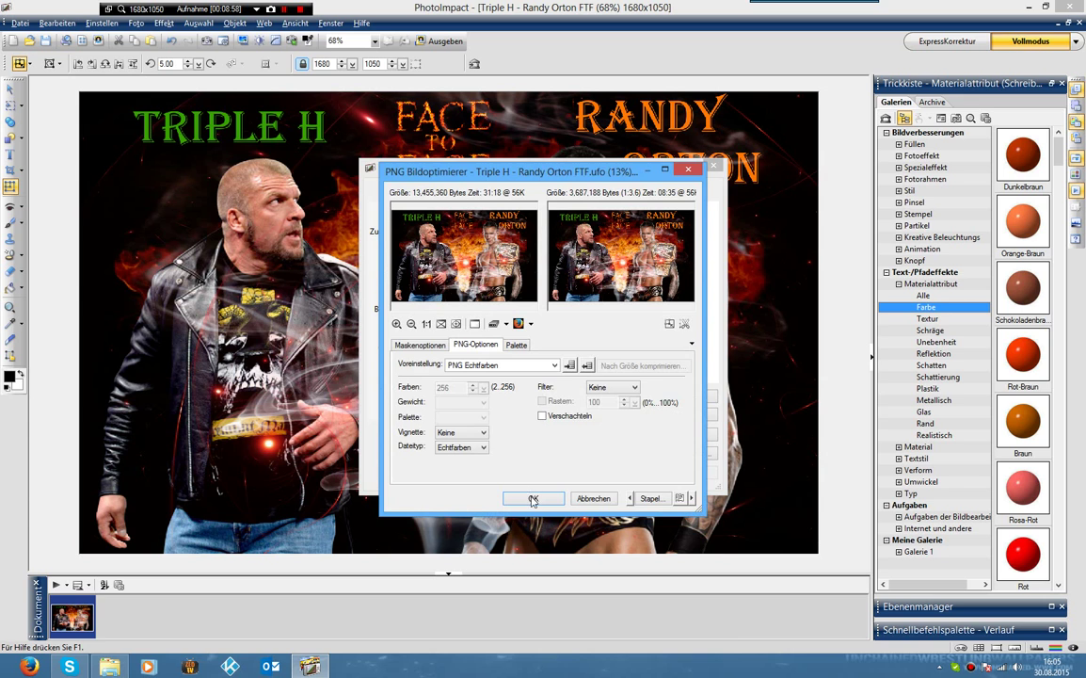
left_click(532, 499)
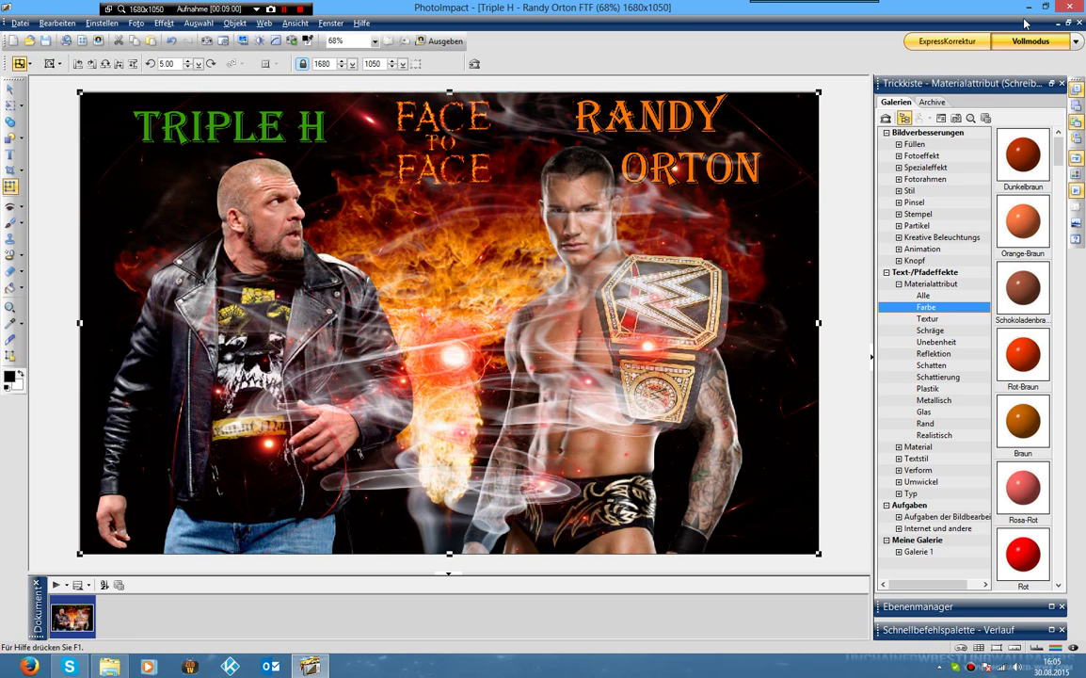
Close PhotoImpact, then view the saved Triple H - Randy Orton FTF PNG from the Montages subfolder and close the image viewer.
left_click(1071, 8)
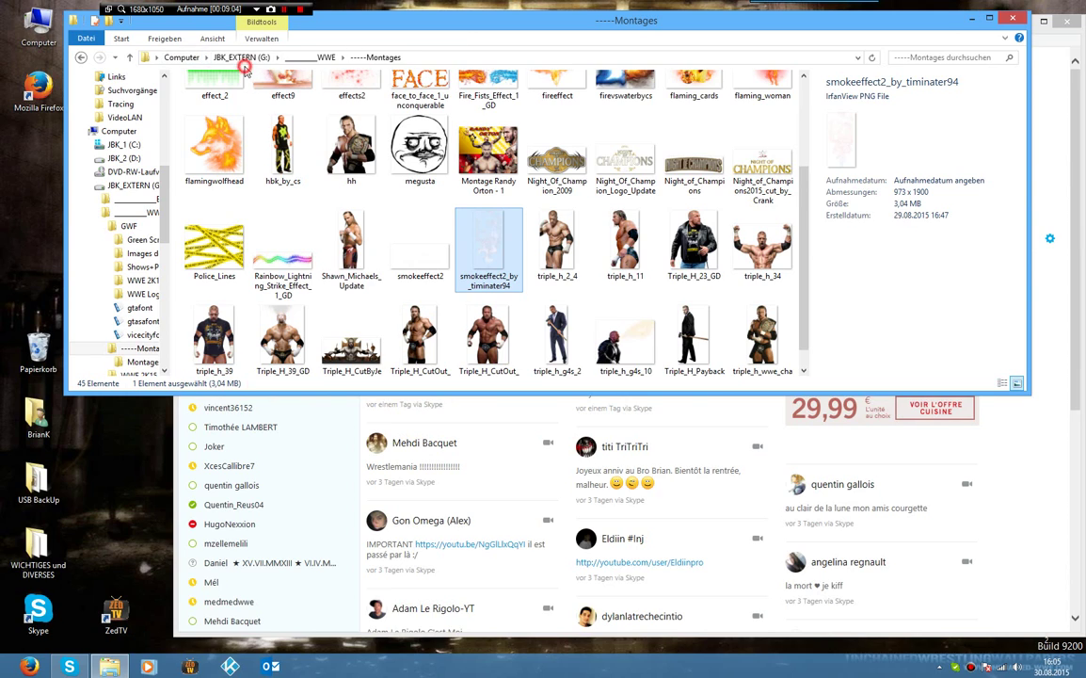
left_click(309, 57)
double_click(302, 126)
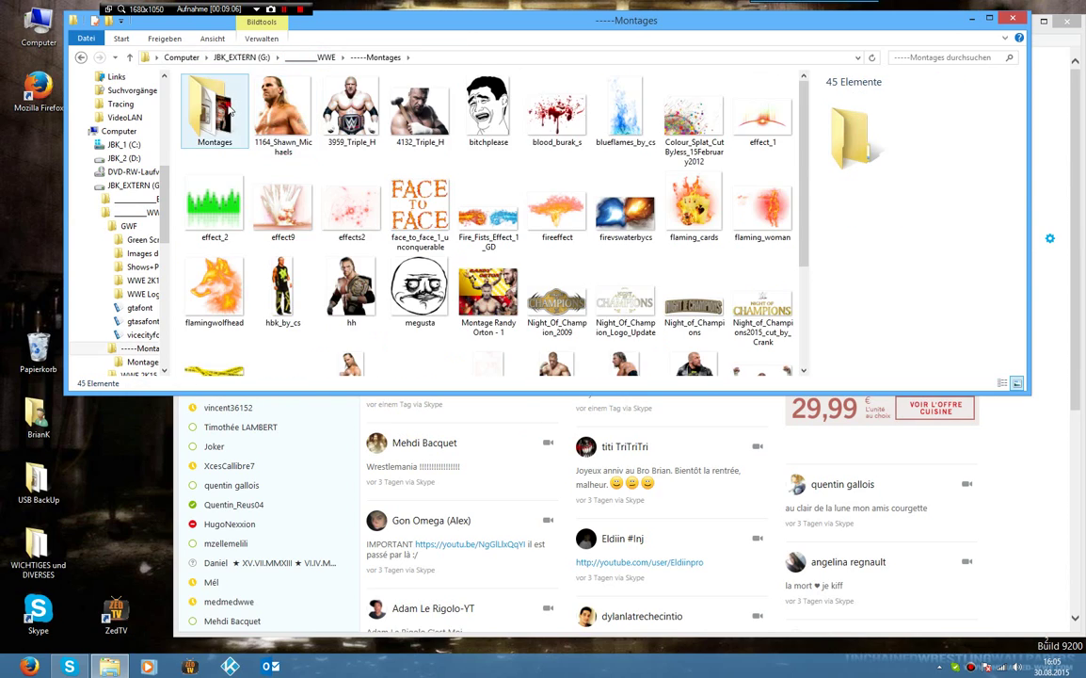
double_click(214, 118)
double_click(563, 118)
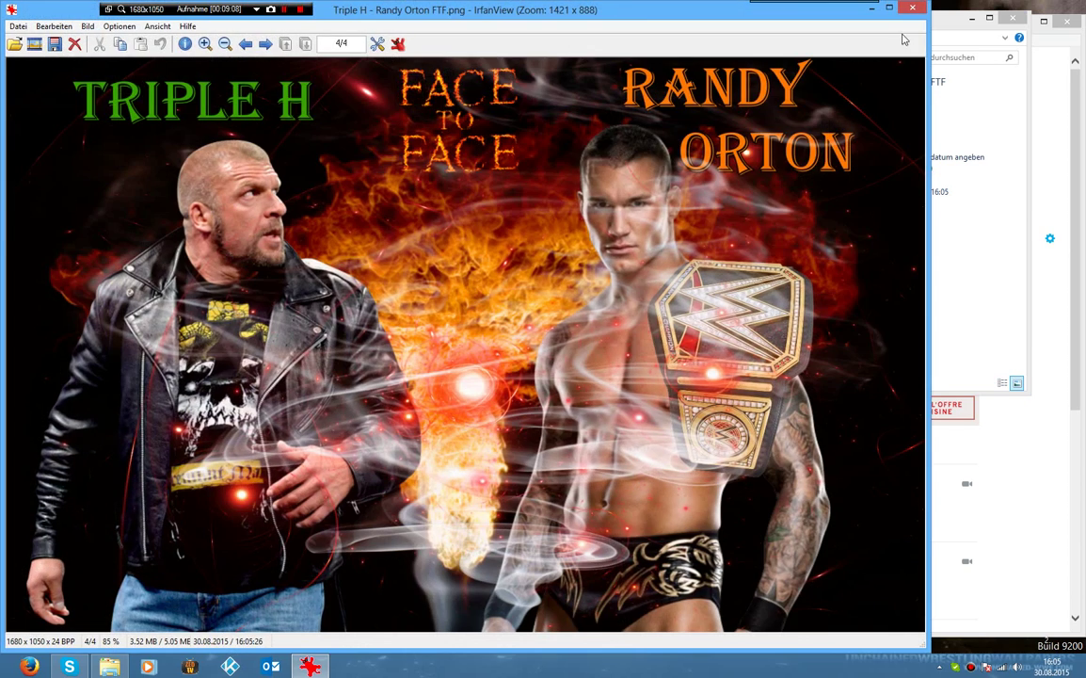
left_click(912, 8)
Set the Triple H - Randy Orton FTF PNG as the desktop background and clear the open windows to show the desktop.
right_click(564, 119)
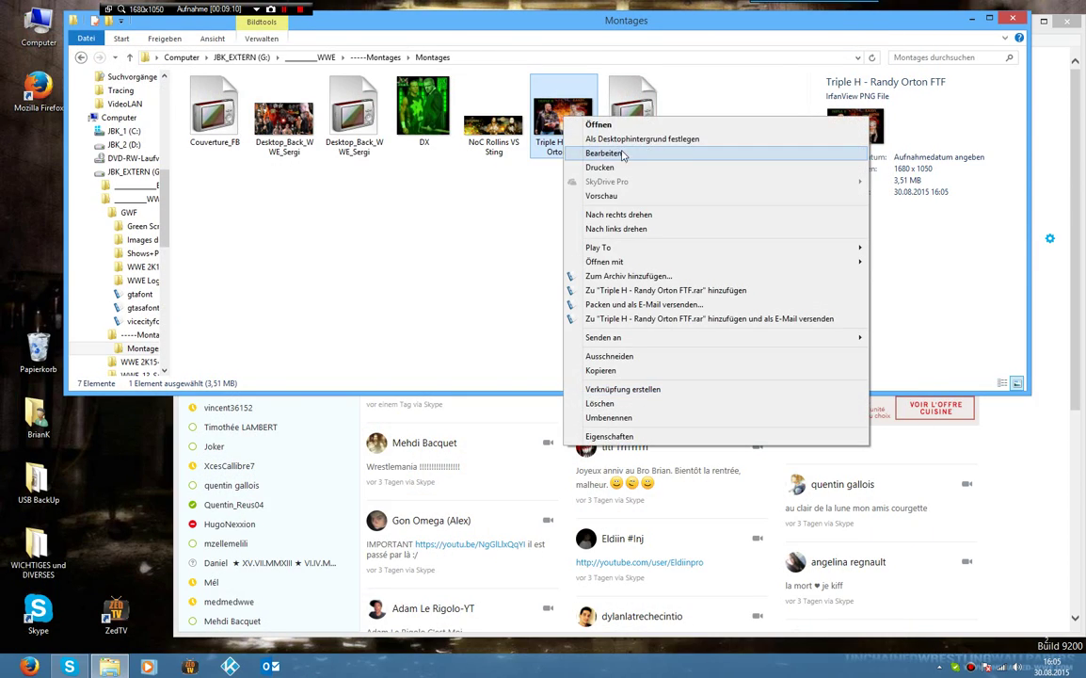
left_click(612, 140)
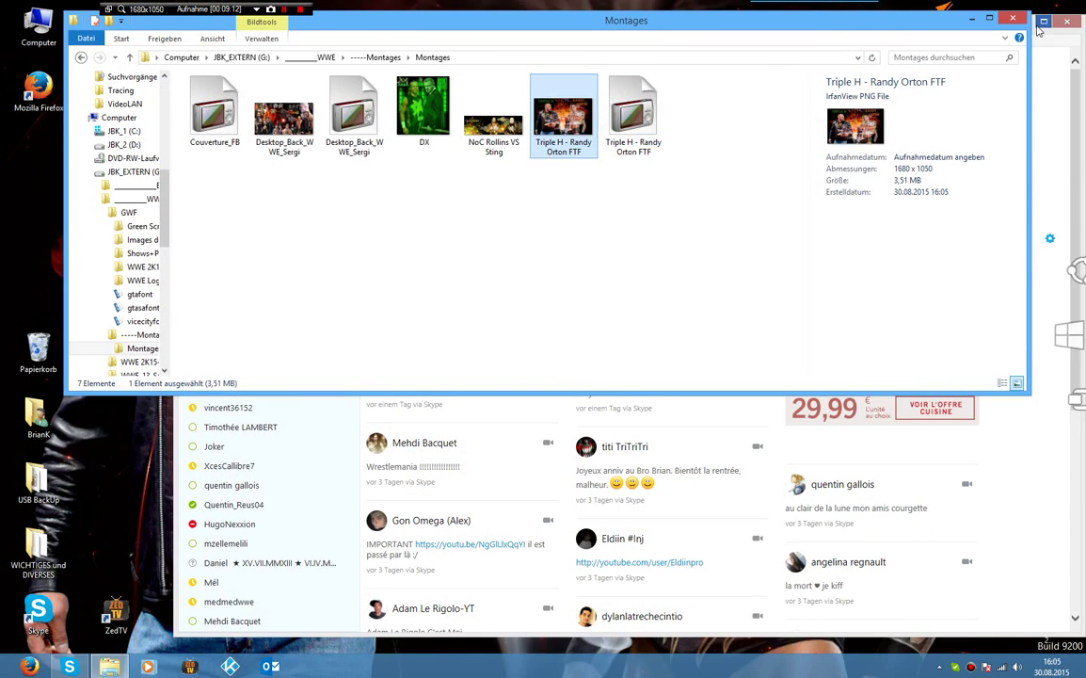
left_click(1021, 23)
left_click(1016, 20)
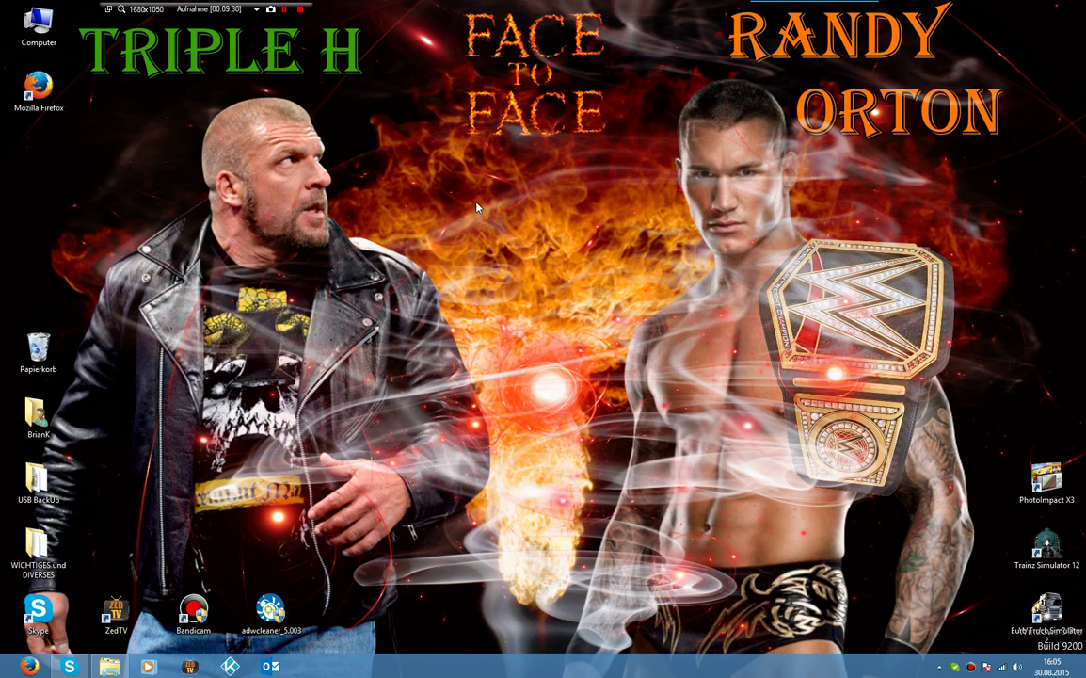
Bring back the Montages folder window and browse to the Shows+PPVs folder inside GWF to look through its images.
double_click(39, 24)
left_click(111, 666)
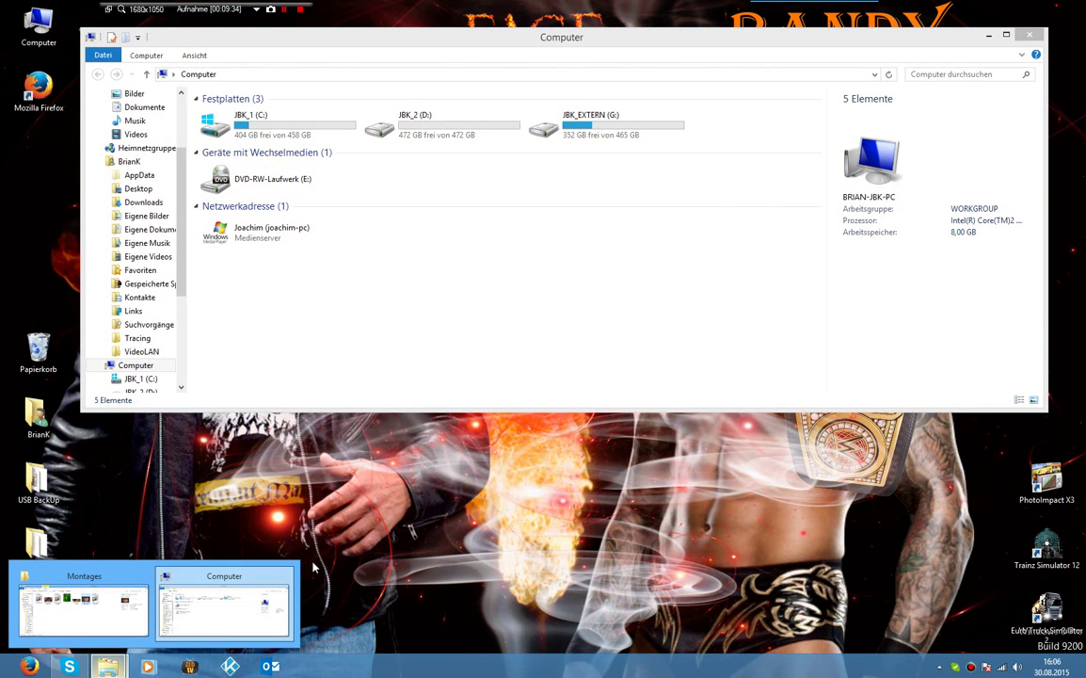
left_click(284, 576)
left_click(90, 603)
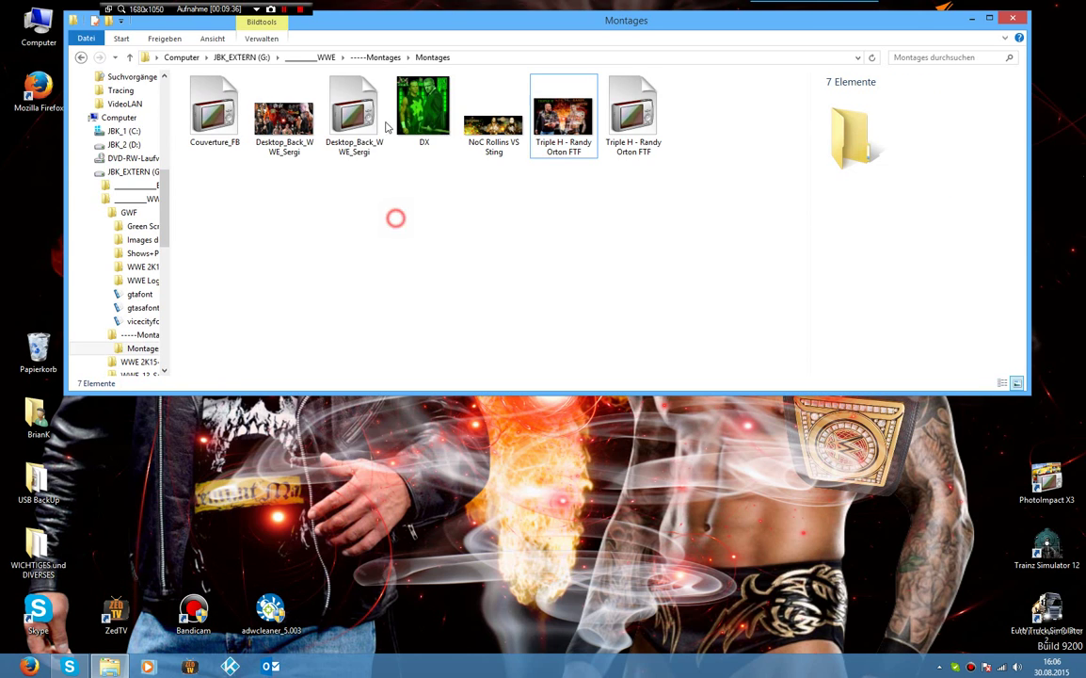
left_click(379, 57)
left_click(325, 57)
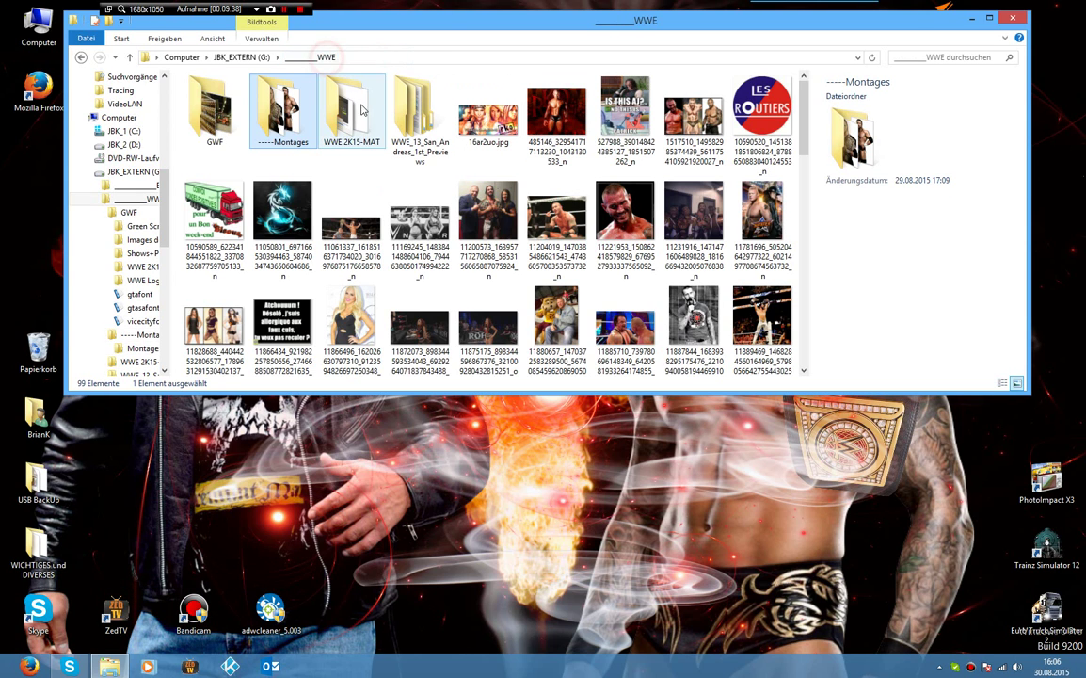
double_click(214, 111)
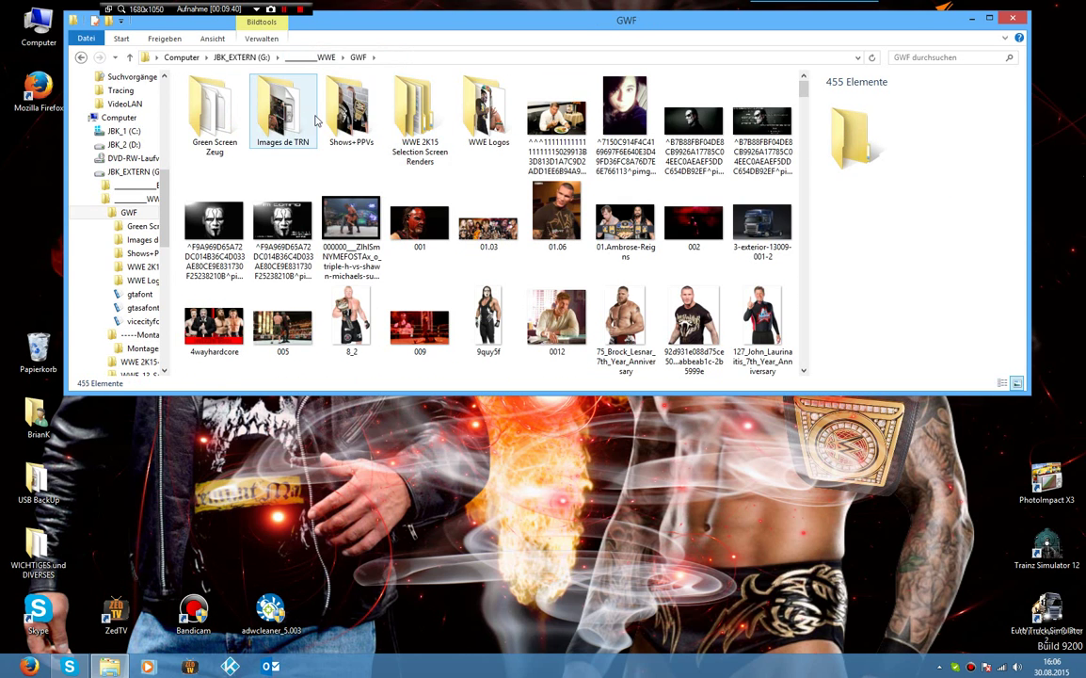
left_click(370, 110)
key("Return")
scroll(439, 247, "down", 5)
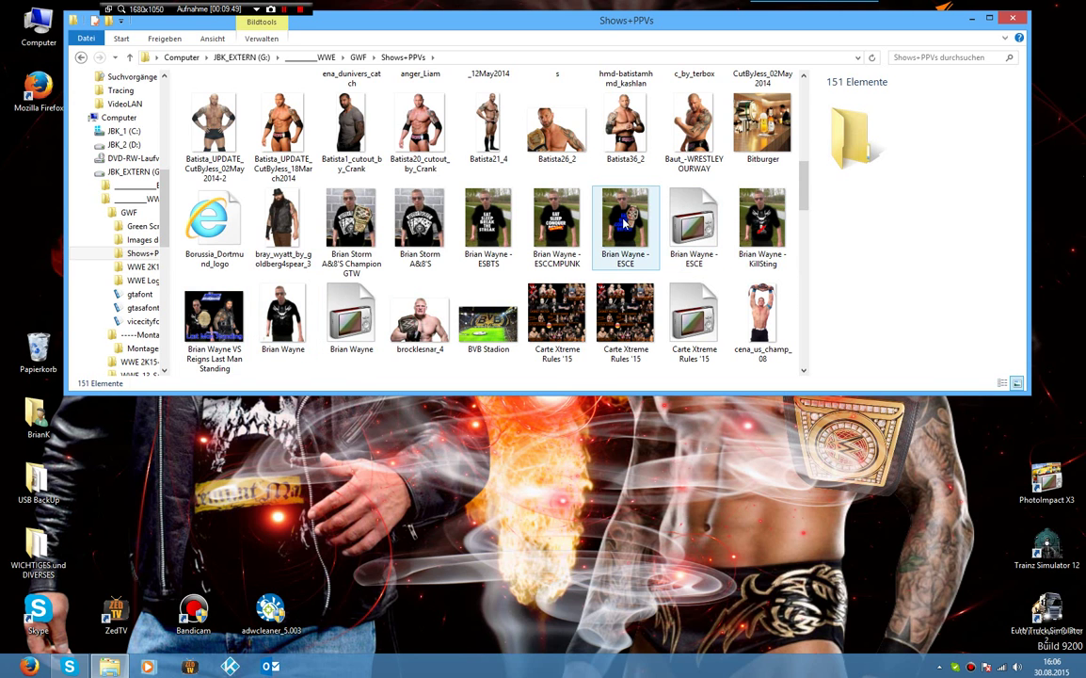
scroll(624, 222, "down", 3)
scroll(471, 217, "up", 10)
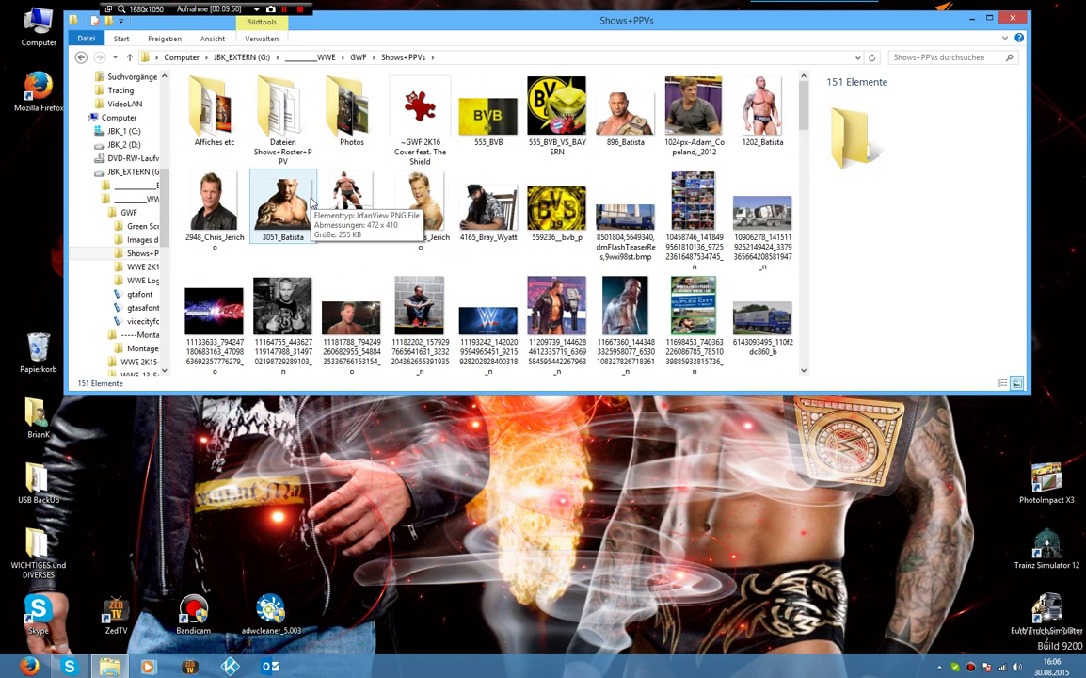
View the 17.04 picture in the Photos subfolder, close it and return to the Shows+PPVs folder.
double_click(349, 108)
left_click(226, 127)
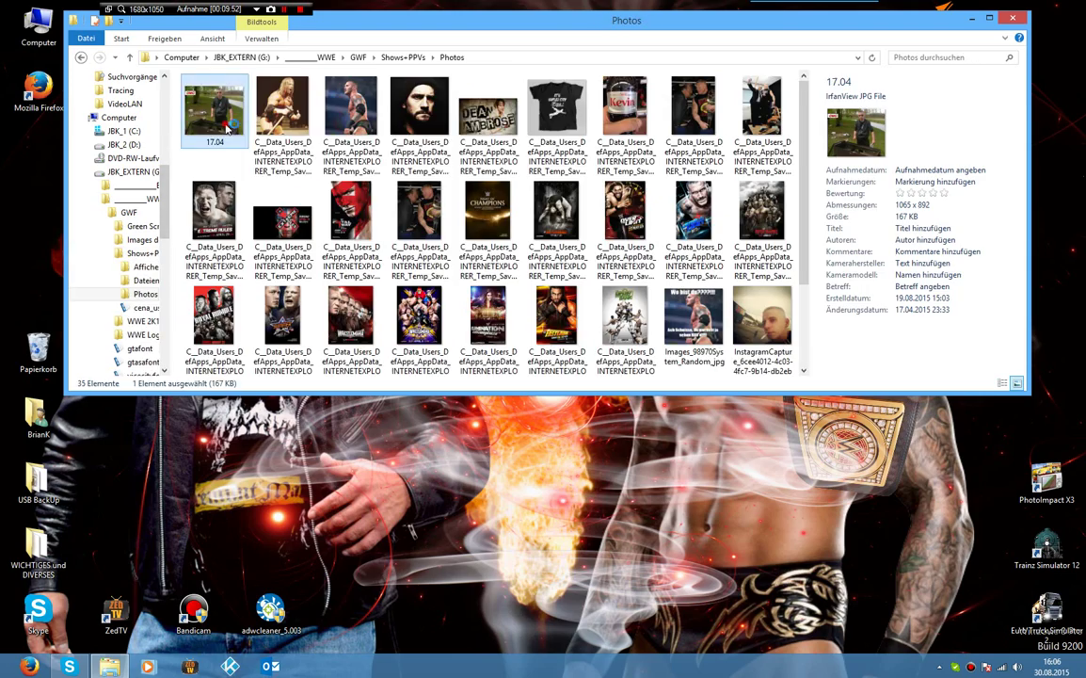
double_click(226, 127)
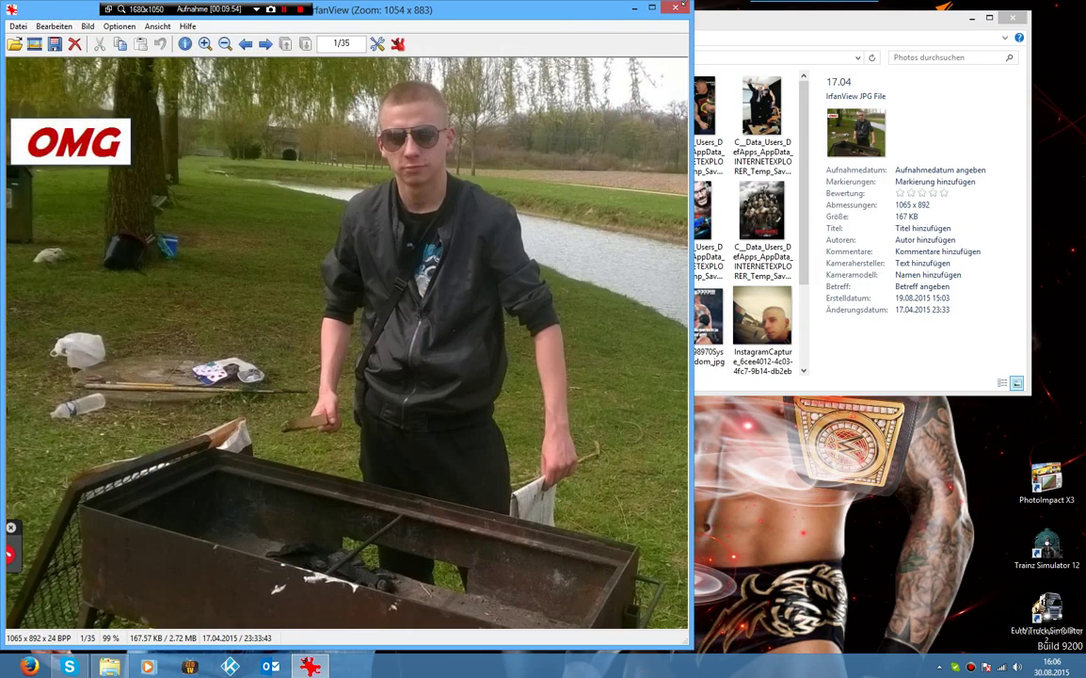
left_click(681, 9)
key("BackSpace")
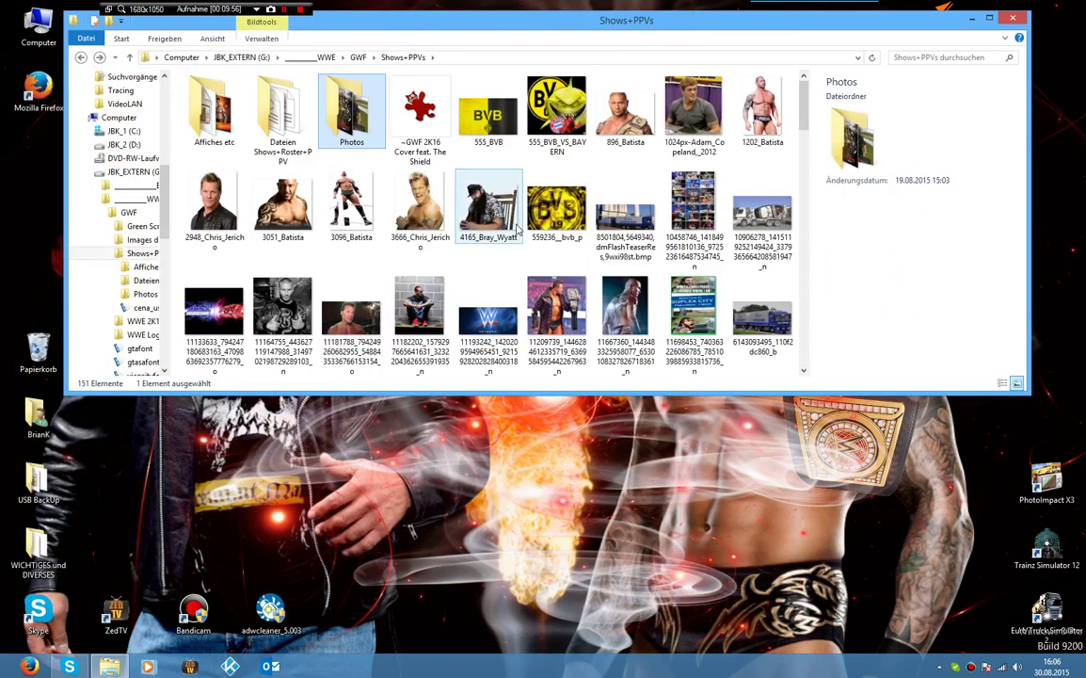
View the cut-out image of the man in the Legend Killer shirt in Shows+PPVs and close it.
scroll(513, 270, "down", 2)
scroll(512, 270, "down", 5)
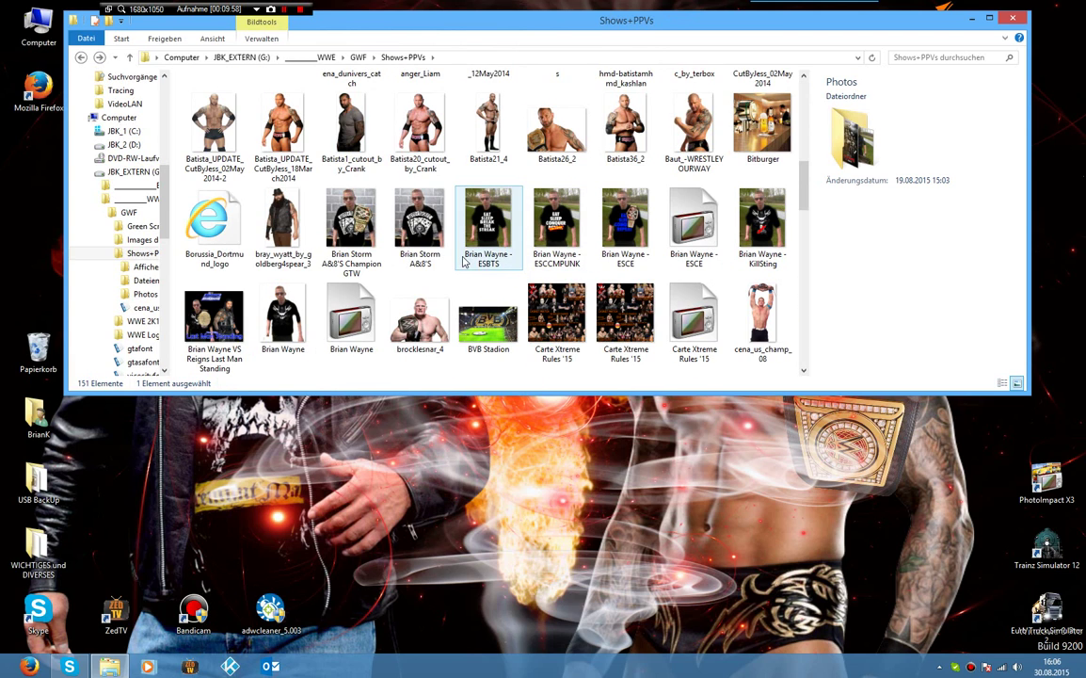
double_click(323, 337)
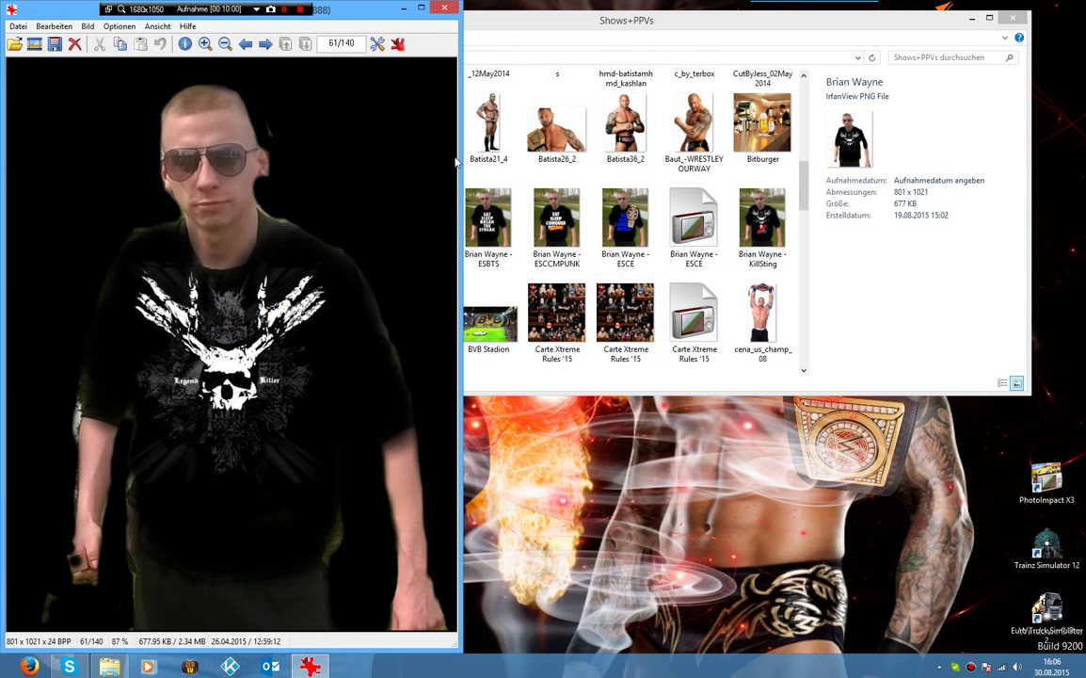
left_click(446, 7)
View the A&8'S Champion GTW, A&8'S and ESBTS shirt pictures one after another, closing each.
double_click(334, 209)
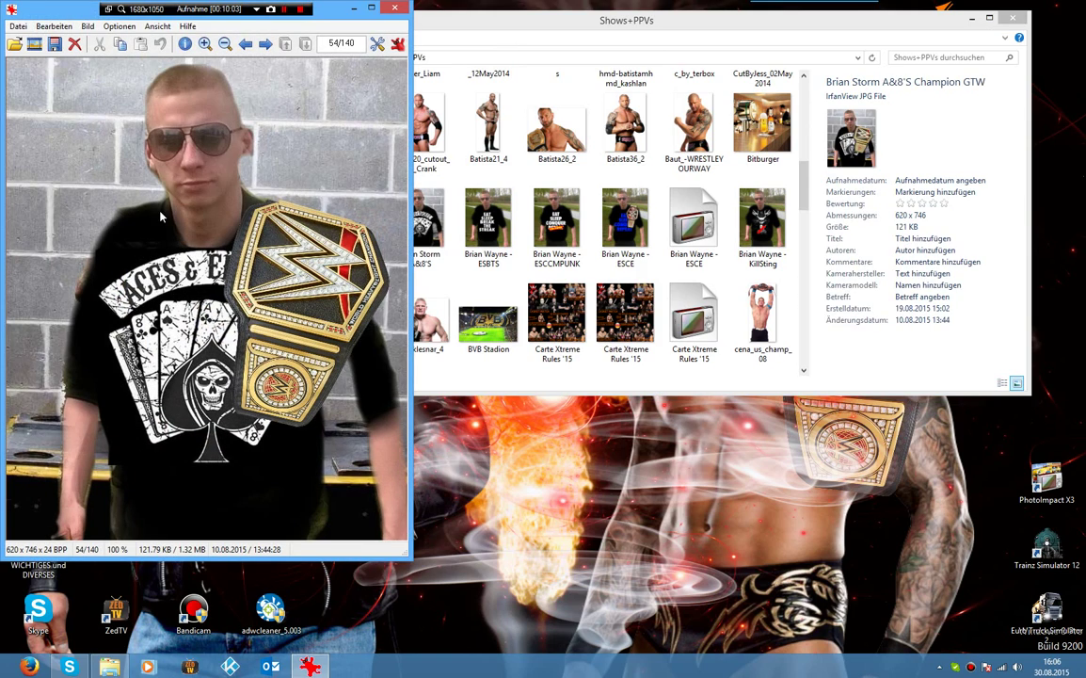
left_click(409, 8)
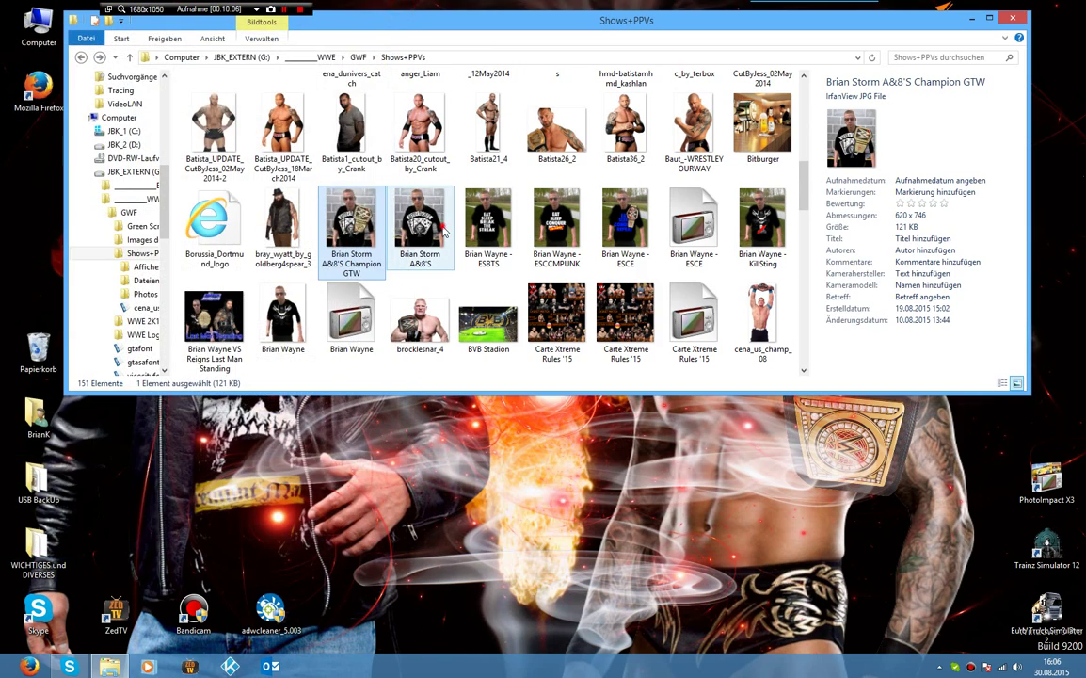
double_click(405, 209)
left_click(404, 8)
double_click(513, 233)
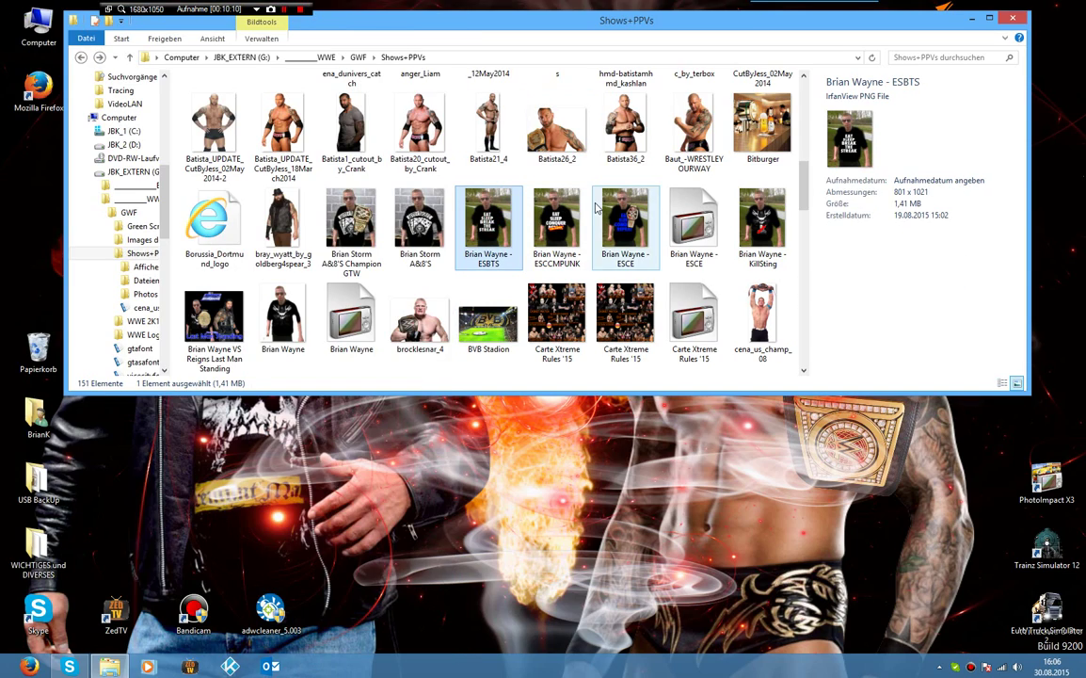
View the Last Man Standing match poster and the Carte Xtreme Rules '15 match card, moving the card's viewer window to mid-screen.
double_click(215, 320)
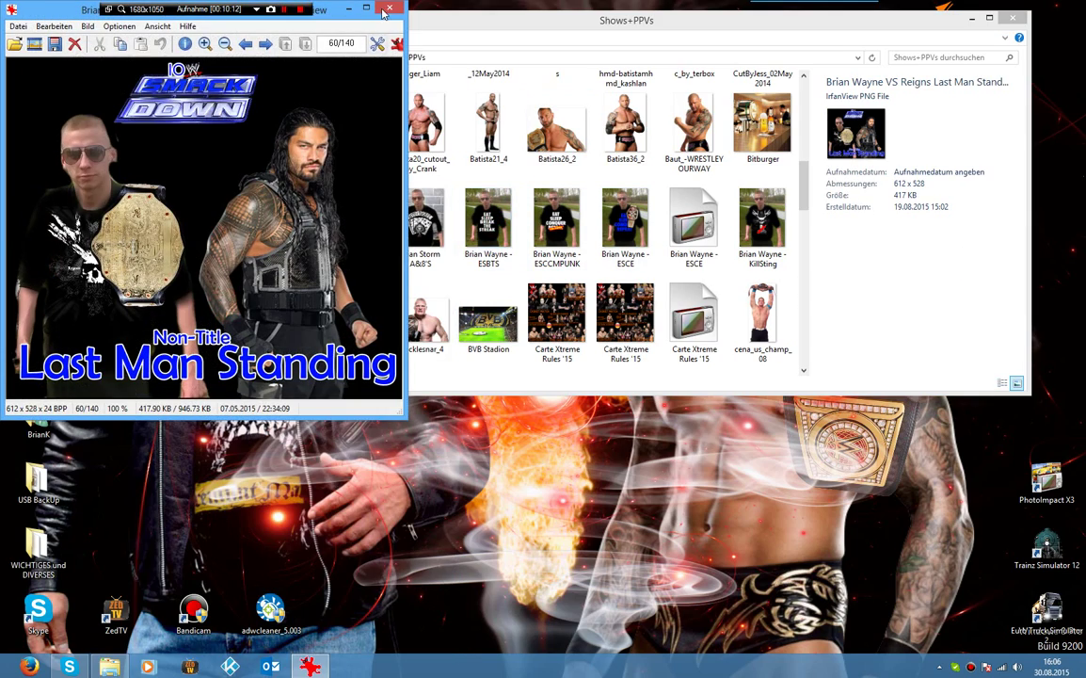
key("Escape")
scroll(420, 243, "up", 10)
scroll(419, 243, "down", 10)
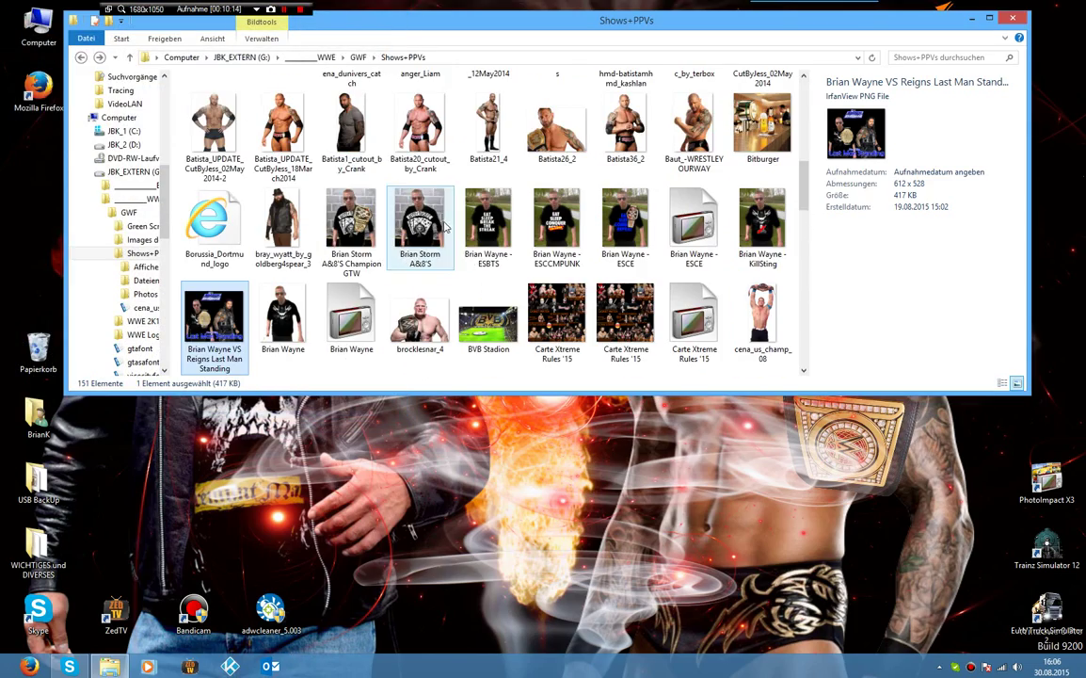
double_click(556, 311)
left_click_drag(410, 11, 721, 11)
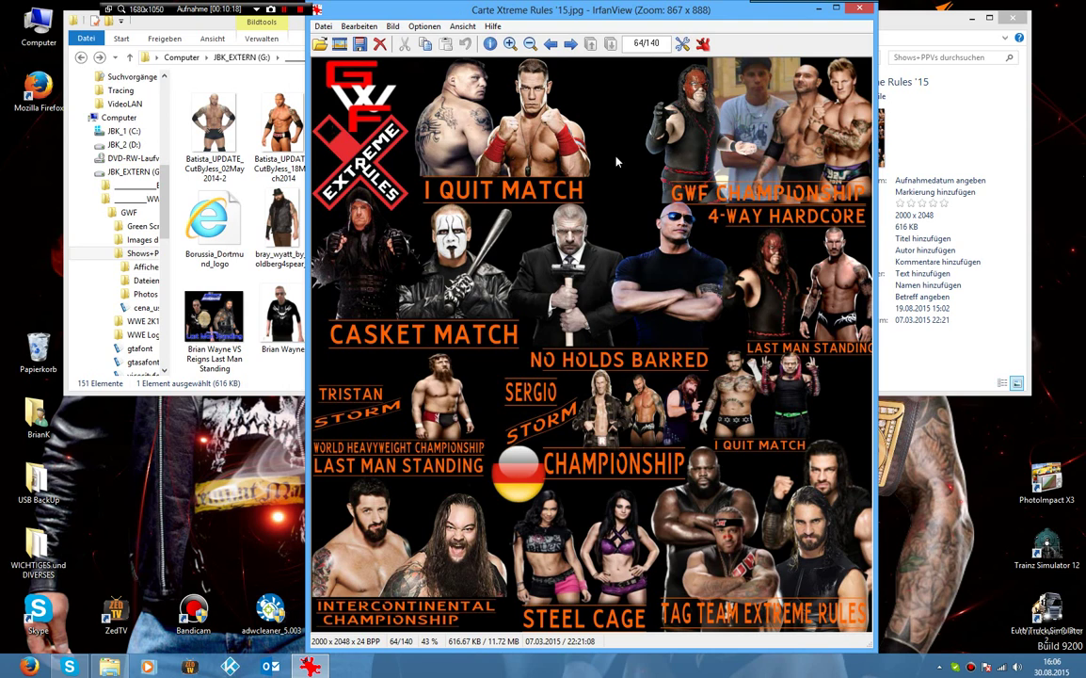
Close the Carte Xtreme Rules '15 match card and return to the beginning of the Shows+PPVs folder.
left_click(862, 10)
left_click(511, 118)
scroll(395, 175, "up", 10)
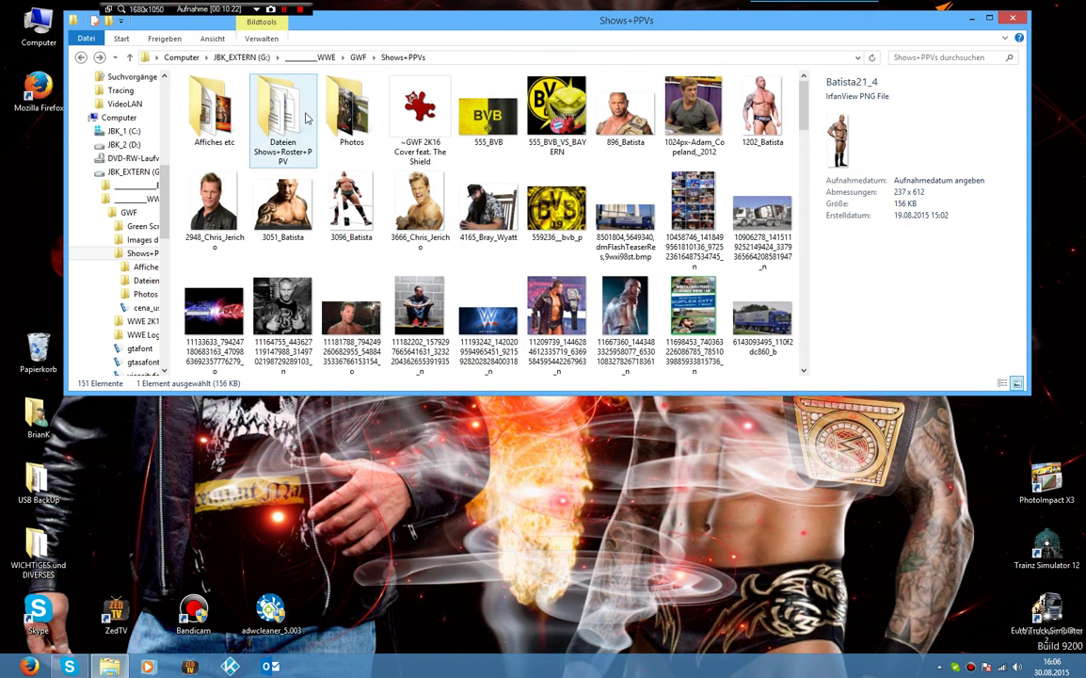
Open the Affiches etc subfolder and view the Backlash 2015 poster, shifting its viewer window slightly before closing it.
double_click(215, 115)
double_click(216, 118)
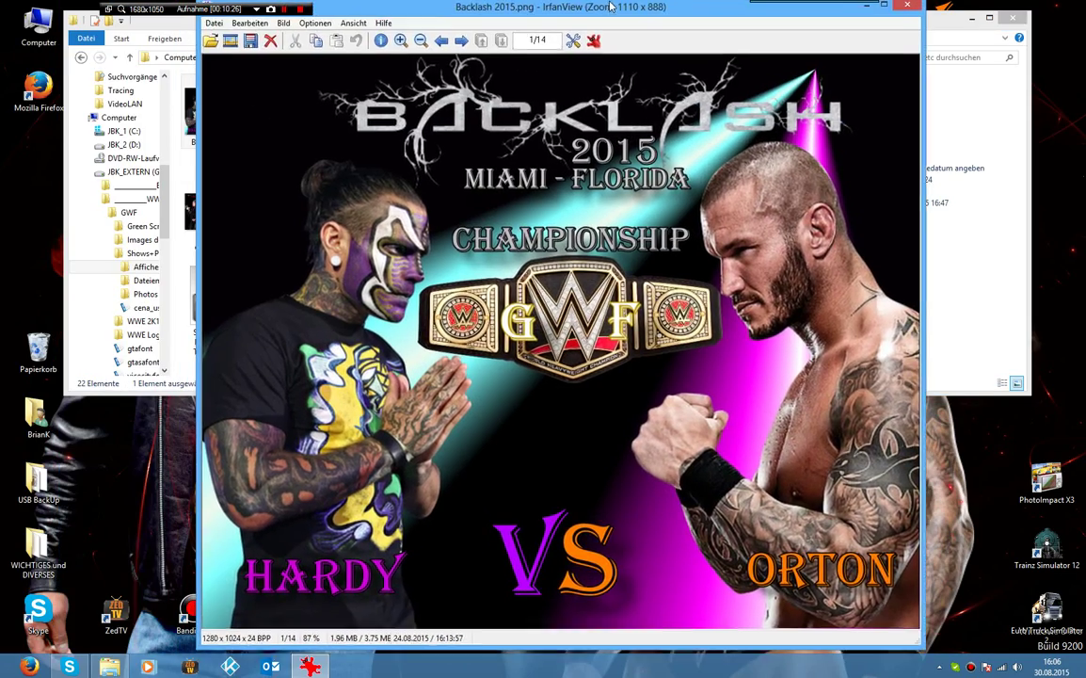
left_click_drag(610, 7, 666, 11)
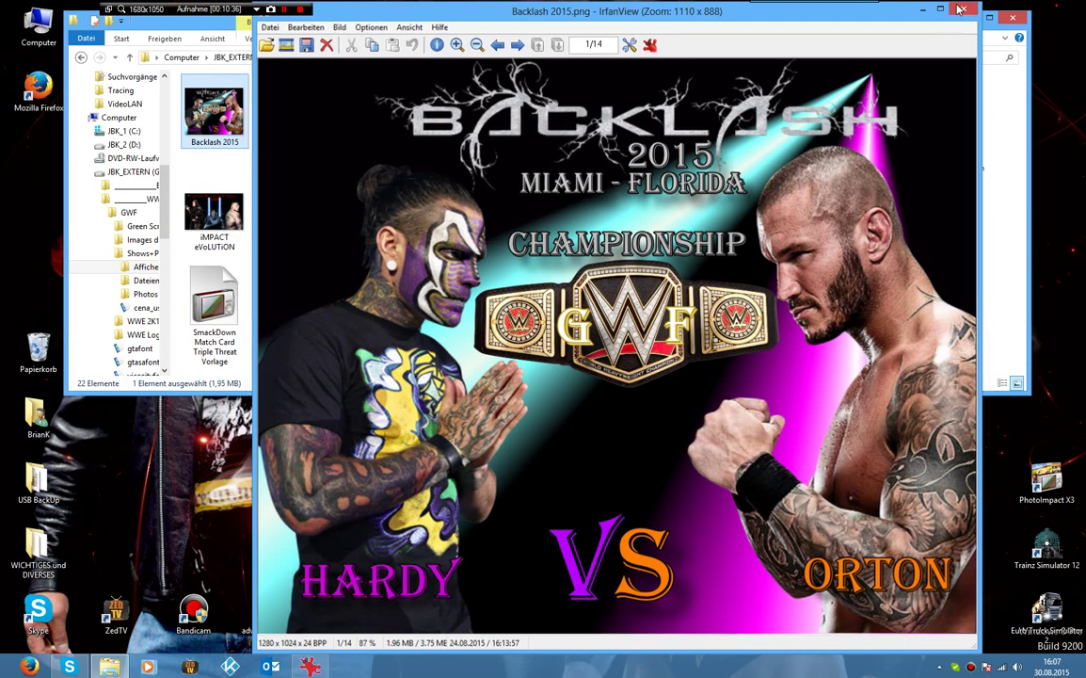
left_click(960, 10)
View the Bragging Rights 2015 and iMPACT eVoLUTiON posters one after another, closing each.
double_click(396, 129)
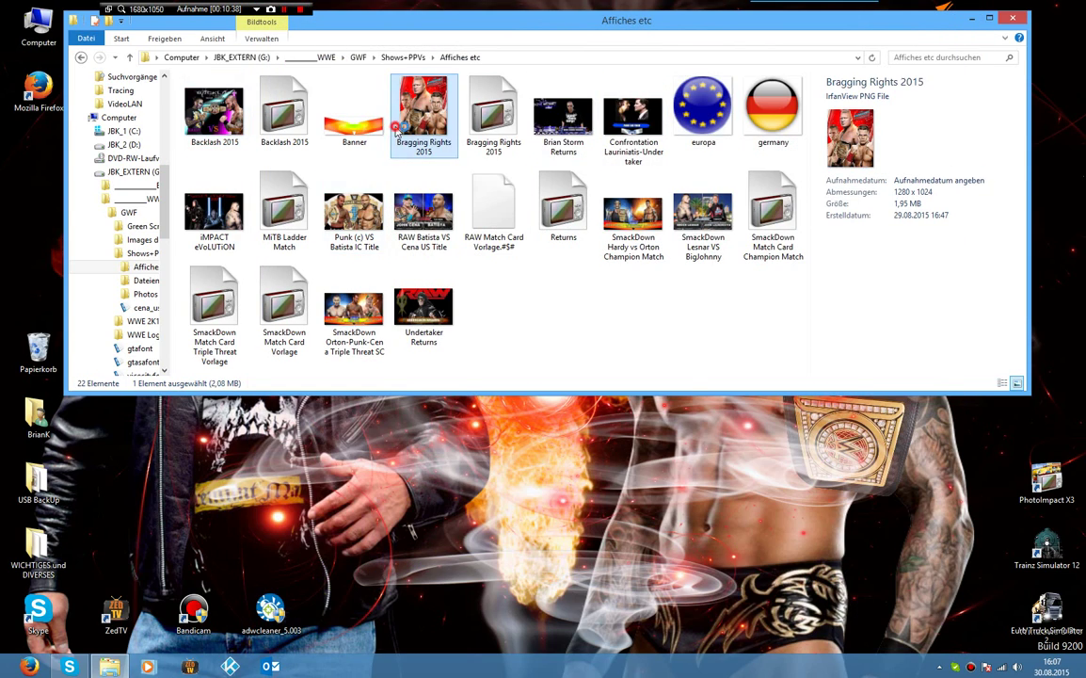
left_click_drag(320, 5, 594, 24)
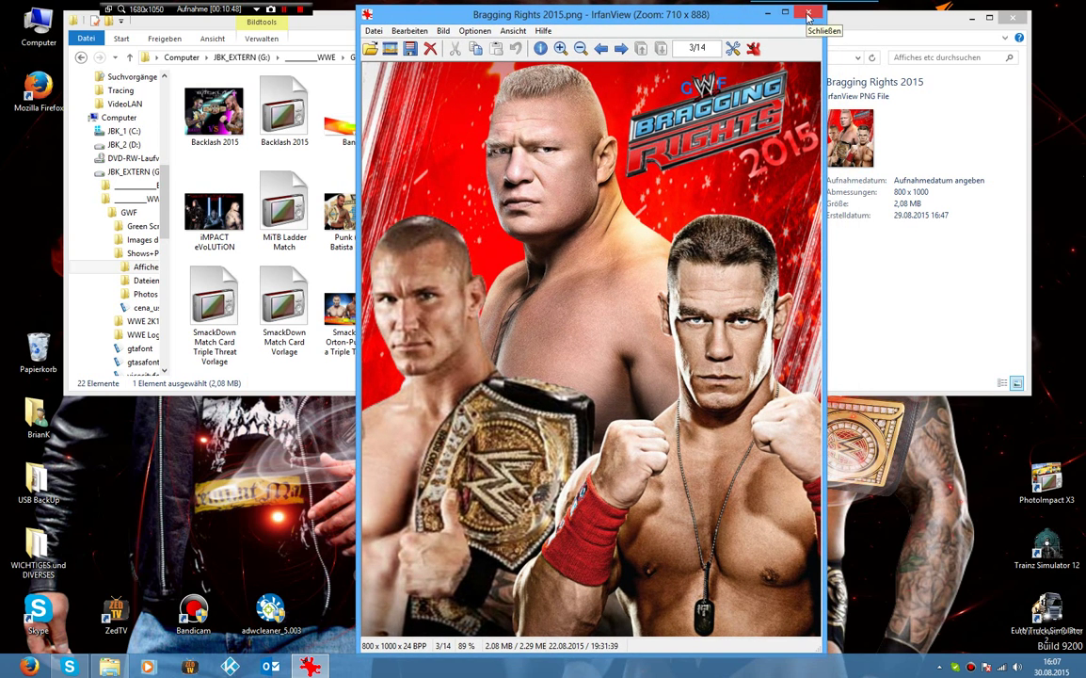
left_click(807, 14)
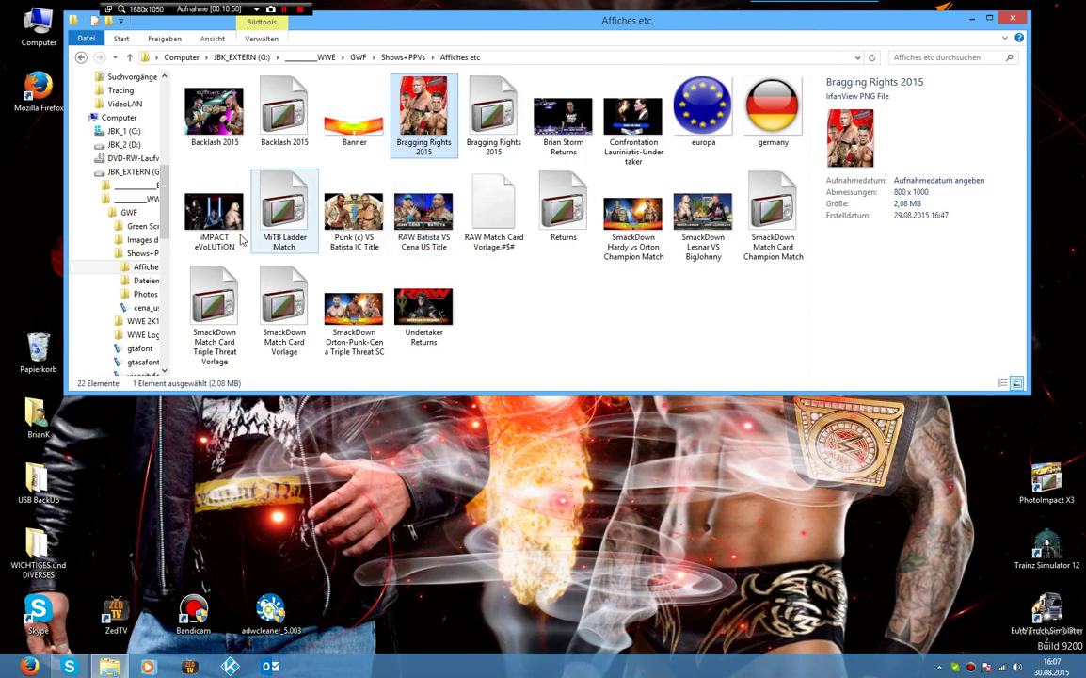
left_click(226, 240)
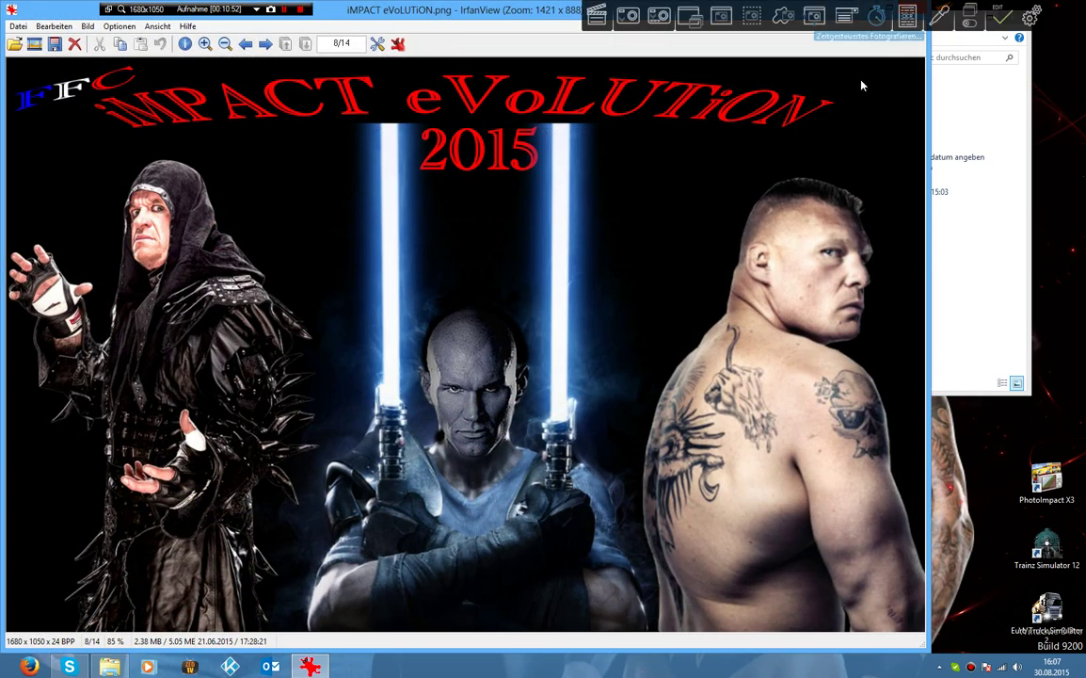
left_click(913, 9)
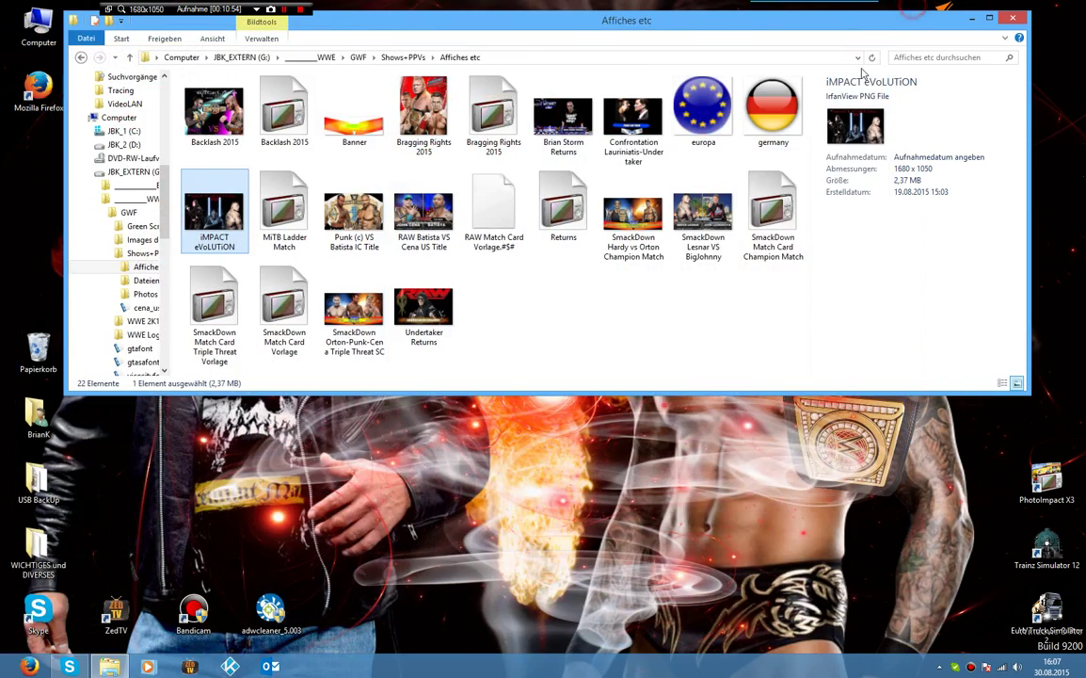
View the Grand Theft Suplex shirt return poster, Confrontation Lauriniatis-Undertaker and SmackDown Lesnar VS BigJohnny one after another, closing each.
double_click(582, 119)
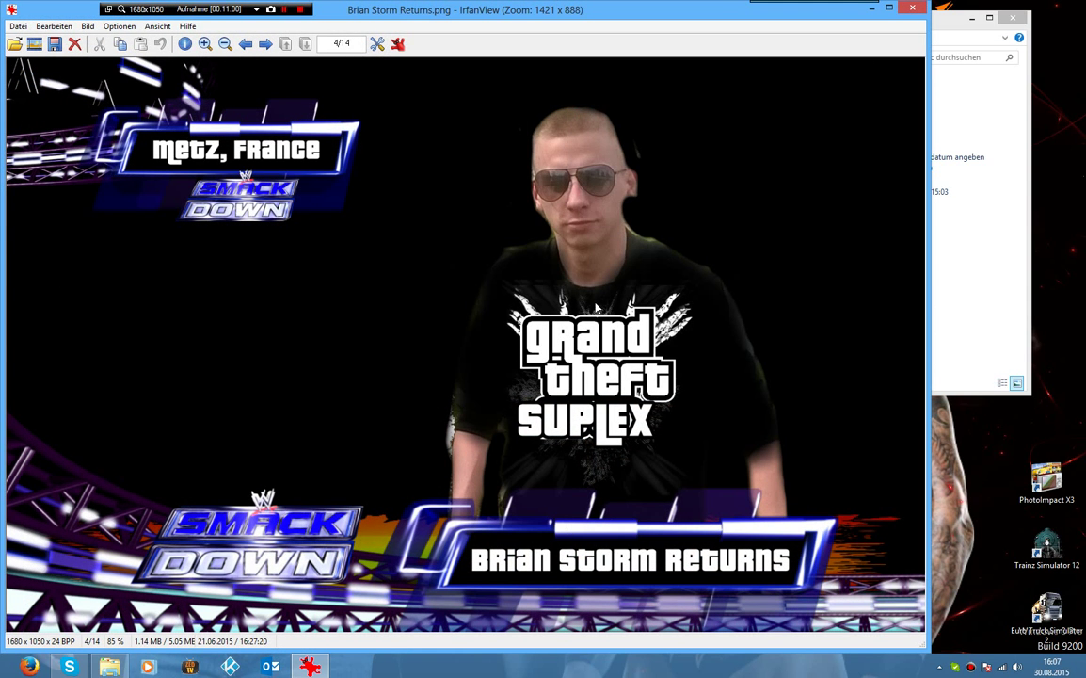
left_click(915, 7)
double_click(628, 129)
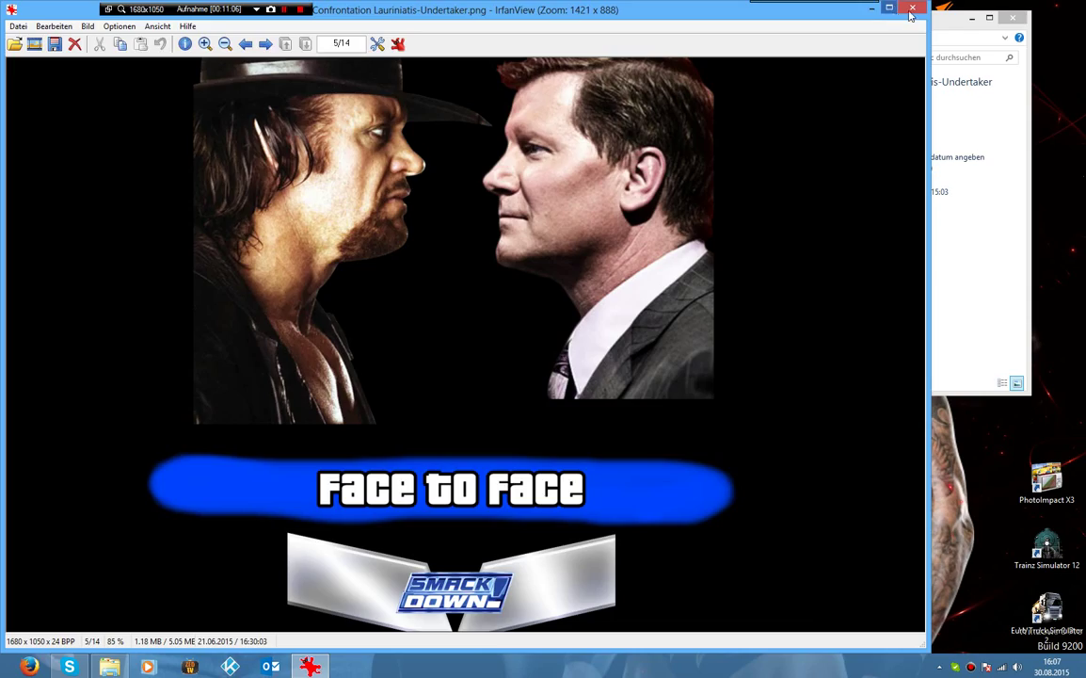
key("Escape")
double_click(703, 211)
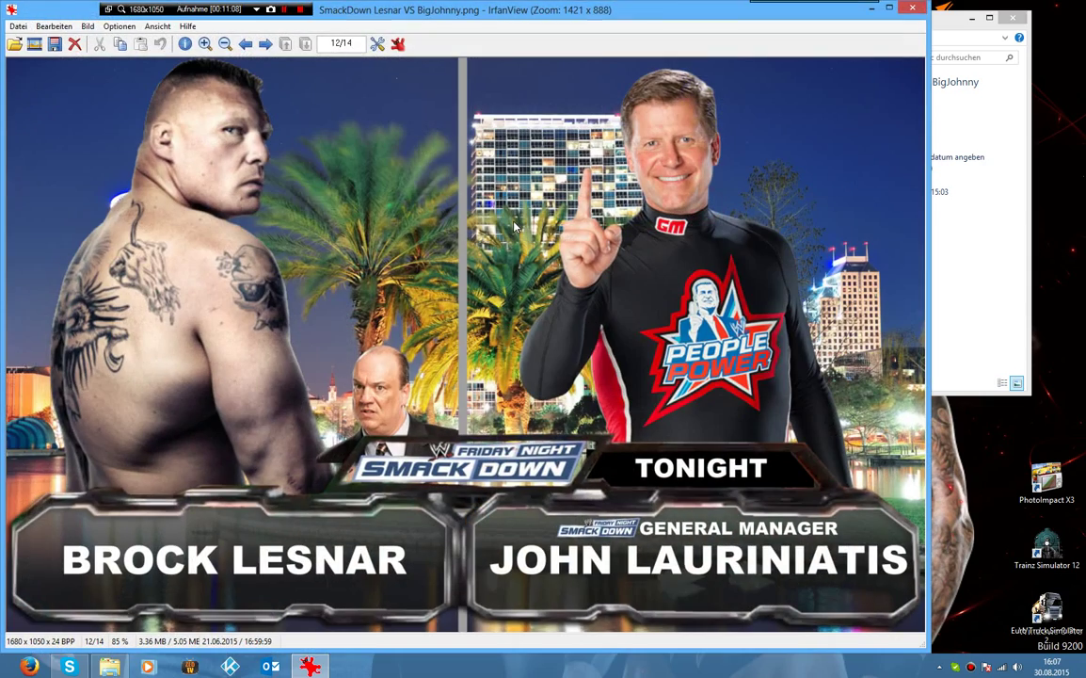
key("Escape")
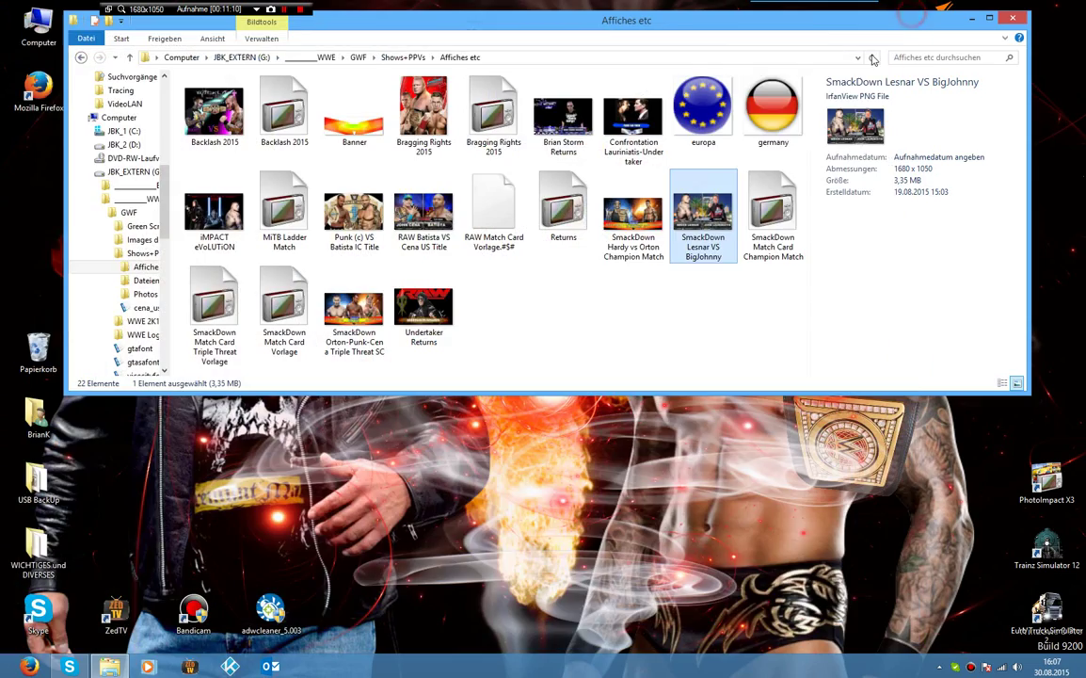
View the SmackDown Hardy vs Orton Champion Match and Orton-Punk-Cena Triple Threat SC match cards, closing each.
left_click(663, 199)
double_click(664, 199)
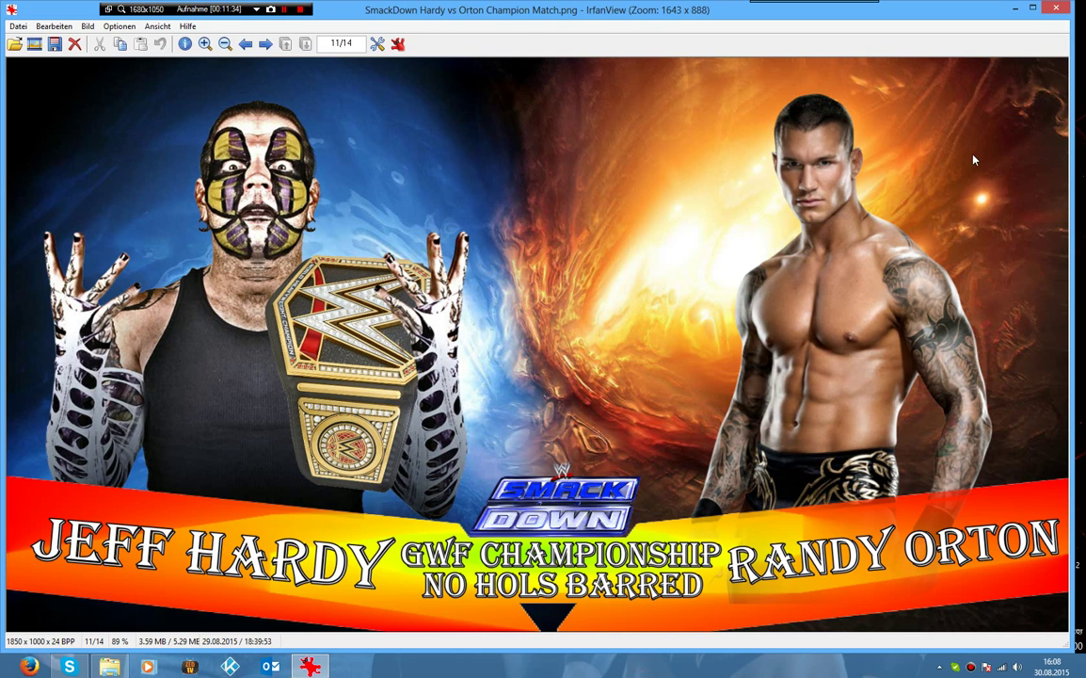
left_click(1064, 9)
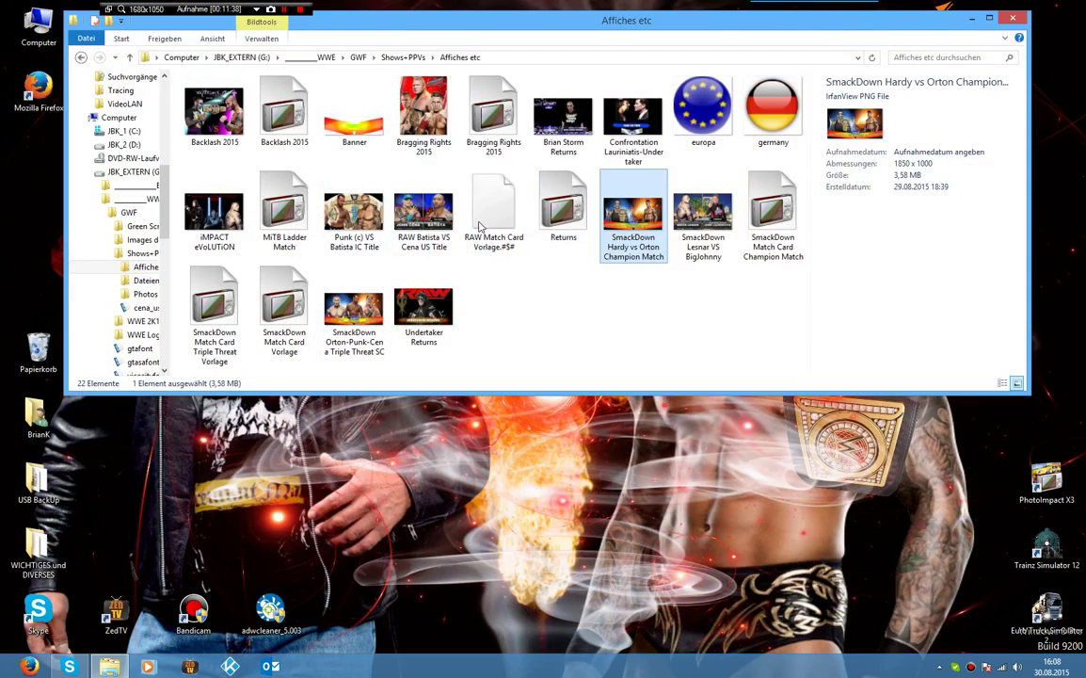
left_click(357, 318)
double_click(361, 323)
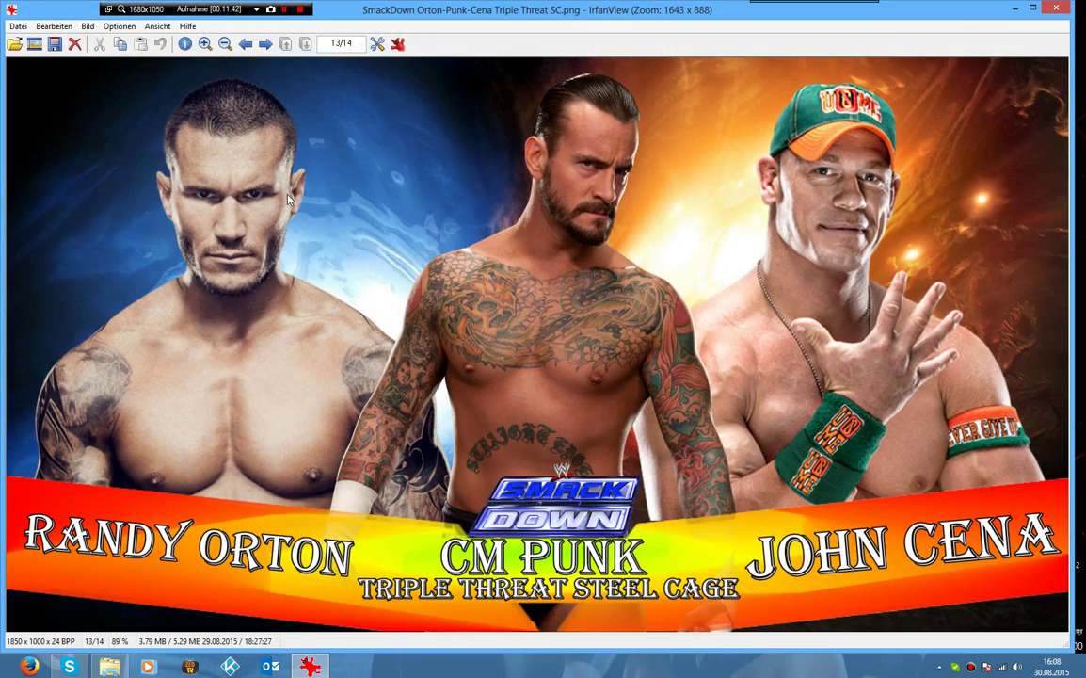
left_click(1055, 8)
View the Punk (c) VS Batista IC Title match card and the Banner graphic, closing each.
double_click(354, 212)
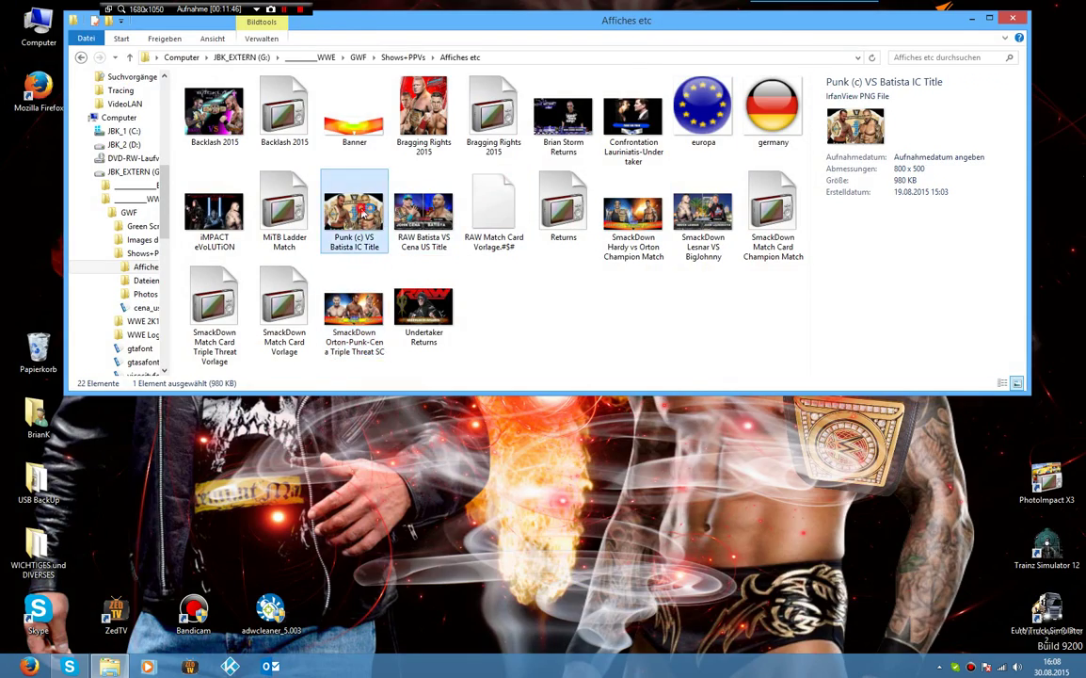
left_click(476, 12)
double_click(354, 112)
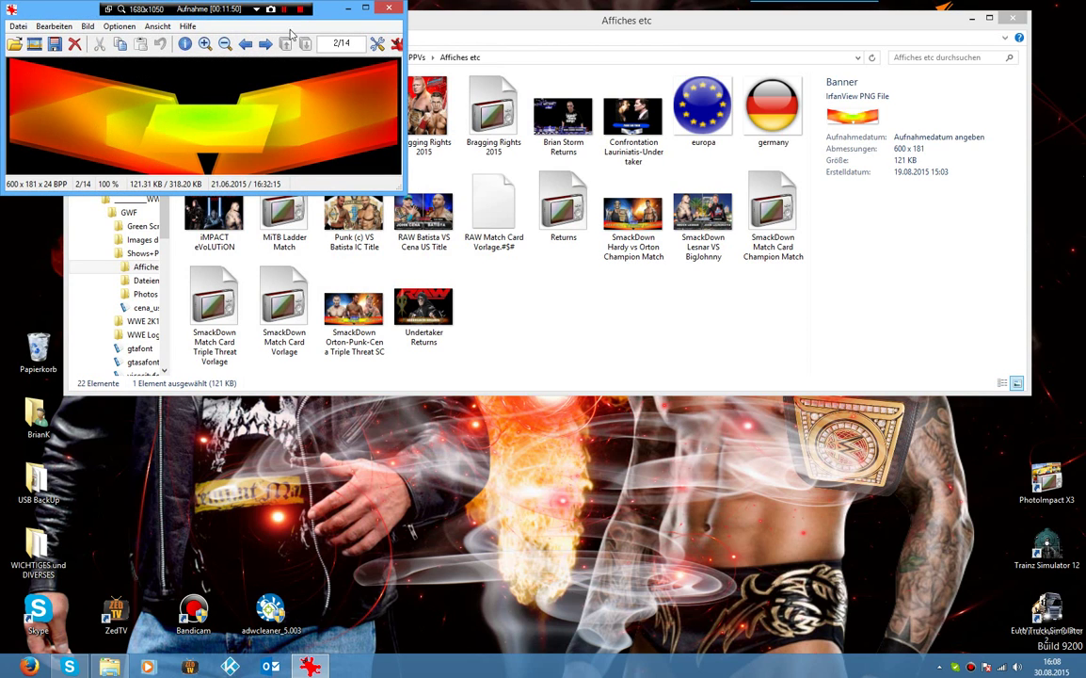
left_click(388, 7)
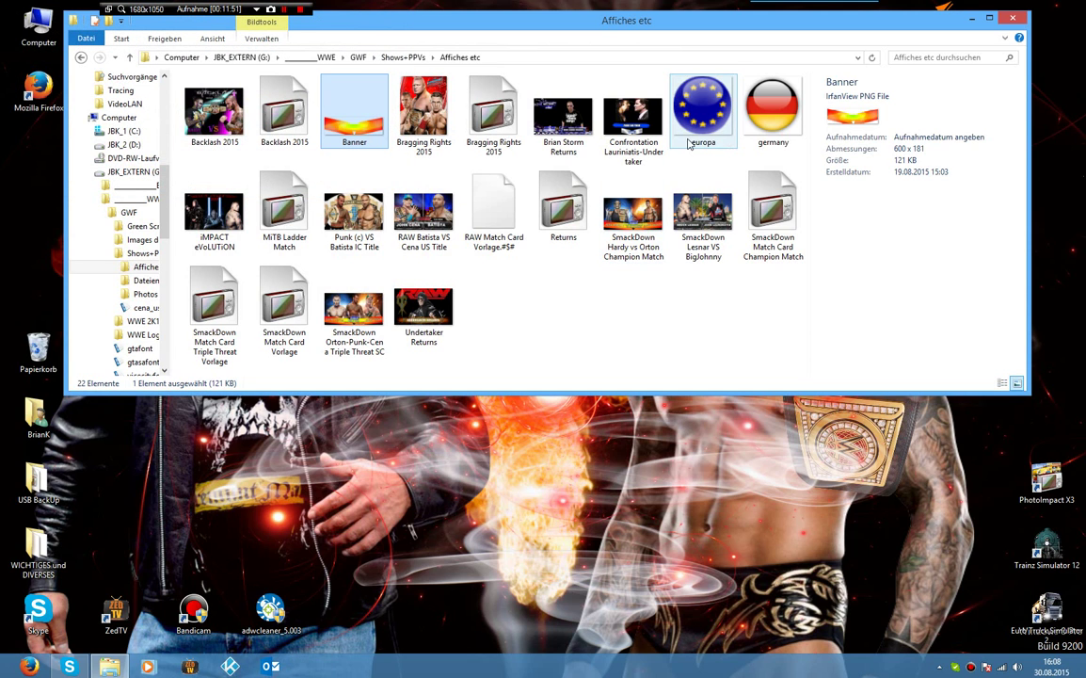
Clear the file selection in Affiches etc and return to the desktop to show the Face to Face wallpaper.
left_click(533, 334)
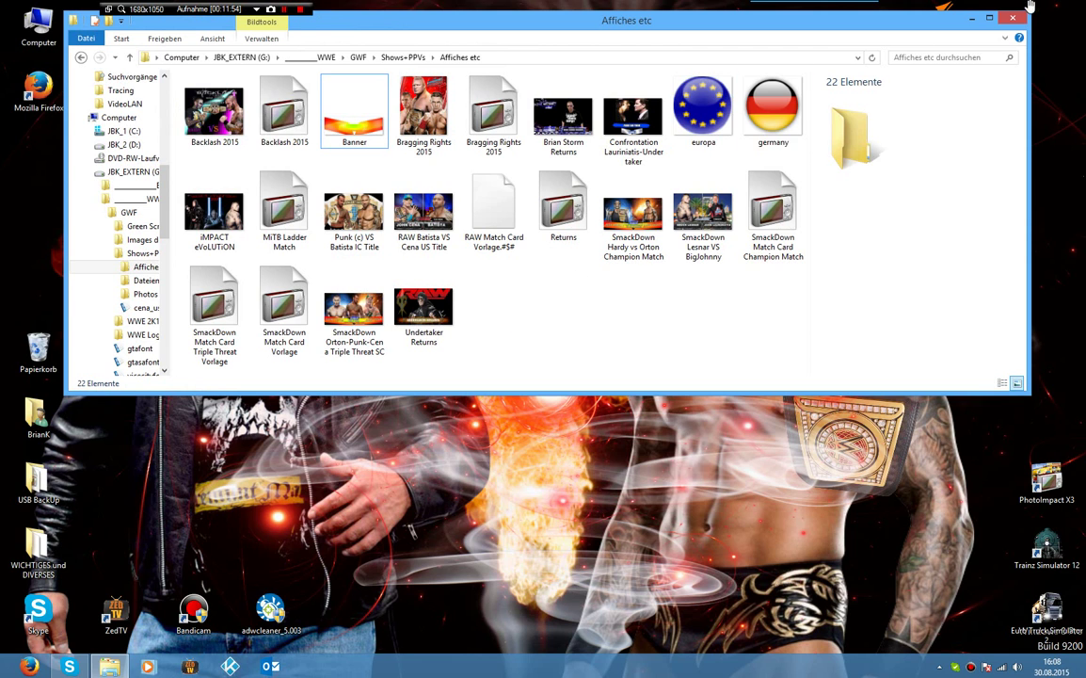
key("super+d")
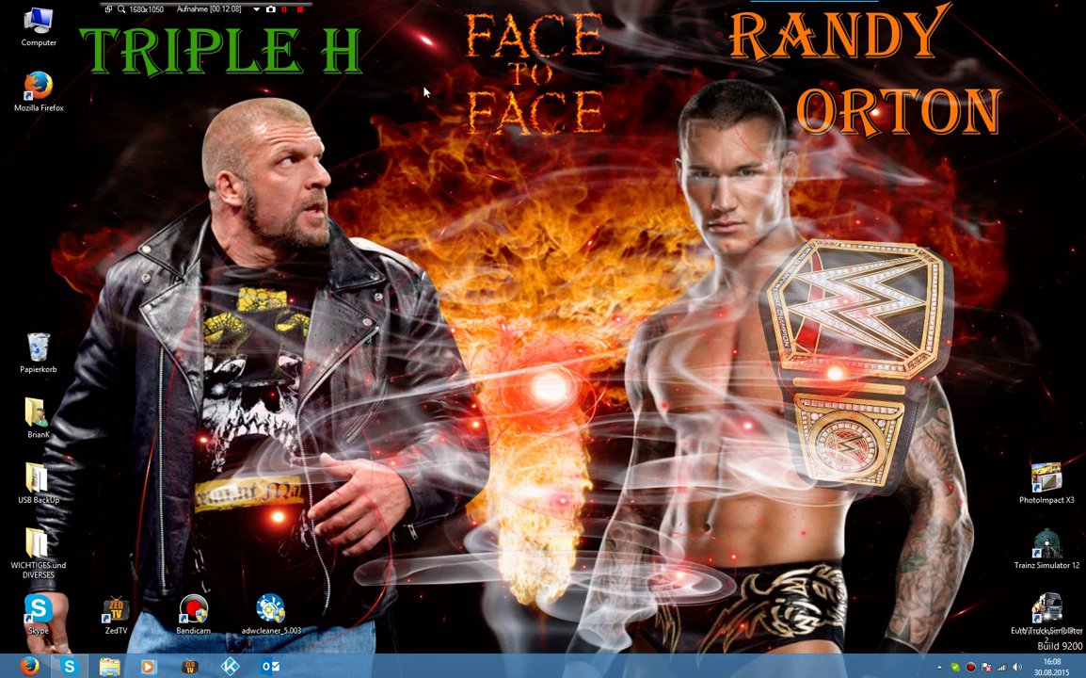
left_click(301, 10)
left_click_drag(407, 4, 552, 122)
left_click_drag(436, 2, 435, 7)
left_click_drag(391, 115, 622, 160)
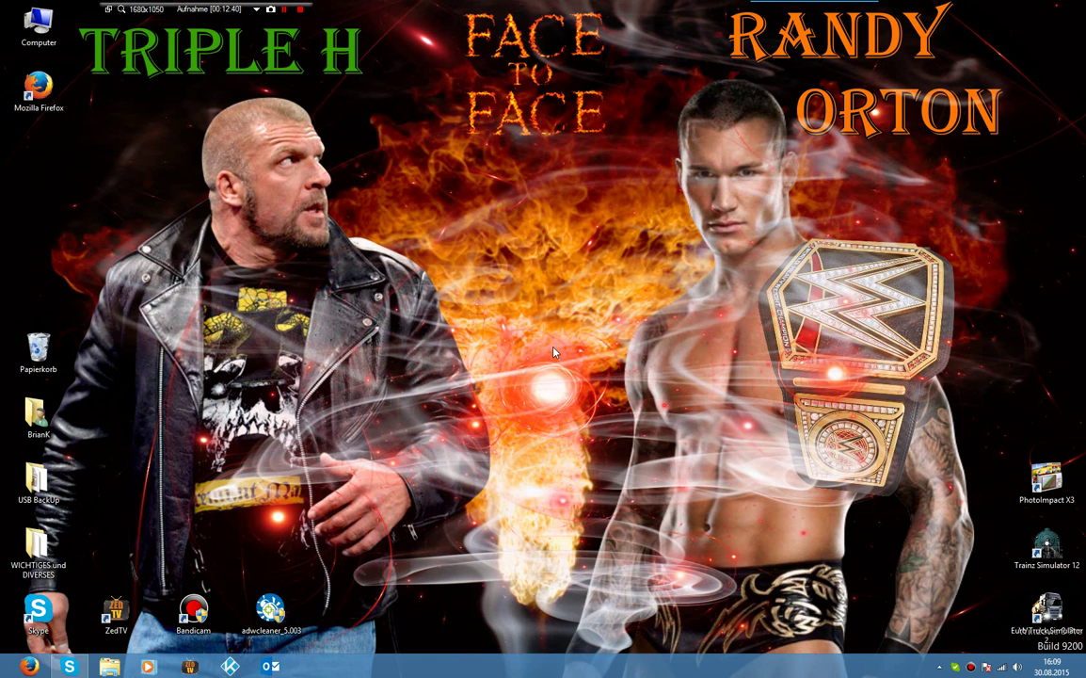